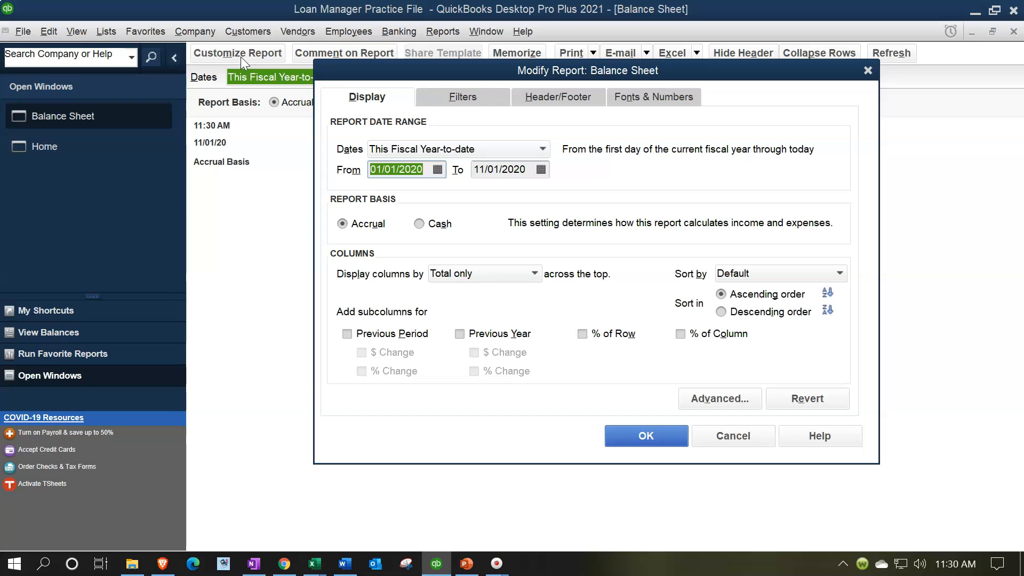
Set the Balance Sheet report's end date to 12/31/2020, apply it and select the loan balance.
key(Tab)
text(1)
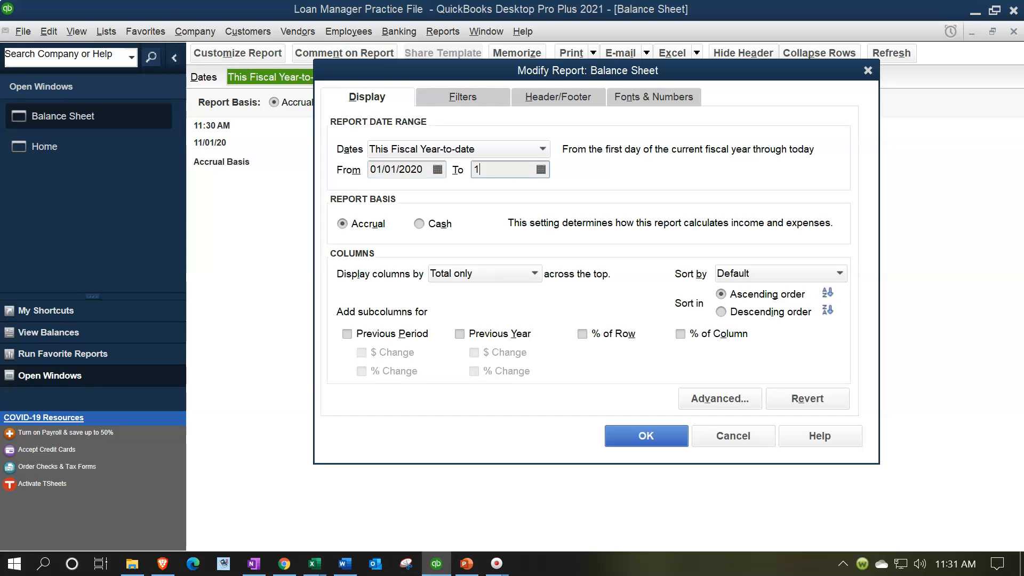
text(23121)
key(BackSpace)
text(0)
key(Tab)
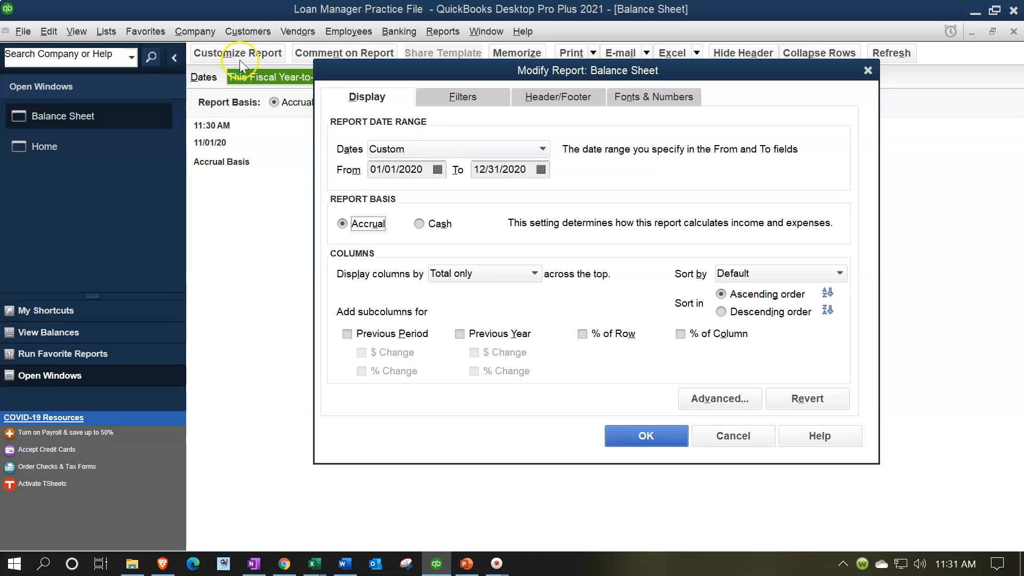
click(670, 434)
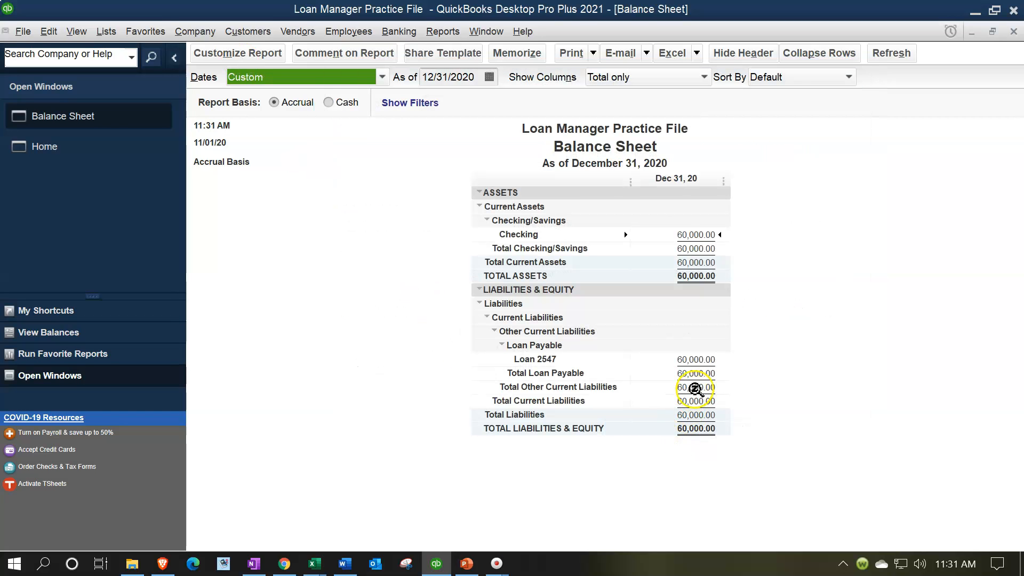
click(687, 359)
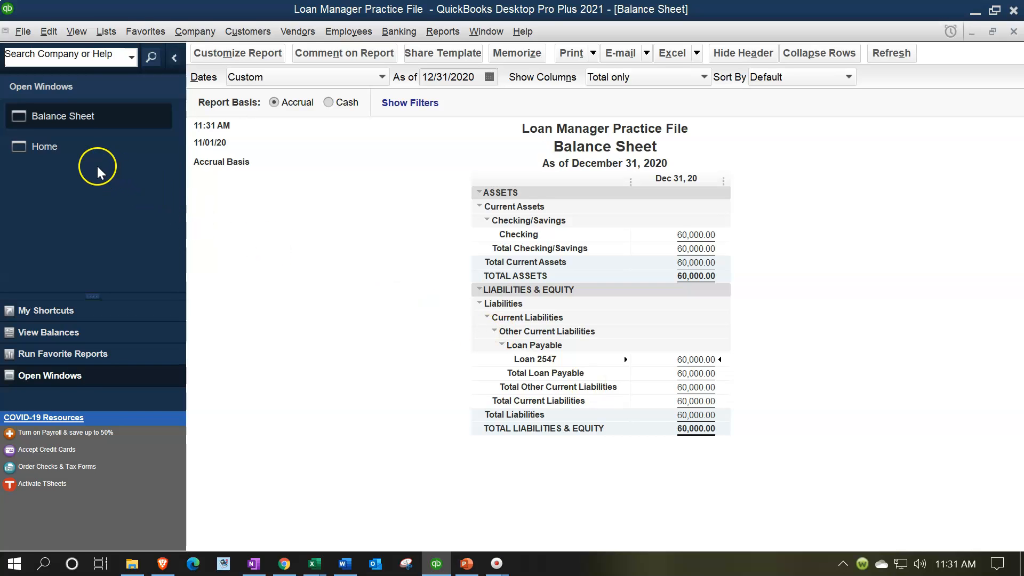
Start a new check from the home page and look up payment 1 in the Excel loan amortization schedule.
click(84, 158)
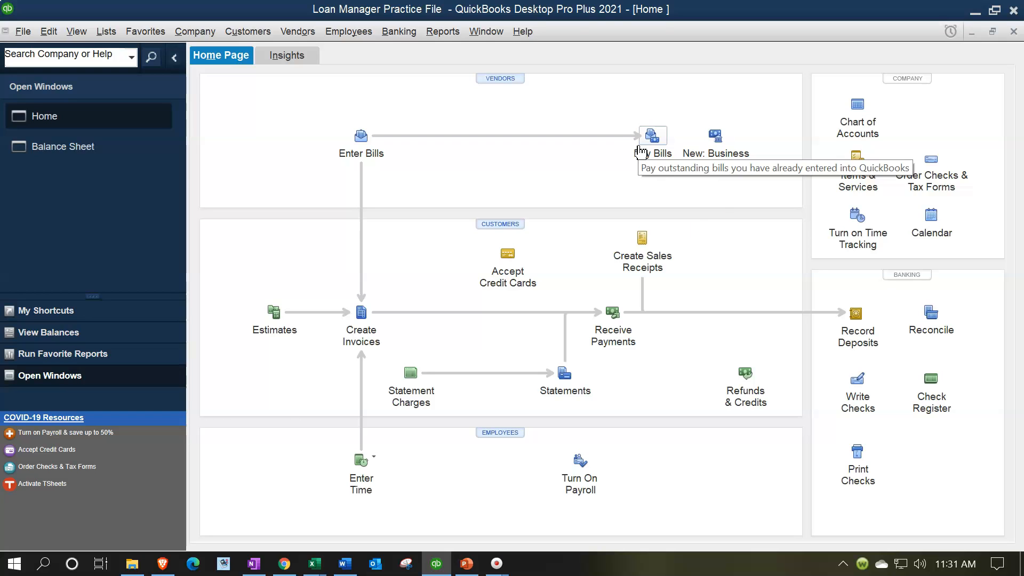
click(856, 380)
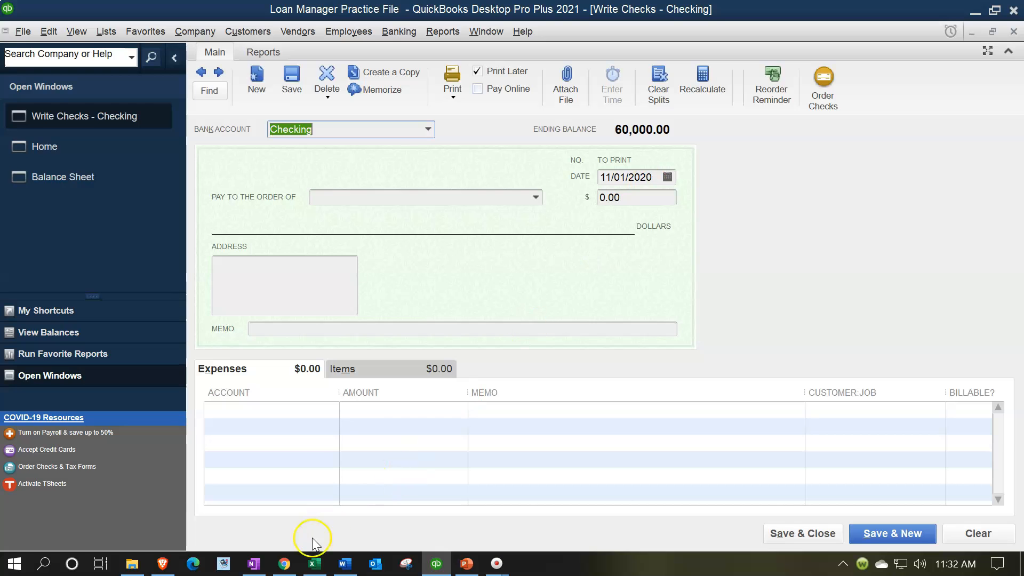
click(315, 563)
click(272, 431)
scroll(202, 369, down, 2)
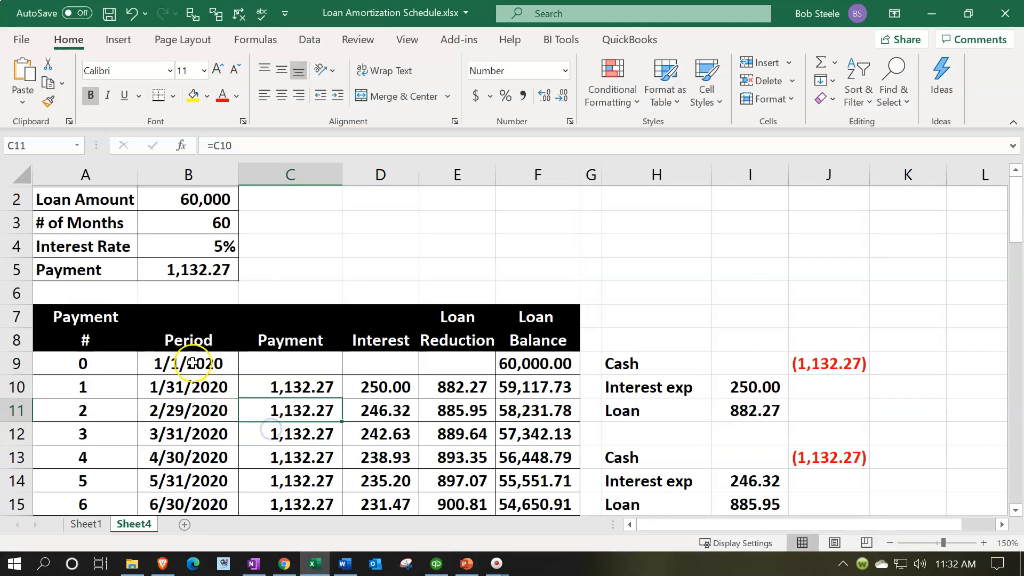
drag(86, 245, 537, 269)
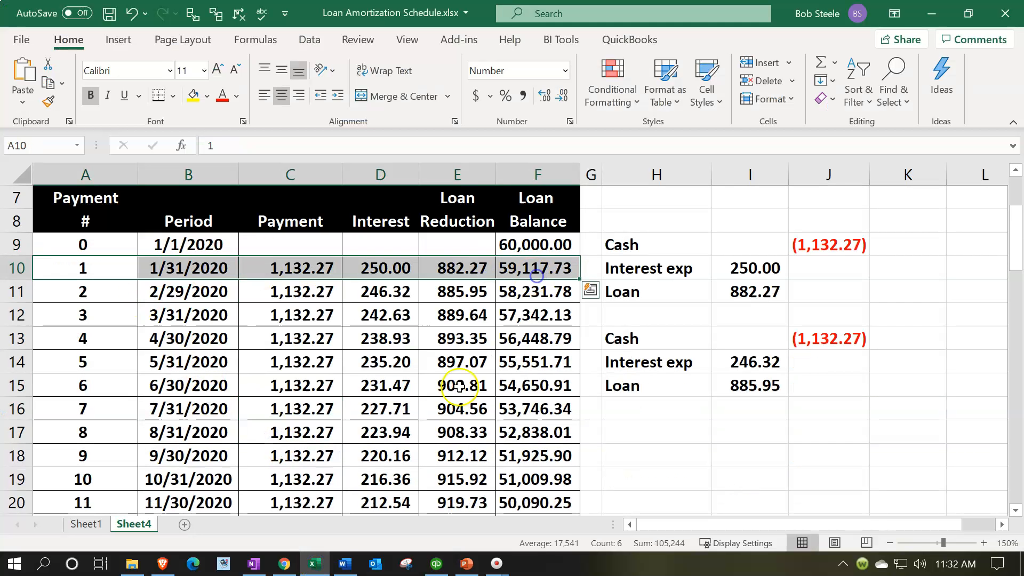
click(316, 563)
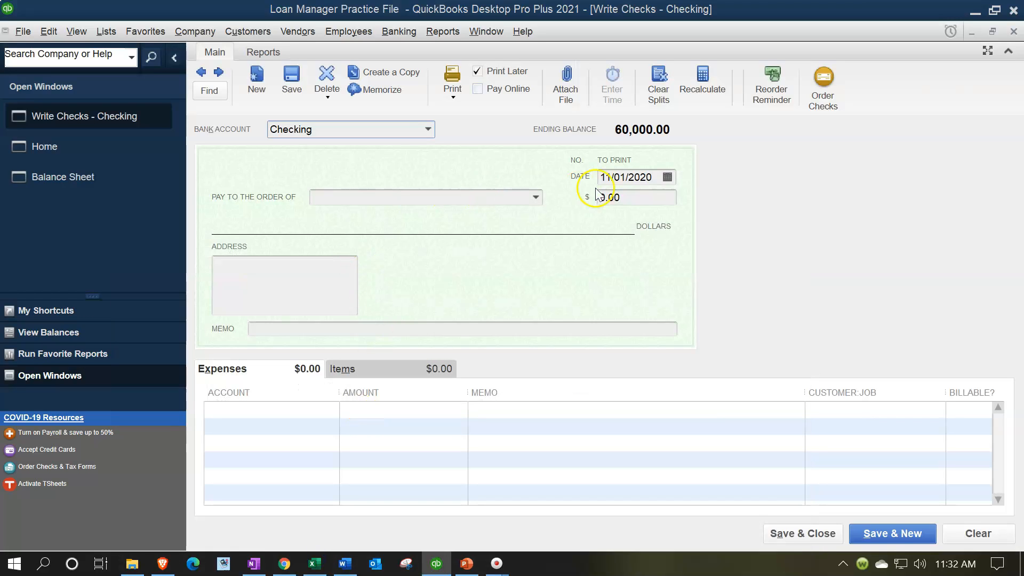
Date the check 01/31/2020 and make it payable to Bank 1.
drag(663, 175, 534, 176)
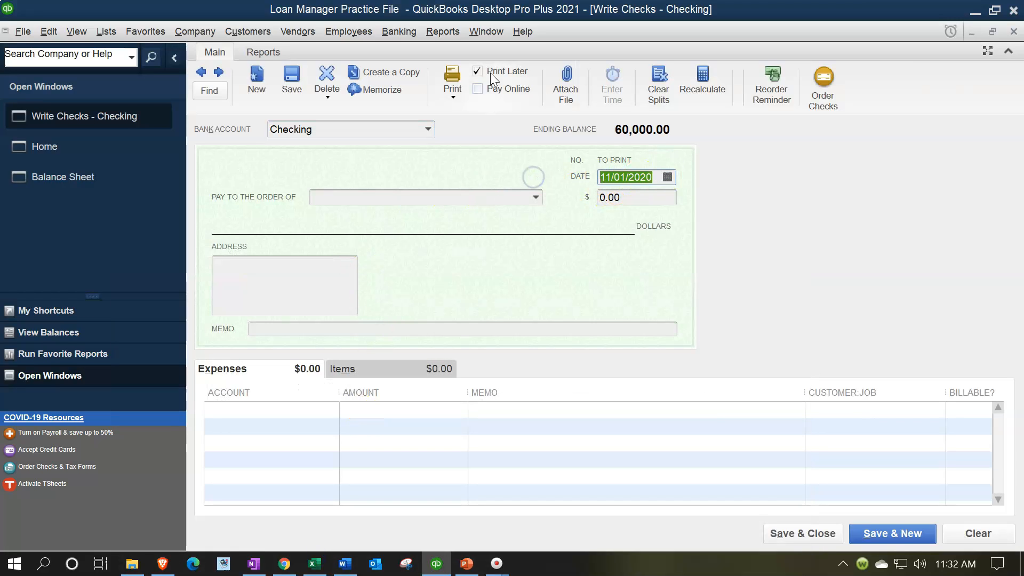
text(01)
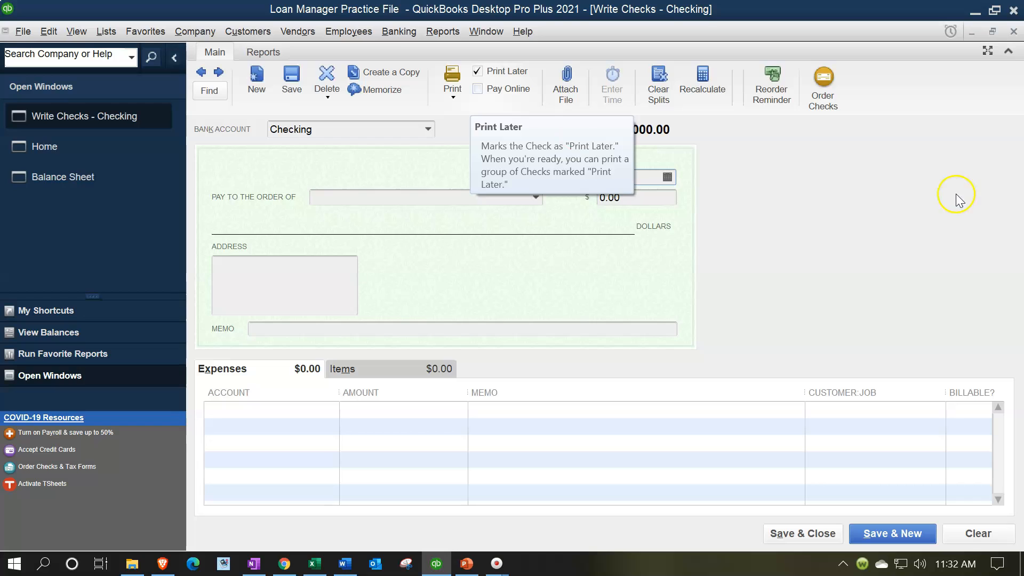
text(3120)
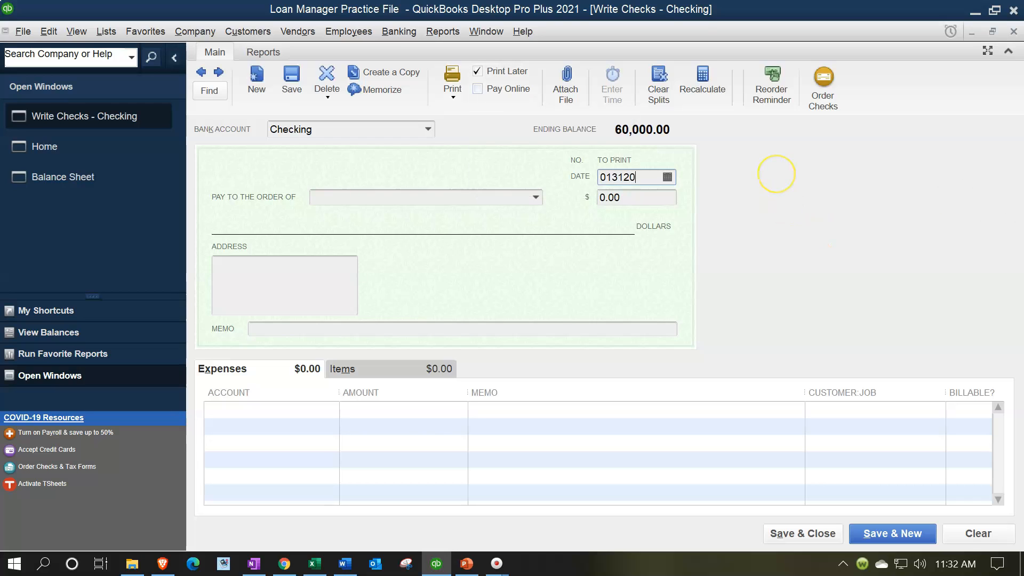
key(Tab)
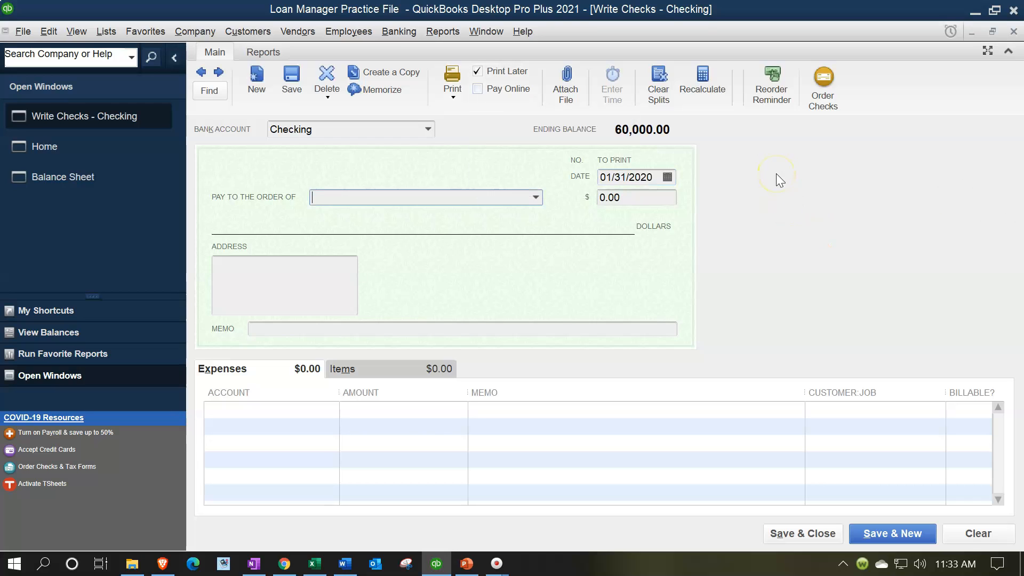
text(Bank 1)
key(Tab)
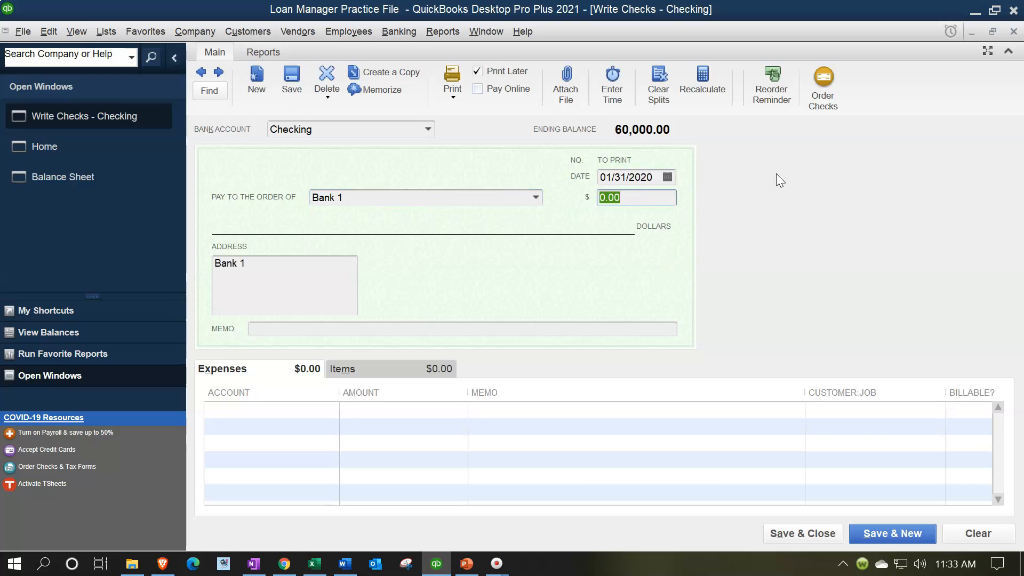
Look up the monthly payment in the Excel amortization schedule and set the check amount to 1,132.27.
click(314, 564)
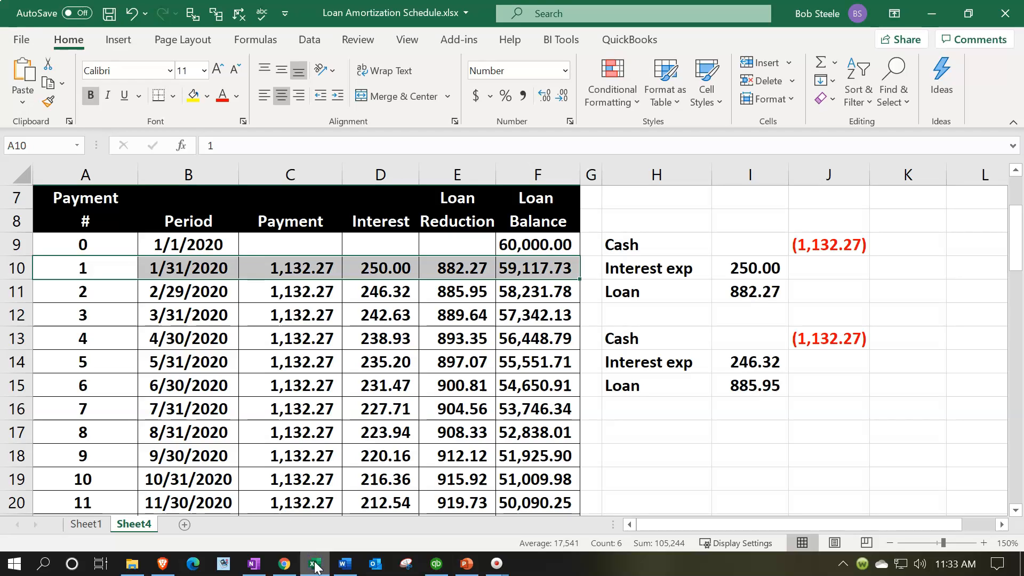
click(315, 563)
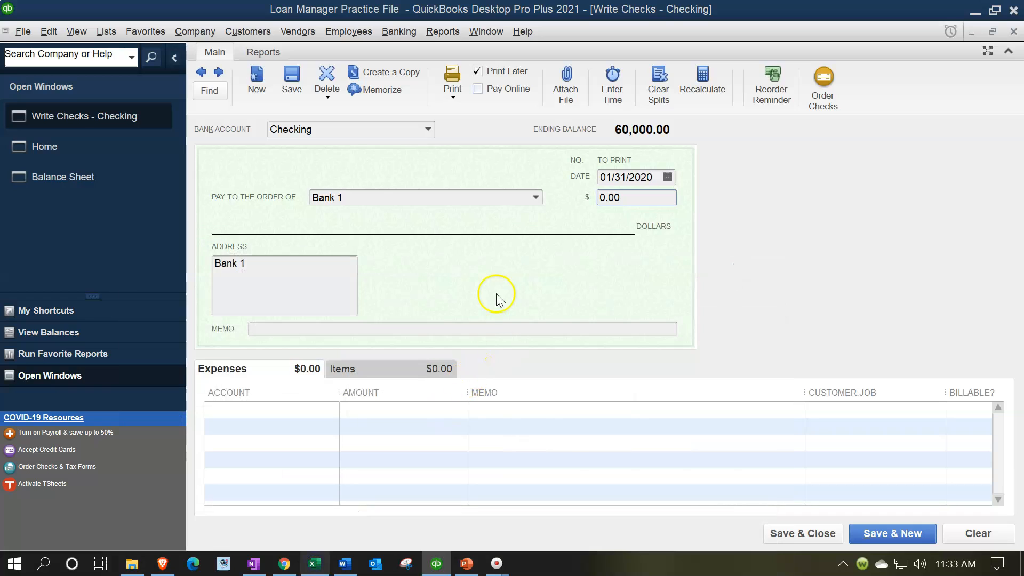
text(1)
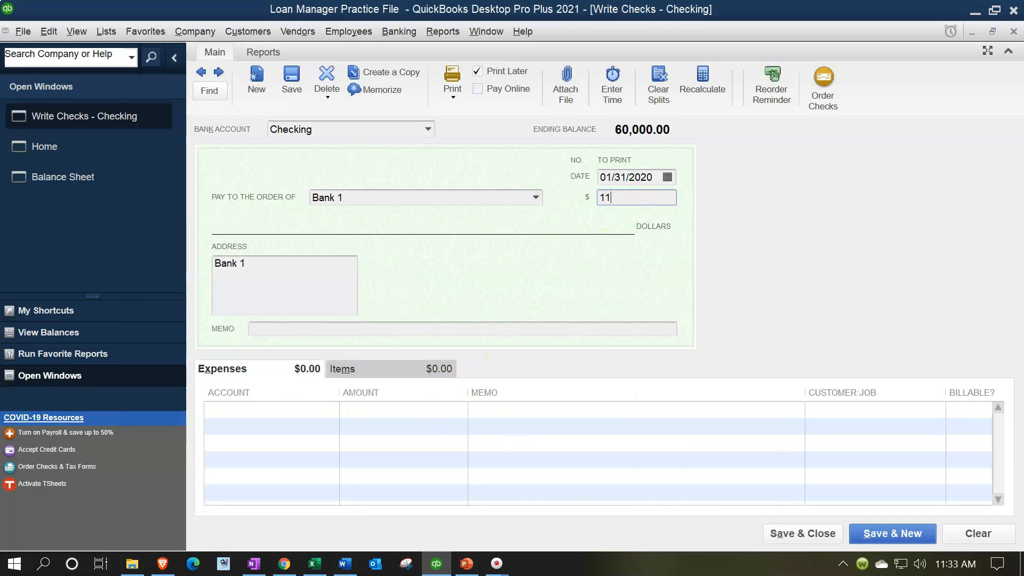
text(,132.27)
key(Tab)
key(Tab)
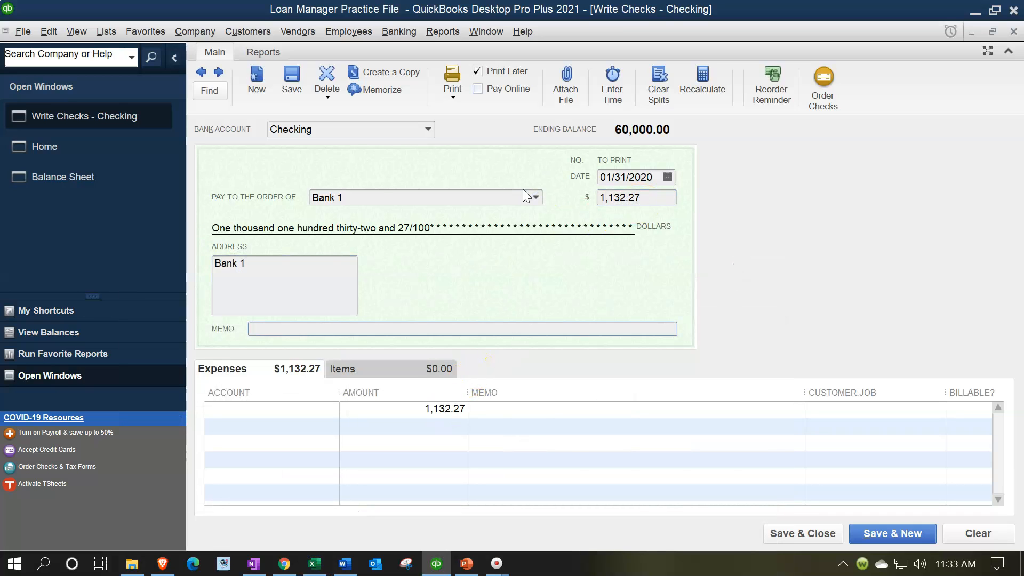
Assign the check's first expense line to the loan subaccount under Loan Payable.
click(284, 411)
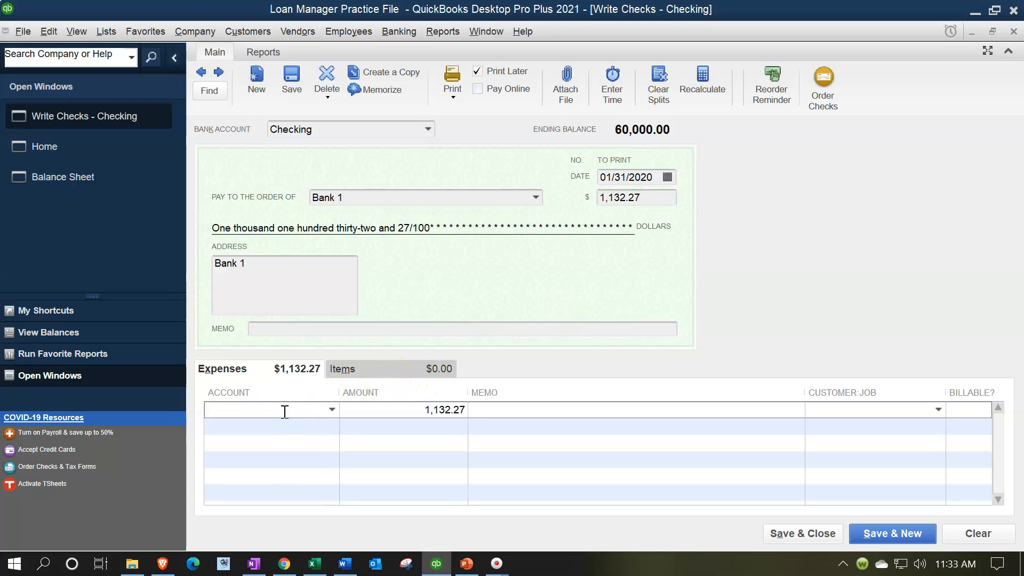
click(332, 409)
click(332, 410)
text(Loan Payable)
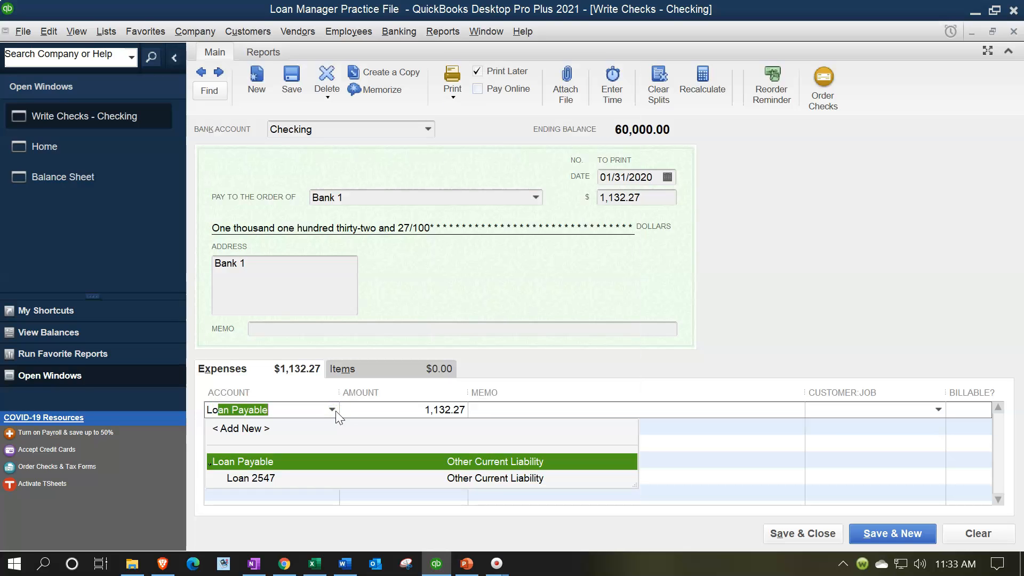
key(Down)
key(Tab)
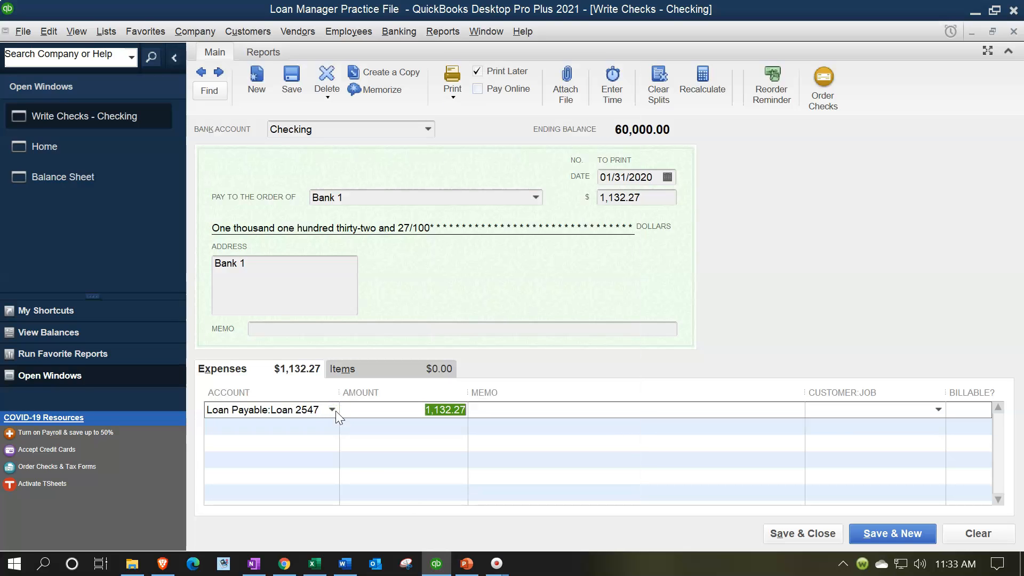
Set the loan expense line to 882.27 from the amortization schedule and assign the remainder to Interest Expense.
click(315, 564)
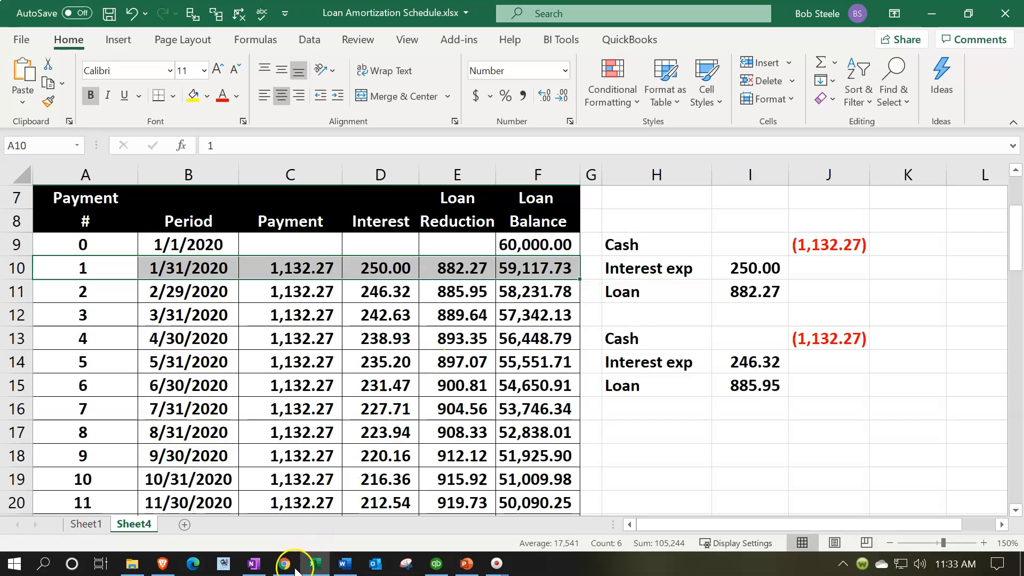
click(314, 566)
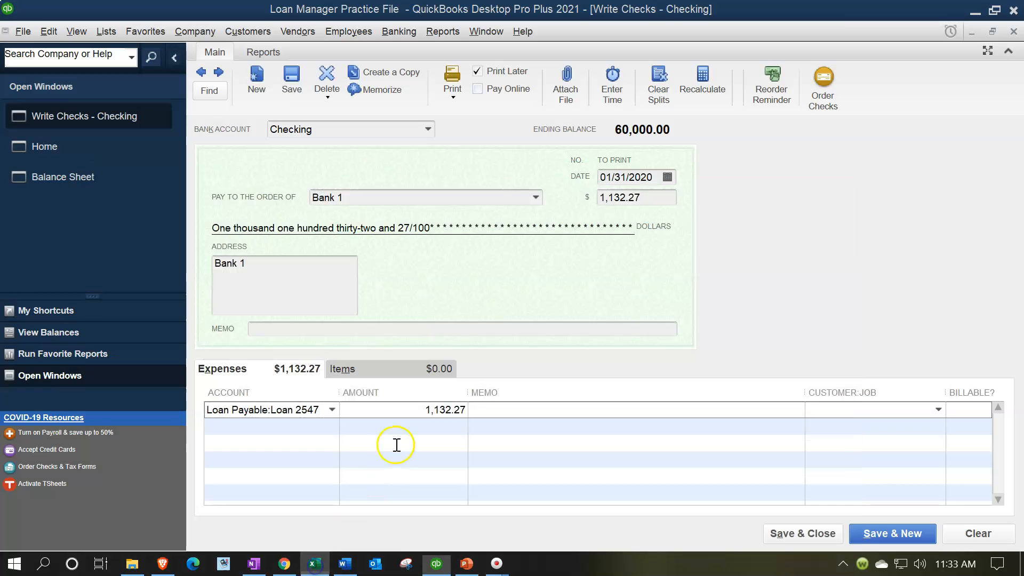
double_click(419, 408)
text(882.27)
key(Tab)
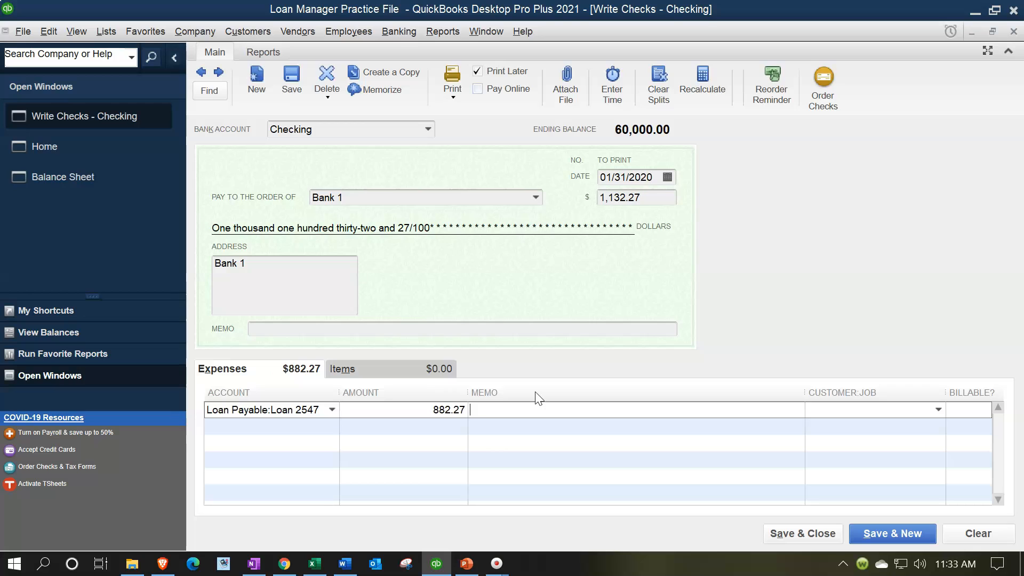
key(Tab)
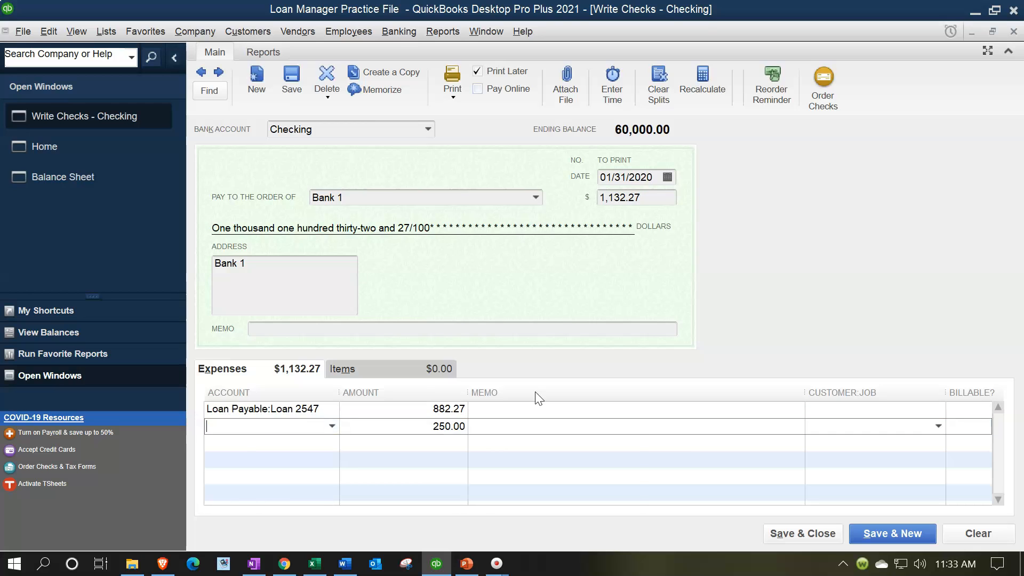
text(Interest Expense)
key(Tab)
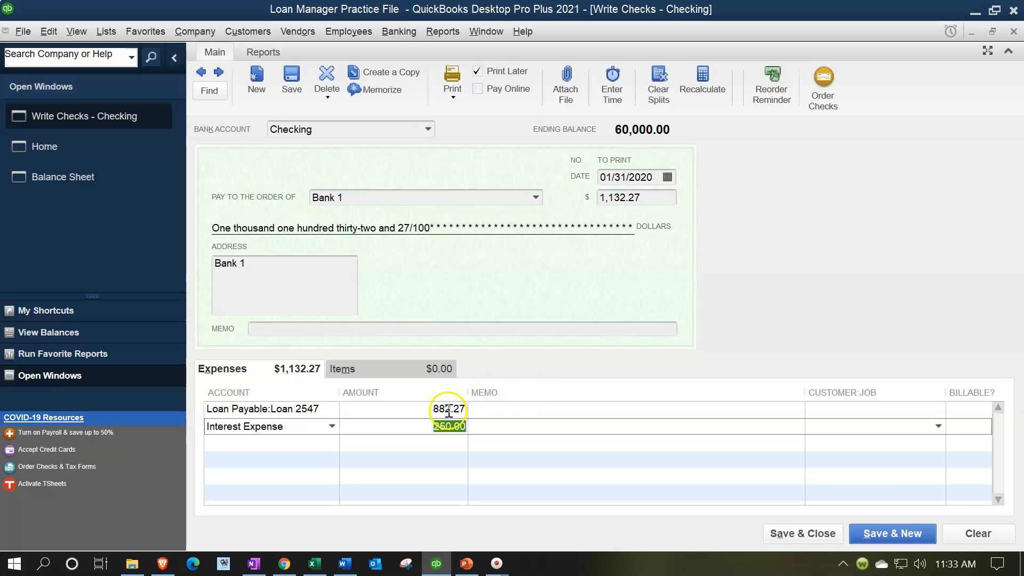
Examine payment 2's interest and loan reduction amounts in the Excel amortization schedule.
click(315, 564)
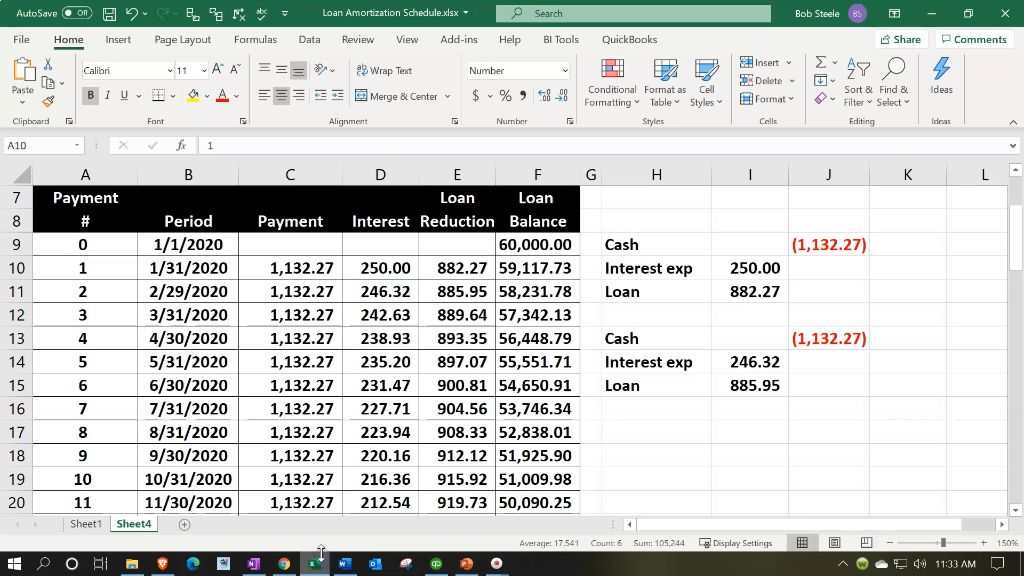
drag(387, 293, 451, 293)
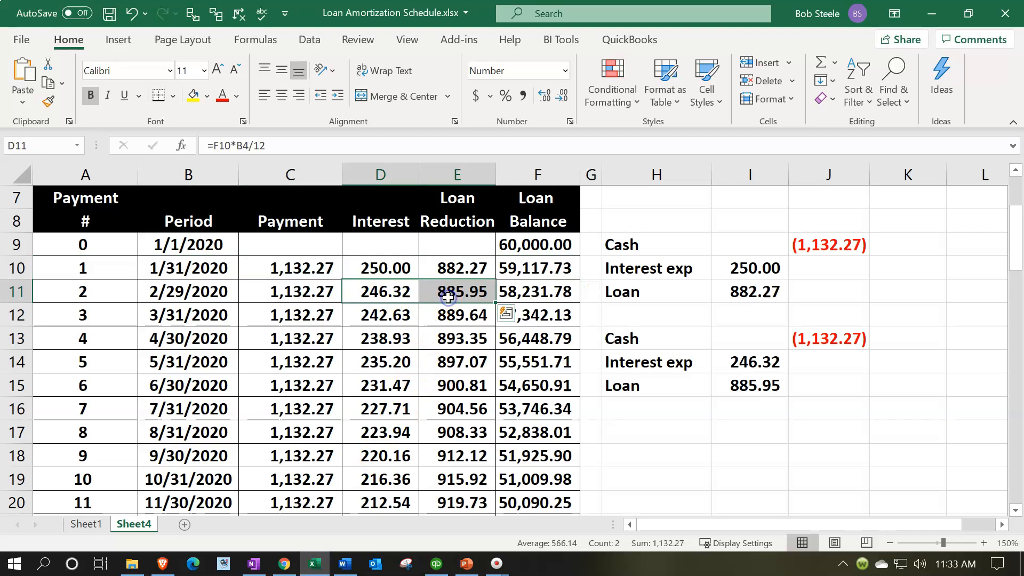
click(315, 563)
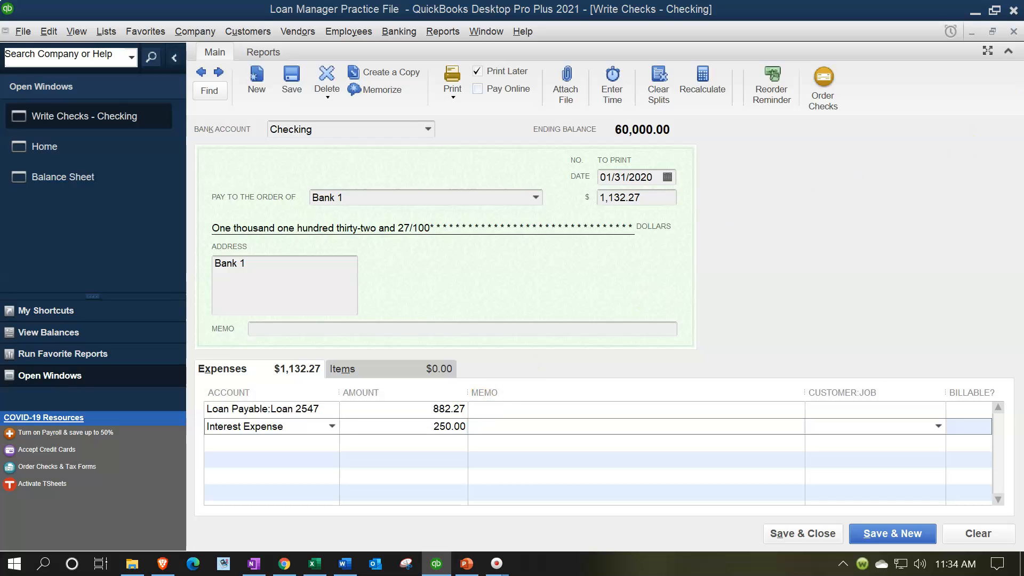
Close the check without recording the transaction.
click(1014, 33)
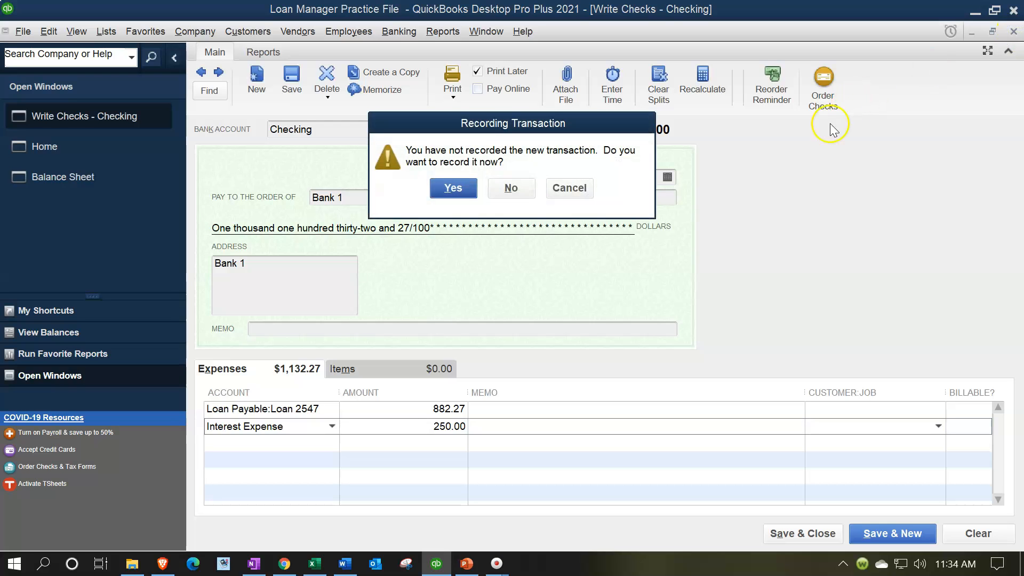
click(520, 197)
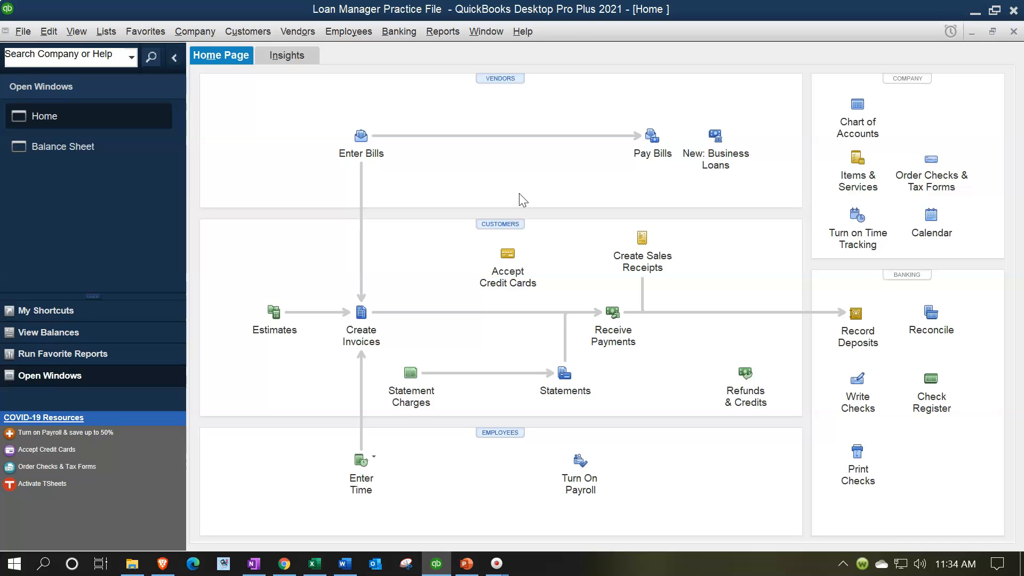
click(345, 160)
Open the Loan Manager, display the loan's payment schedule and select payment 1 dated 01/31/2020.
click(385, 29)
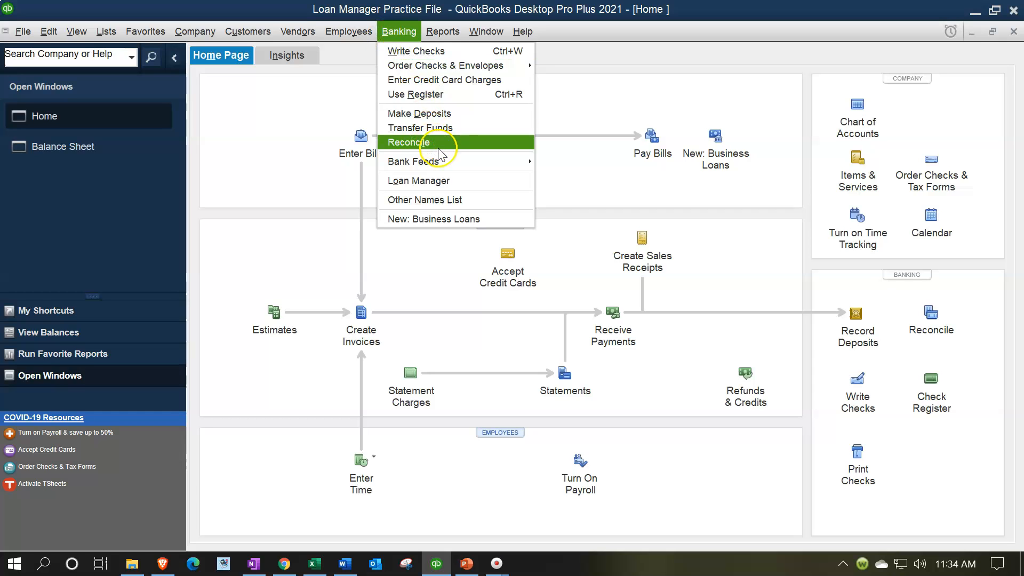
click(442, 181)
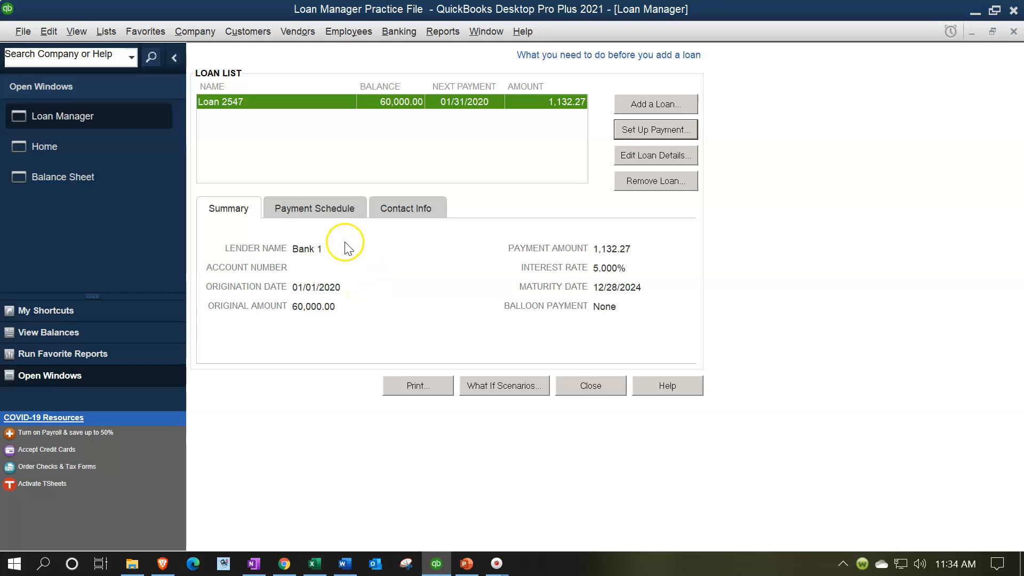
click(330, 215)
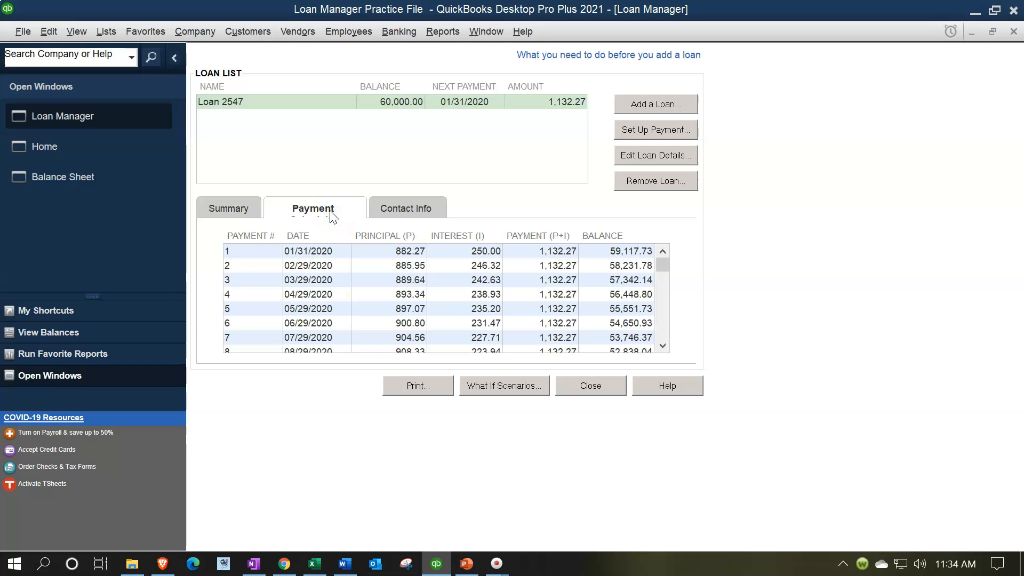
click(320, 252)
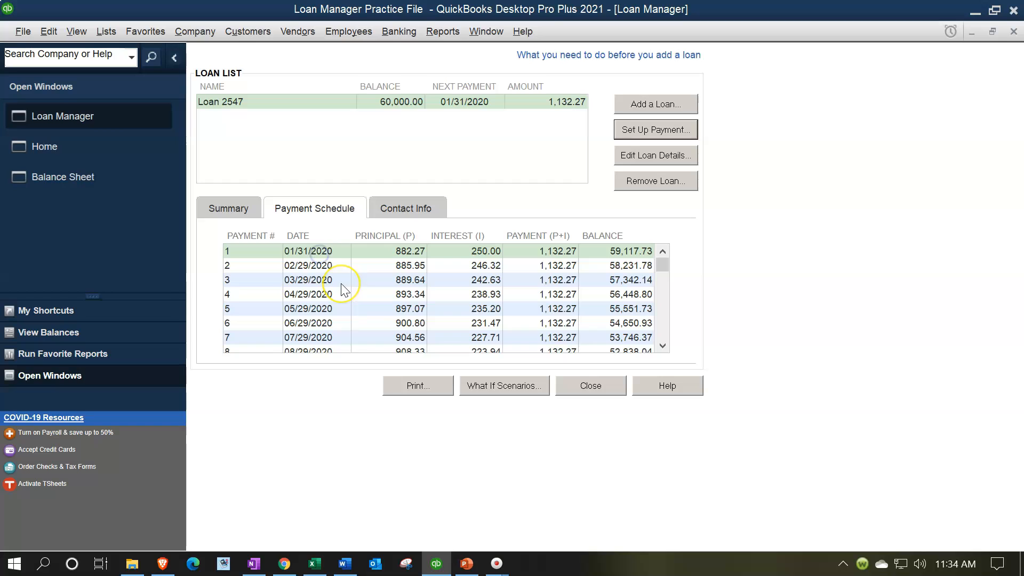
Open the payment setup for Loan 2547 and review its principal and interest amounts.
click(301, 259)
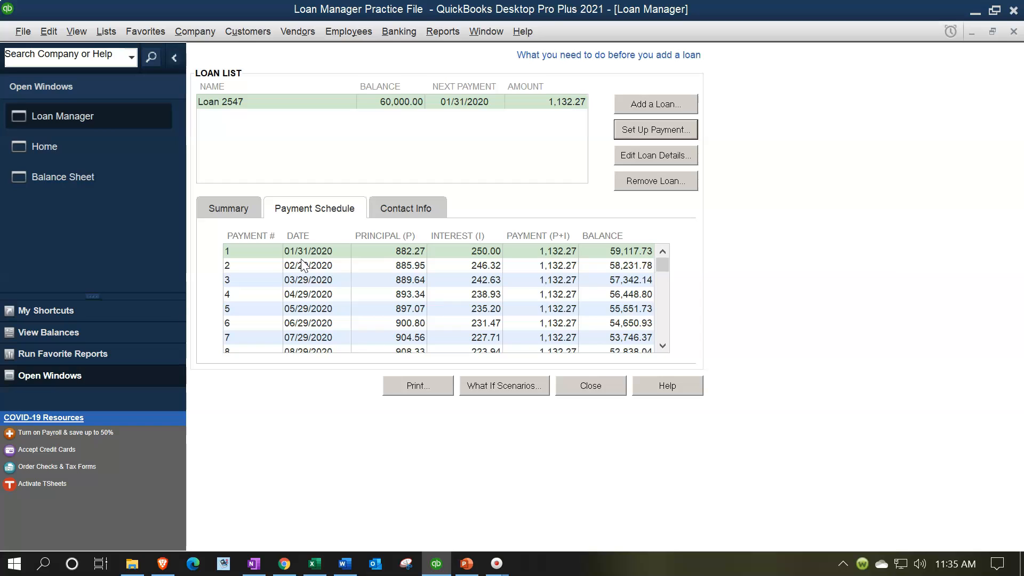
click(504, 220)
click(662, 135)
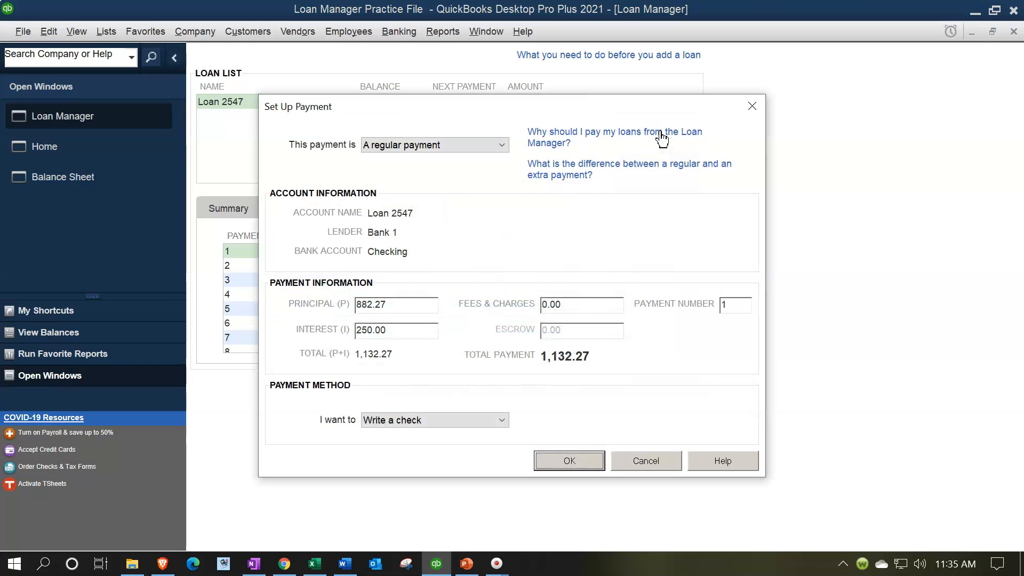
double_click(407, 306)
key(Tab)
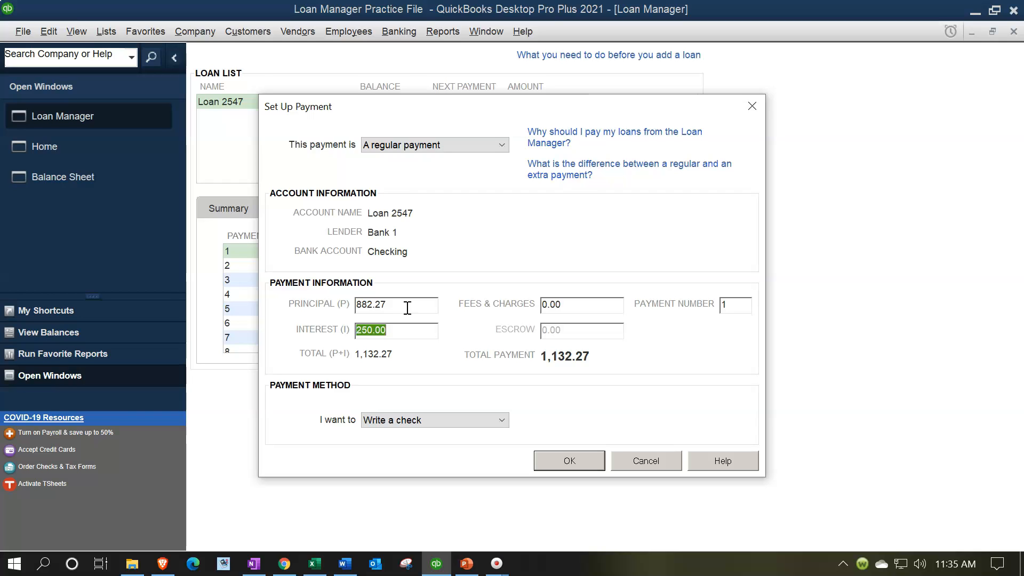
click(407, 336)
click(402, 476)
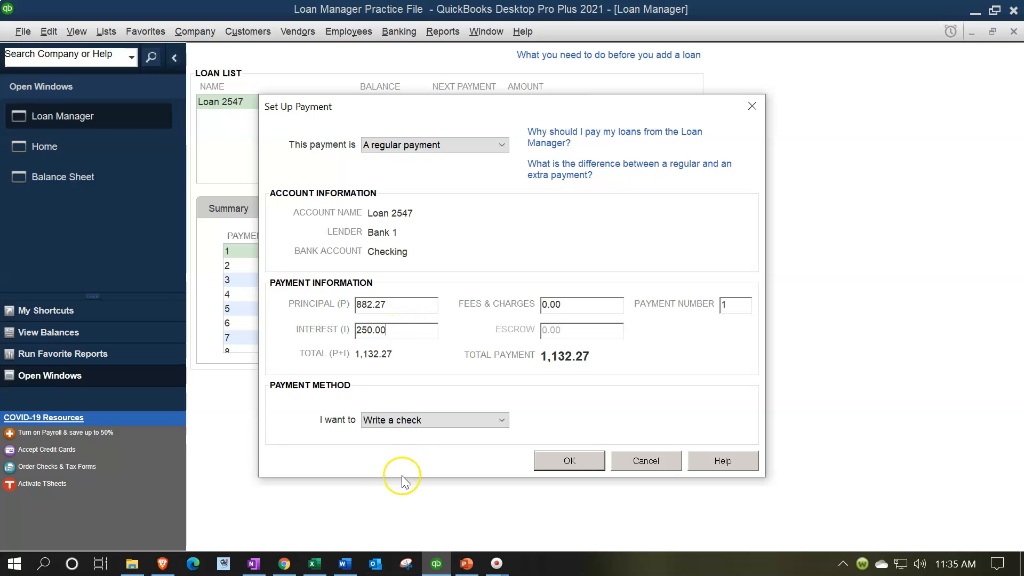
Switch to the Excel amortization schedule, check payment 1's interest and loan reduction, and return to the QuickBooks payment setup.
click(316, 562)
drag(397, 267, 428, 272)
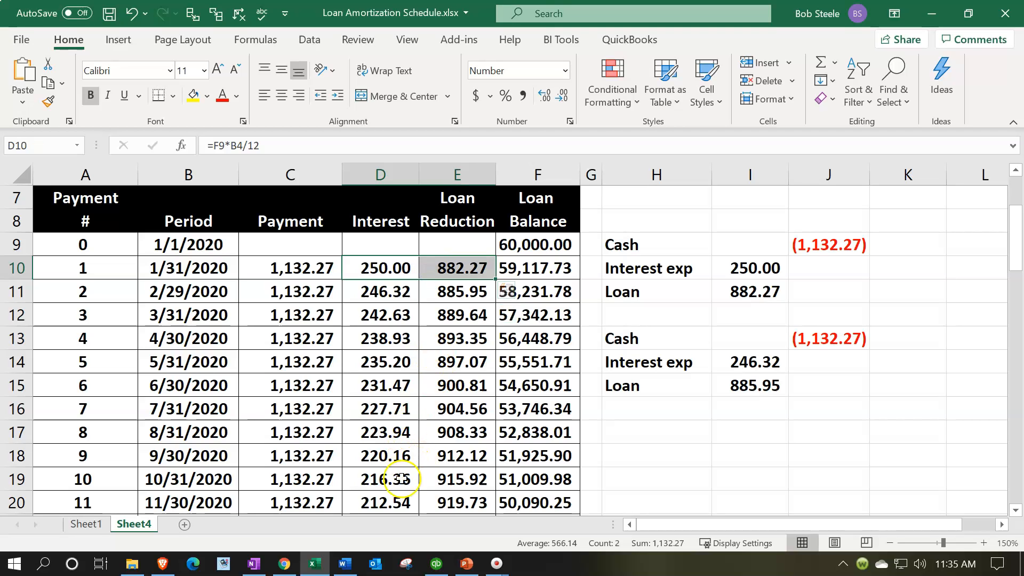
click(315, 565)
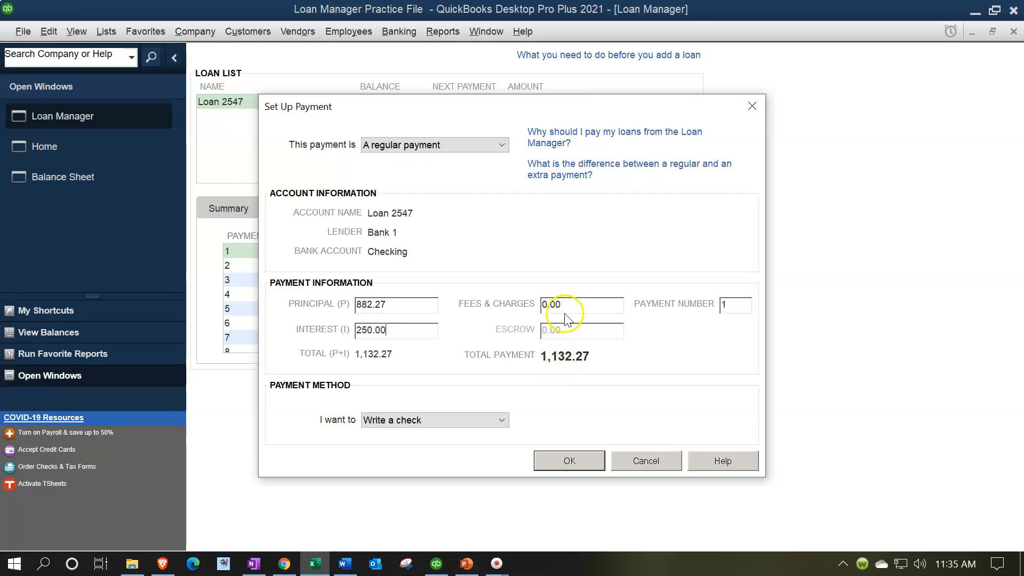
Compare the payment number in the payment setup with the first row of the Loan Manager's payment schedule.
click(723, 308)
drag(512, 107, 615, 280)
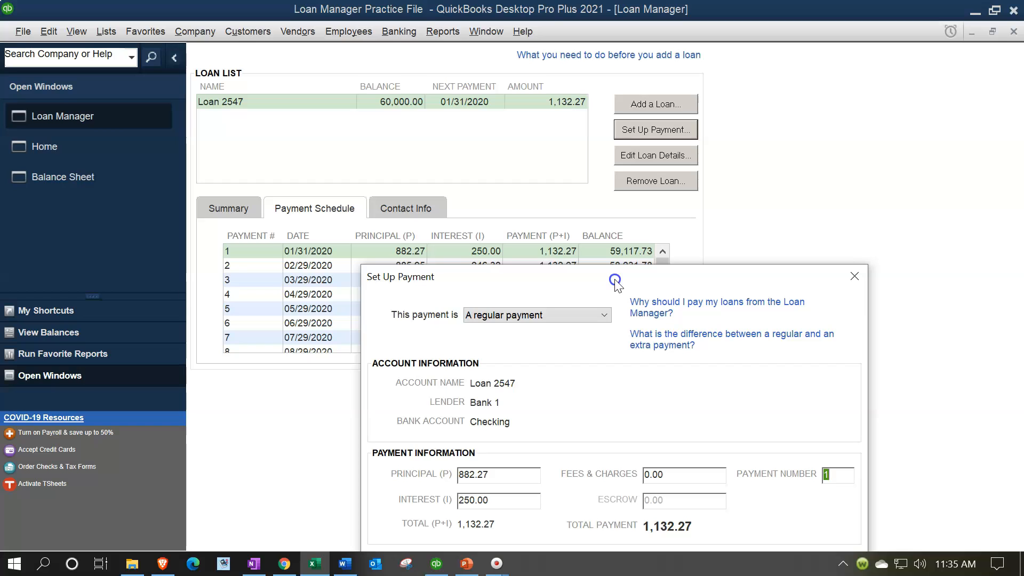
click(255, 260)
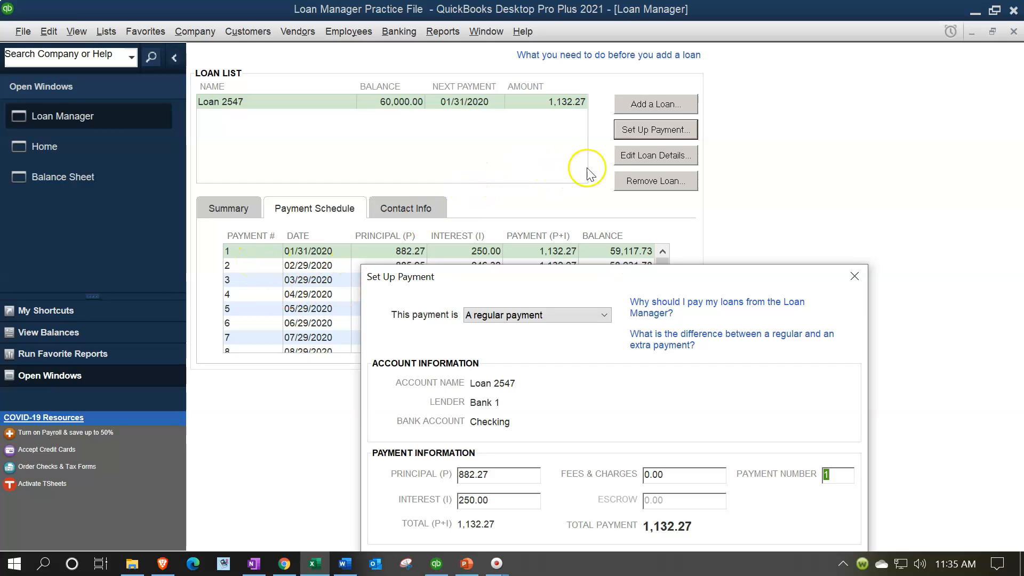
drag(614, 283, 569, 111)
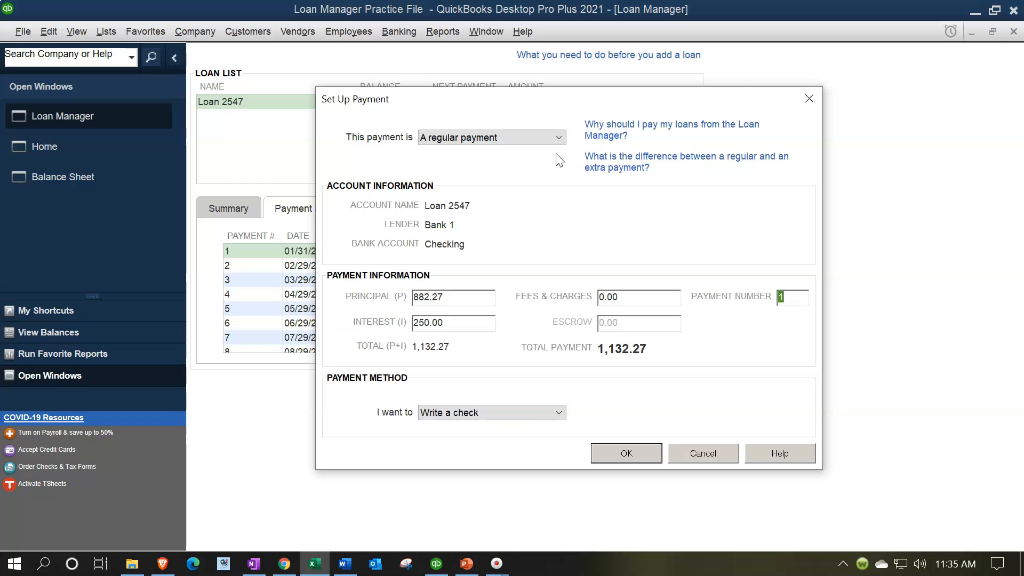
Review the payment method options, keep Write a check, and confirm the payment setup to create the check.
click(559, 415)
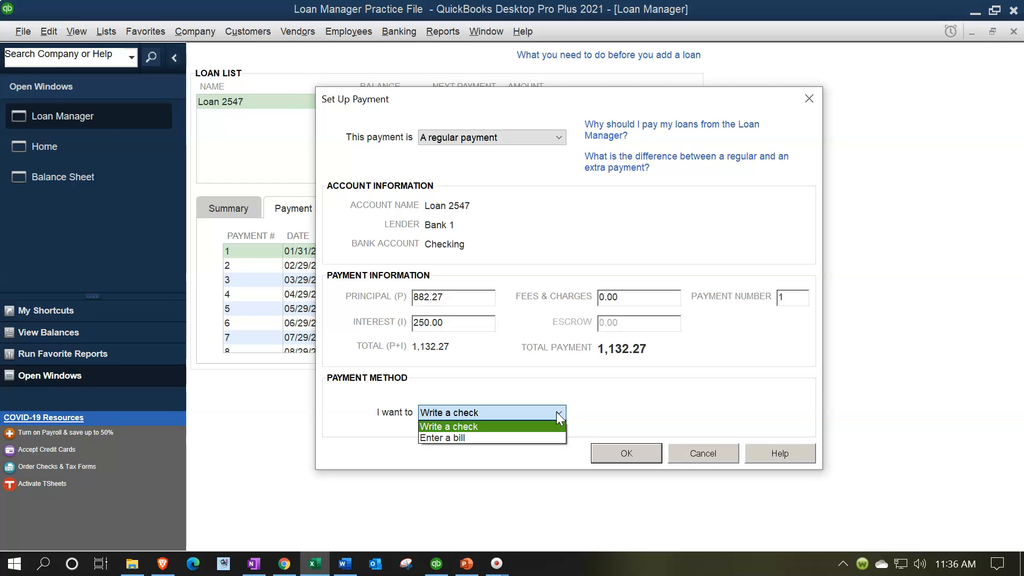
click(590, 406)
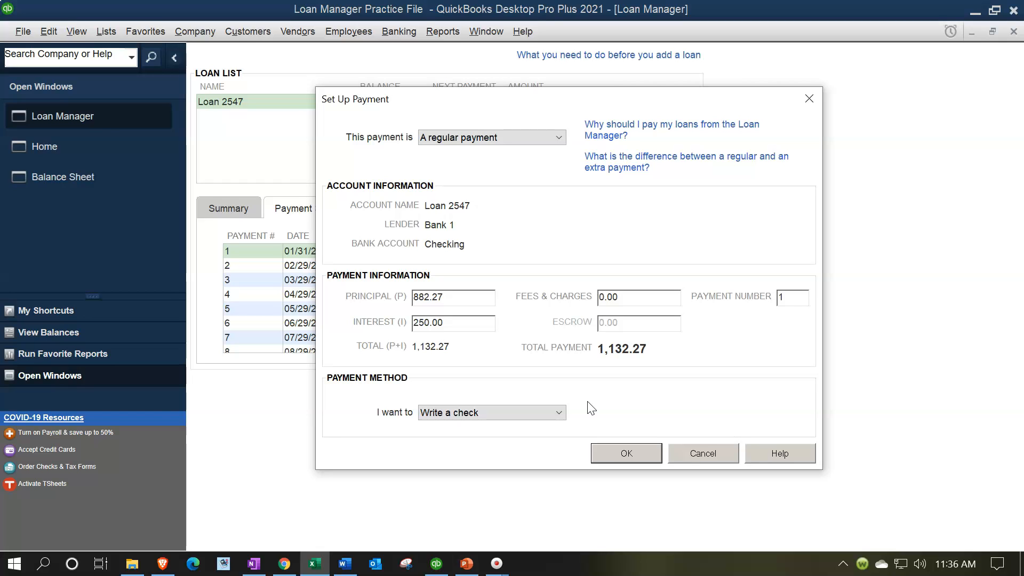
click(563, 417)
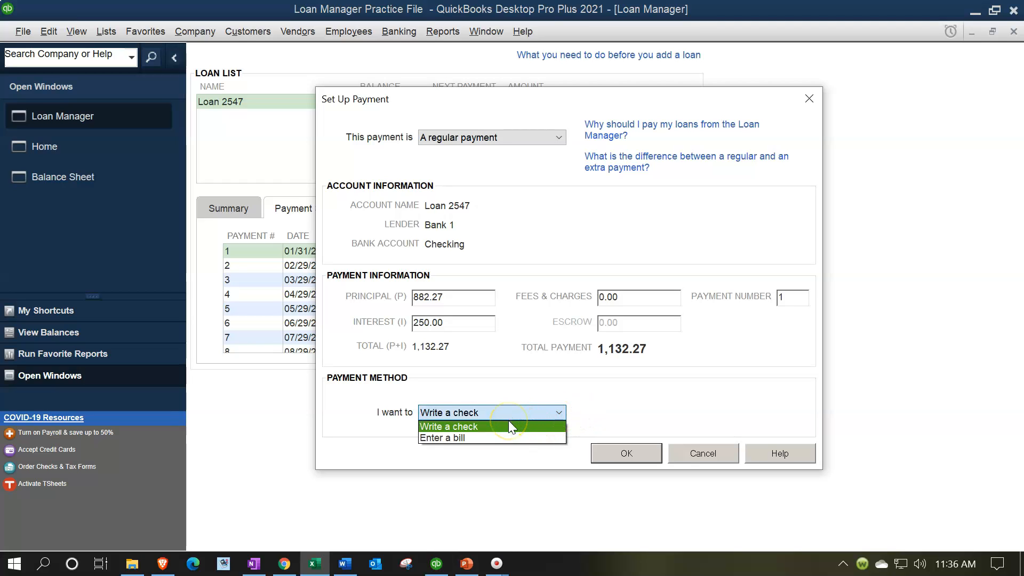
click(633, 396)
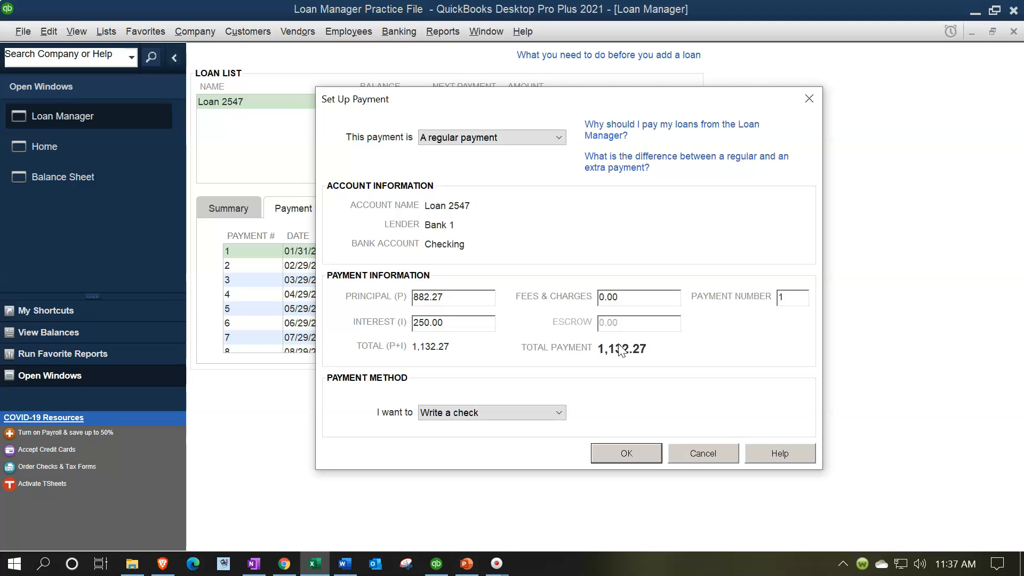
click(560, 413)
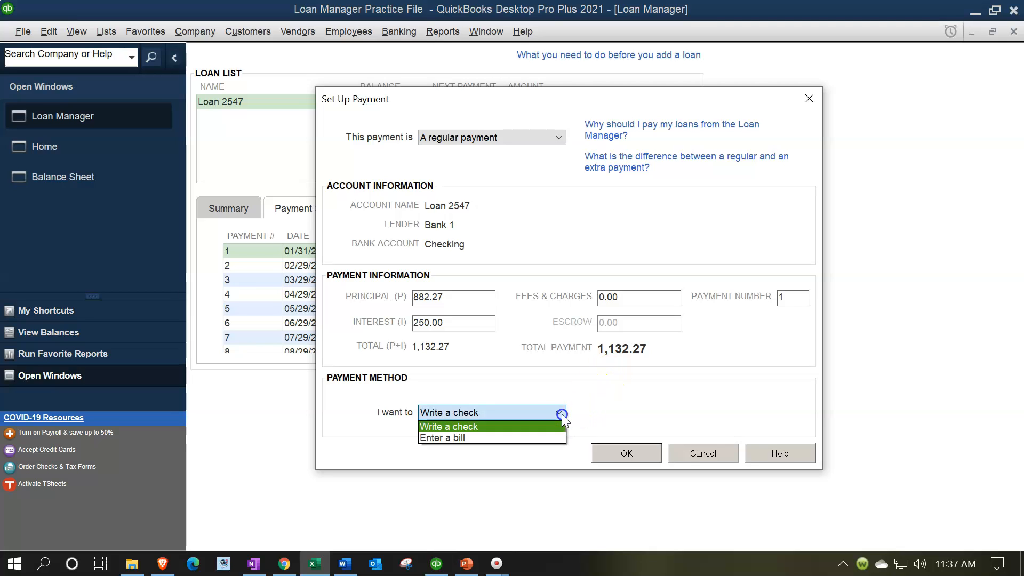
click(562, 414)
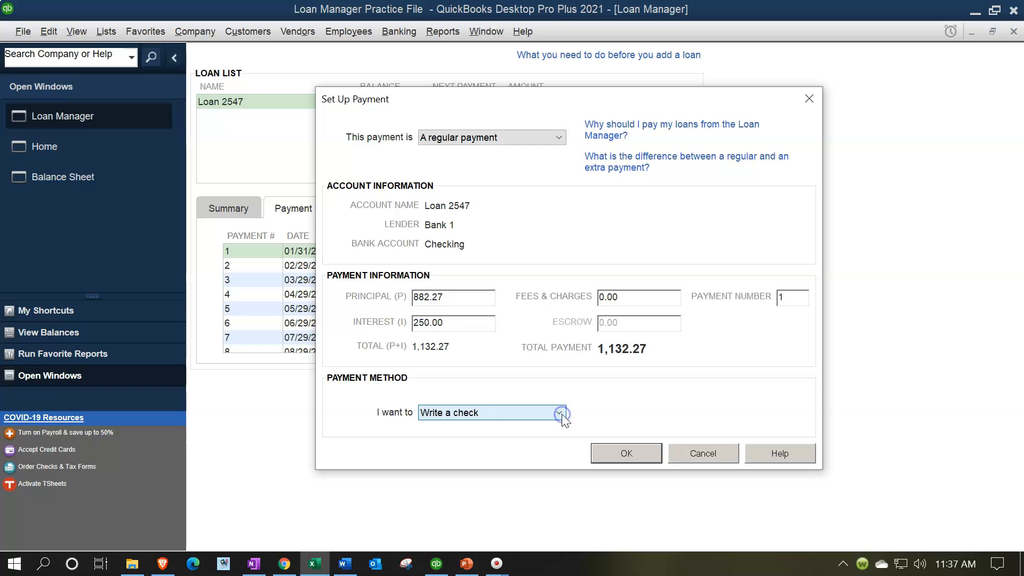
click(609, 450)
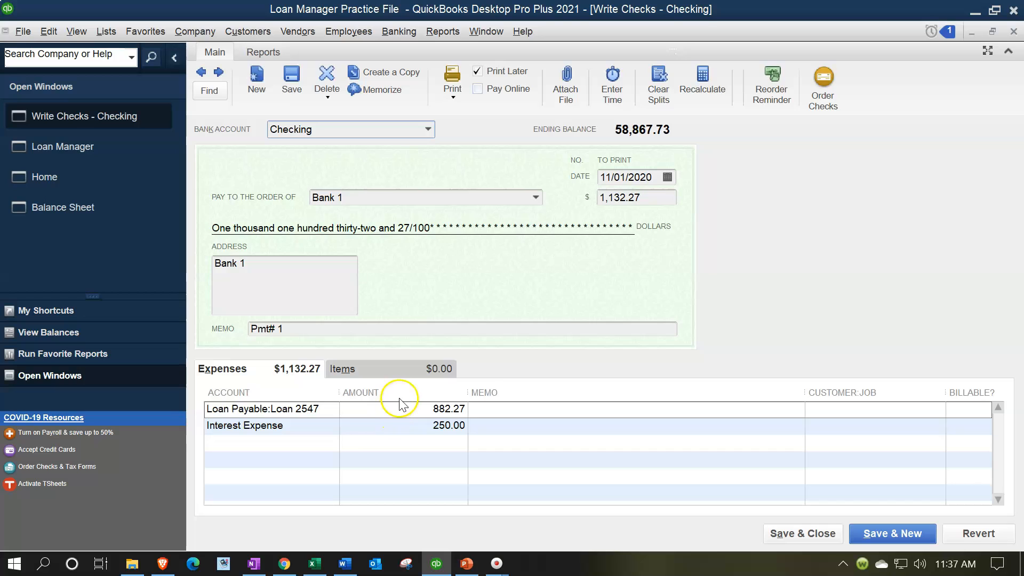
Set the loan payment check's date to 01/31/2021.
click(656, 177)
click(498, 182)
text(01/31/)
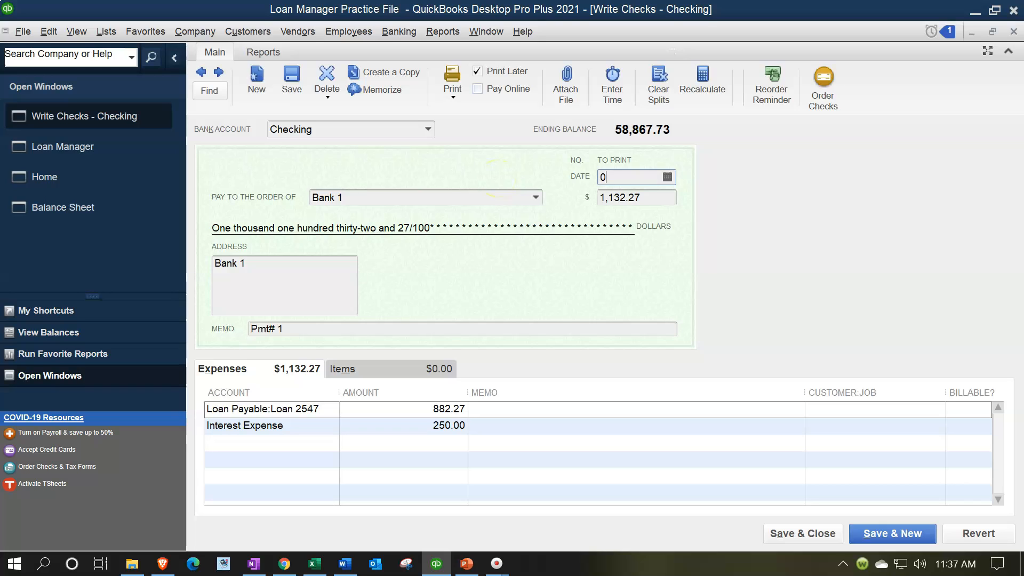
text(2021)
key(Tab)
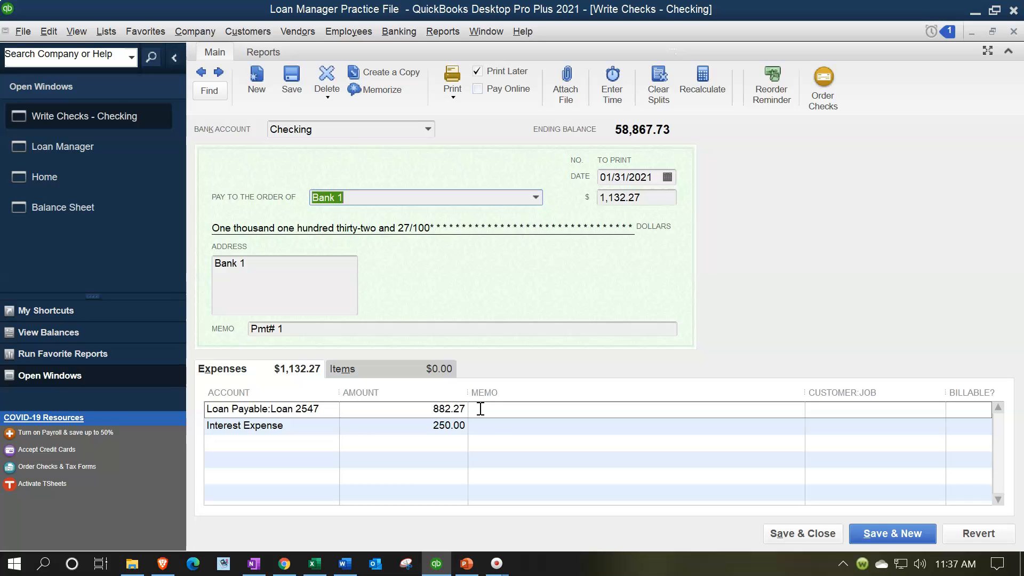
Save and close the loan payment check, recording the changes and accepting the future date.
click(480, 425)
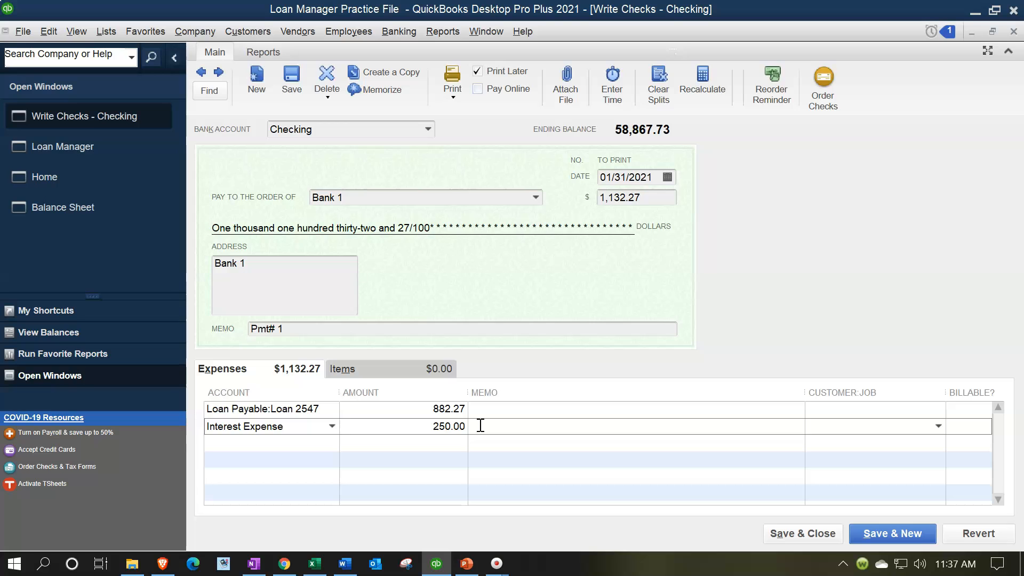
click(779, 523)
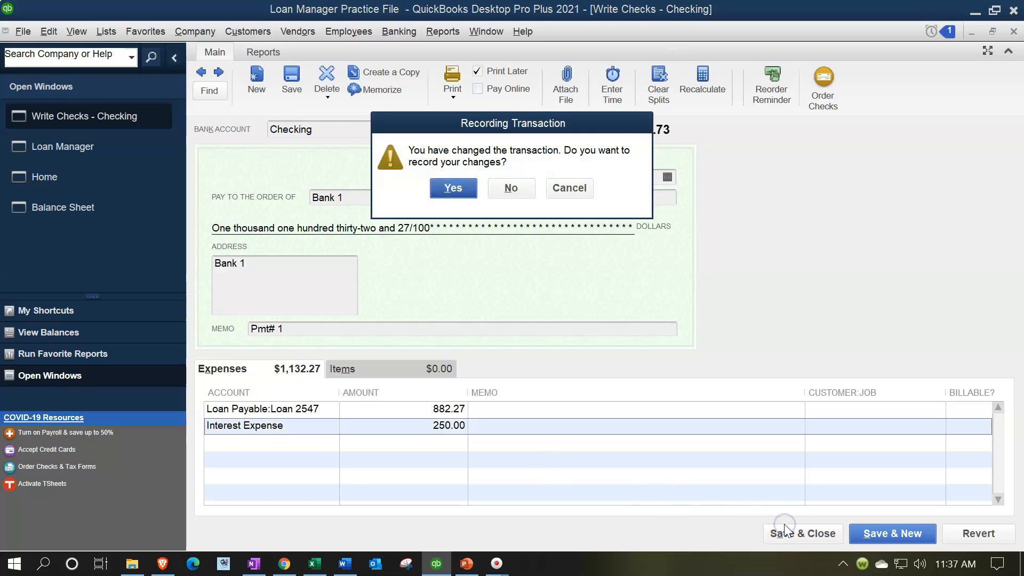
click(460, 189)
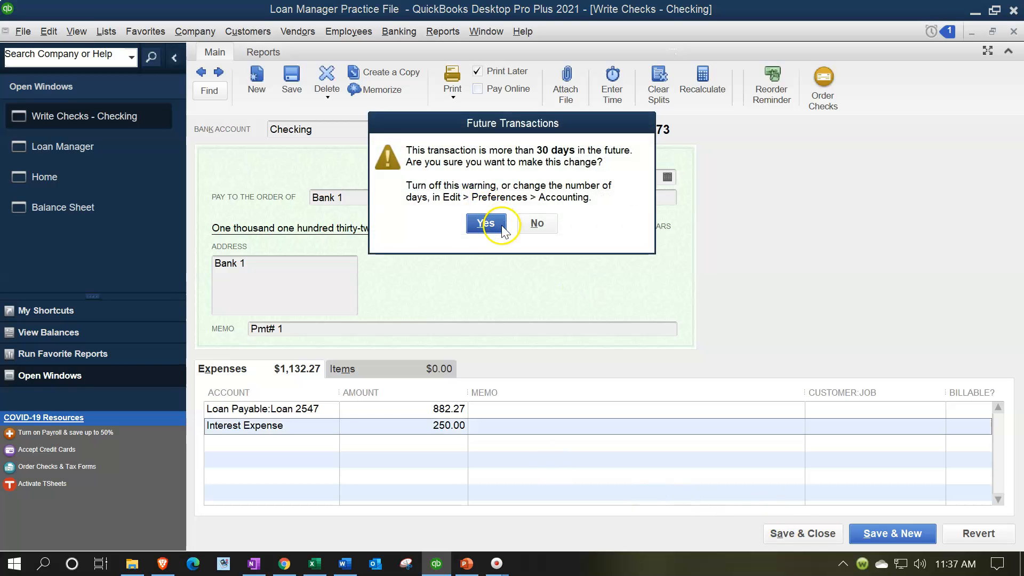
click(502, 228)
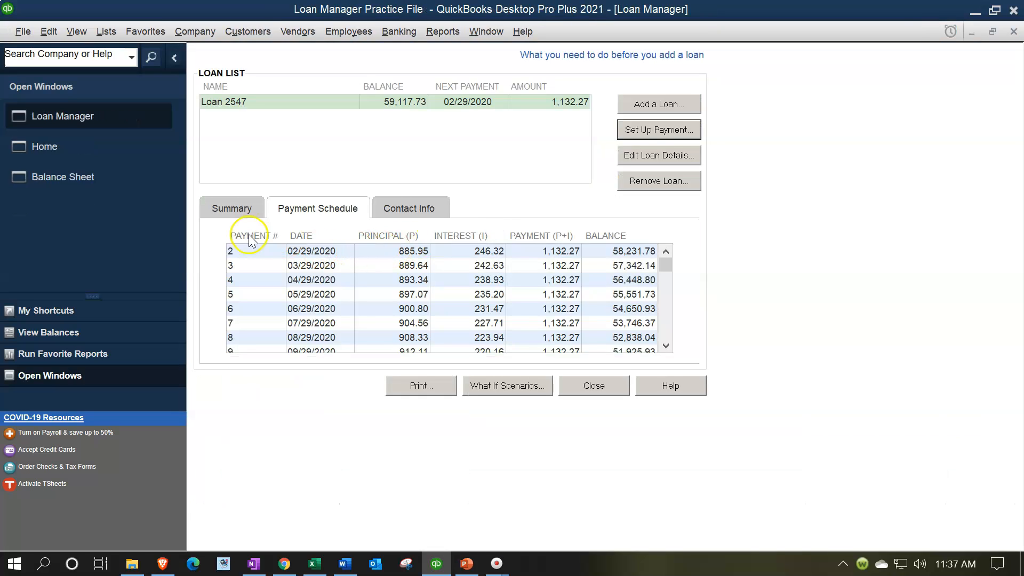
Open the transaction detail behind Loan 2547's Balance Sheet amount and set the report's end date to 12/31/2021.
click(76, 180)
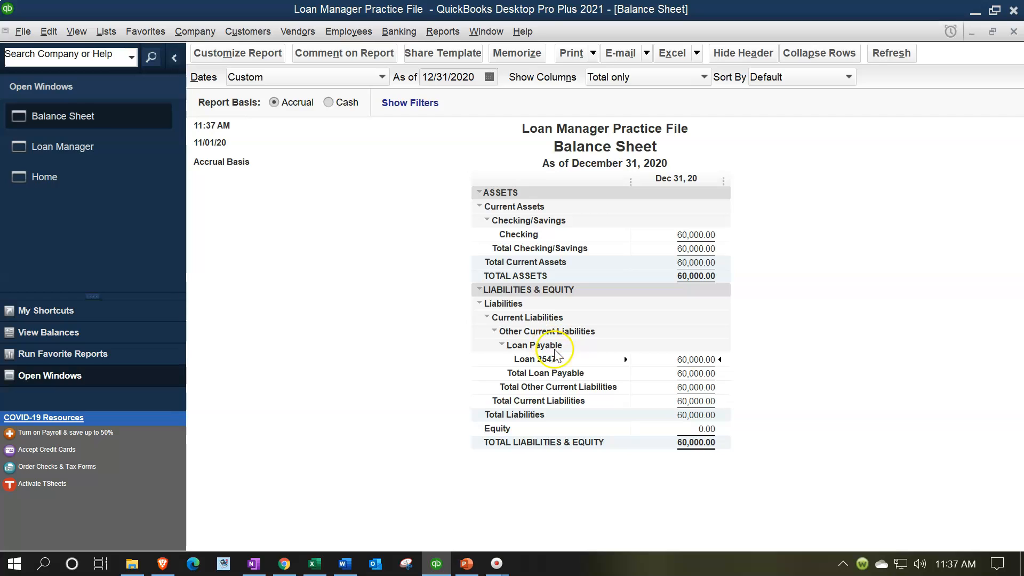
double_click(708, 360)
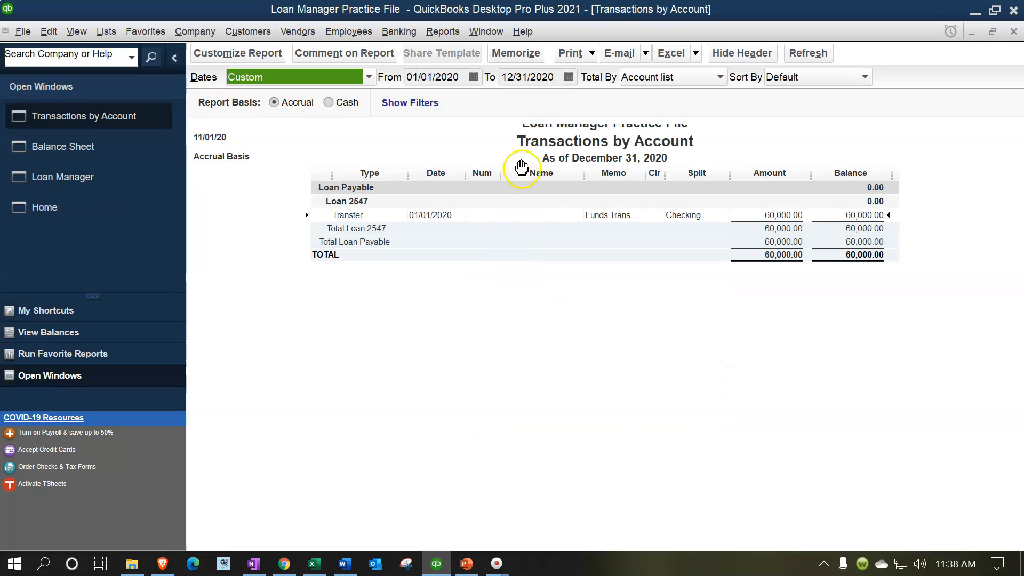
click(553, 76)
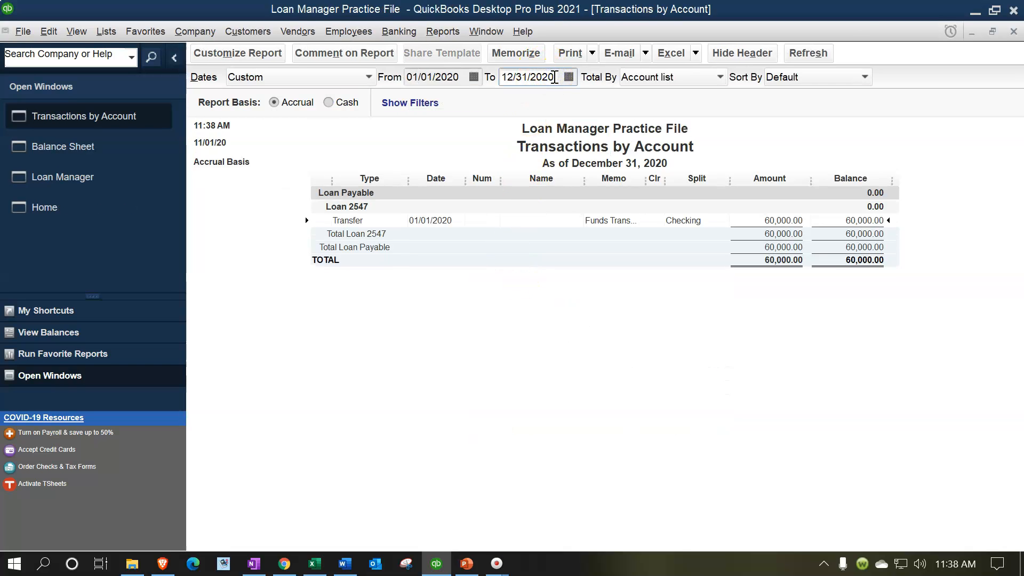
text(1)
click(640, 358)
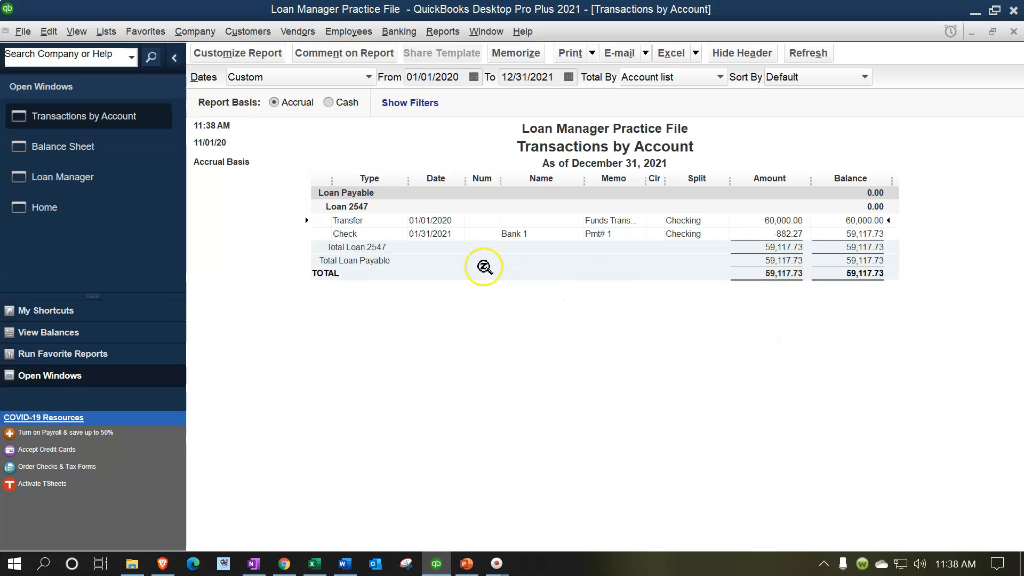
Open the Bank 1 loan payment check from the report and change its date to 01/31/2020.
double_click(781, 233)
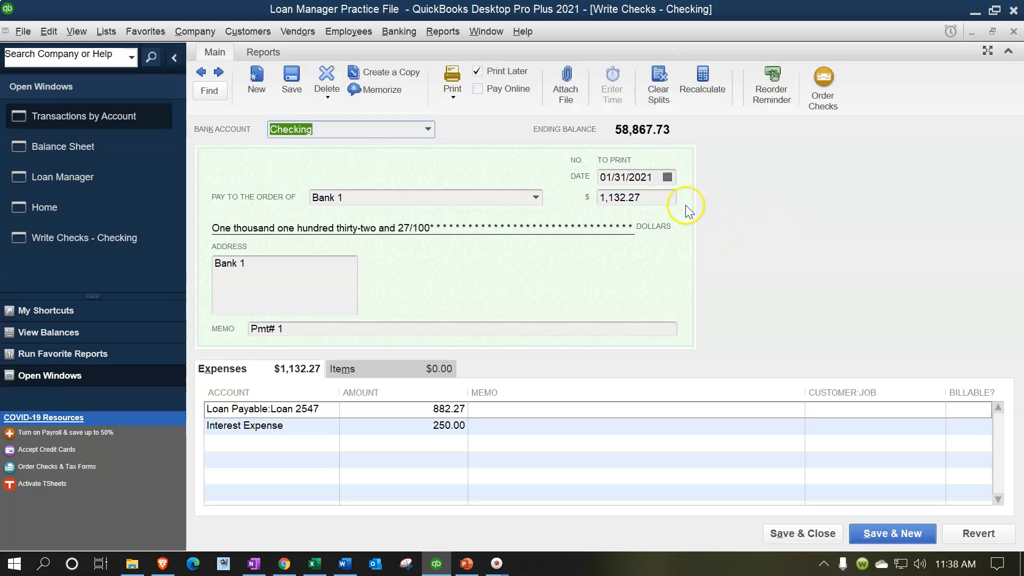
click(659, 178)
key(BackSpace)
text(0)
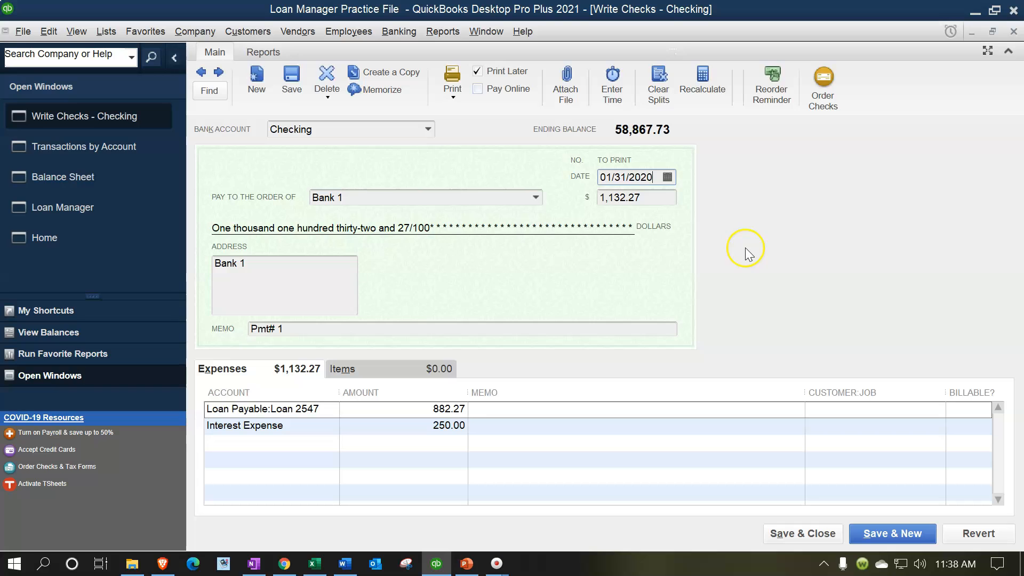
key(Tab)
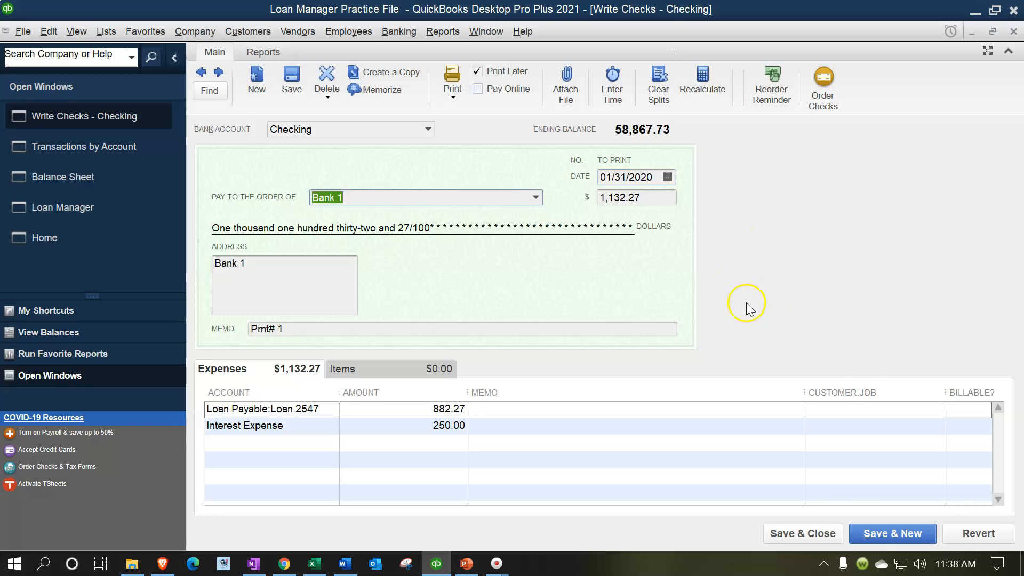
Save and close the check with its changes recorded, and close the transaction report without memorizing it.
click(822, 533)
click(465, 191)
click(493, 280)
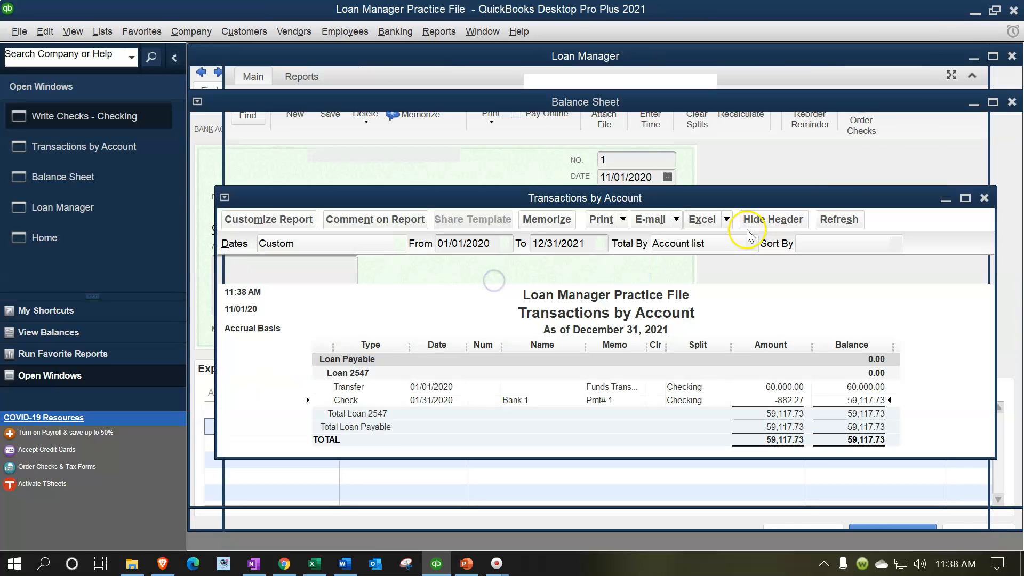
click(1013, 32)
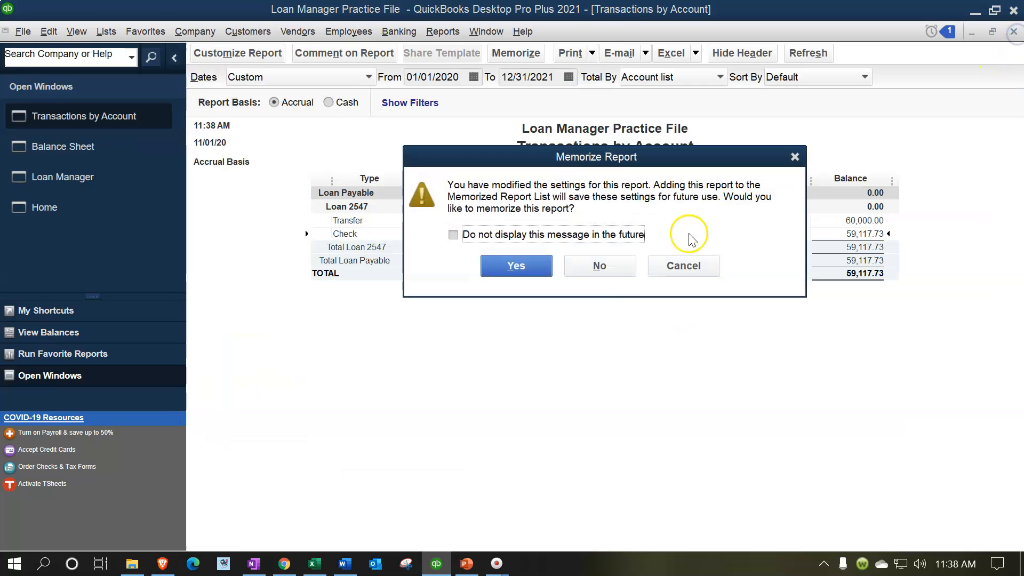
click(621, 275)
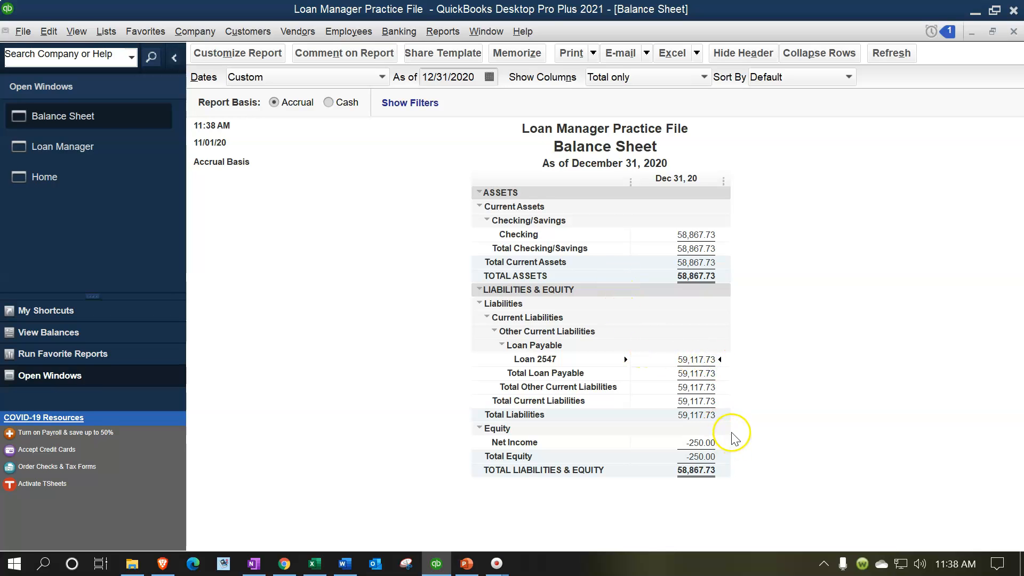
Compare Loan 2547's Balance Sheet amount with payment 1's loan balance in the Excel schedule and the balance in QuickBooks' Loan Manager.
click(315, 565)
click(536, 268)
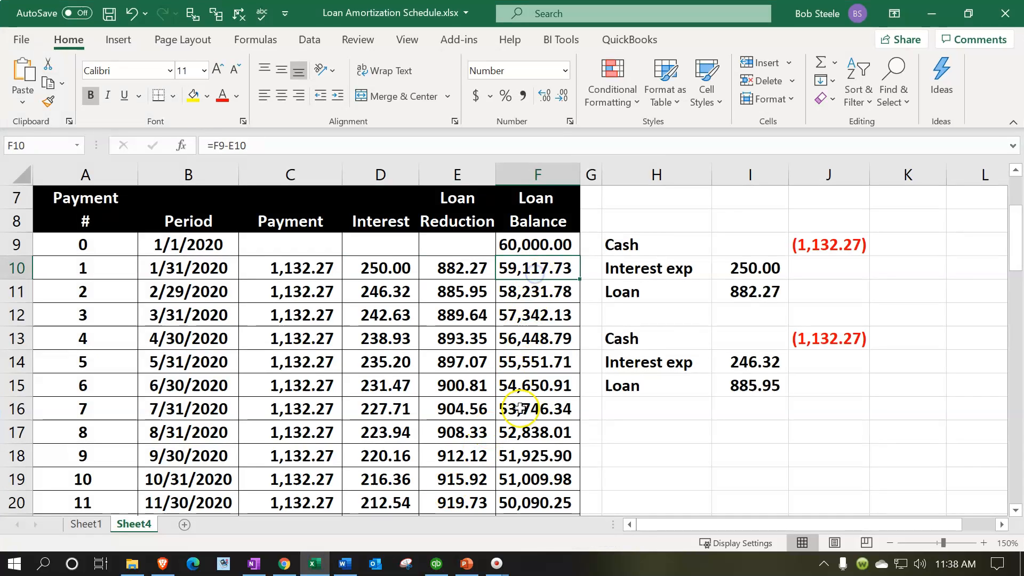
click(932, 14)
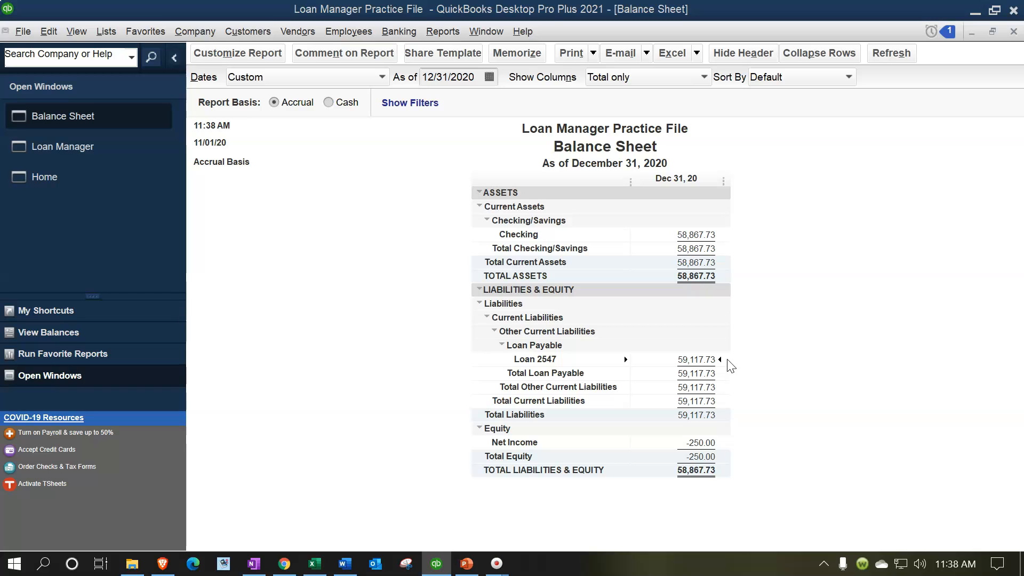
click(69, 147)
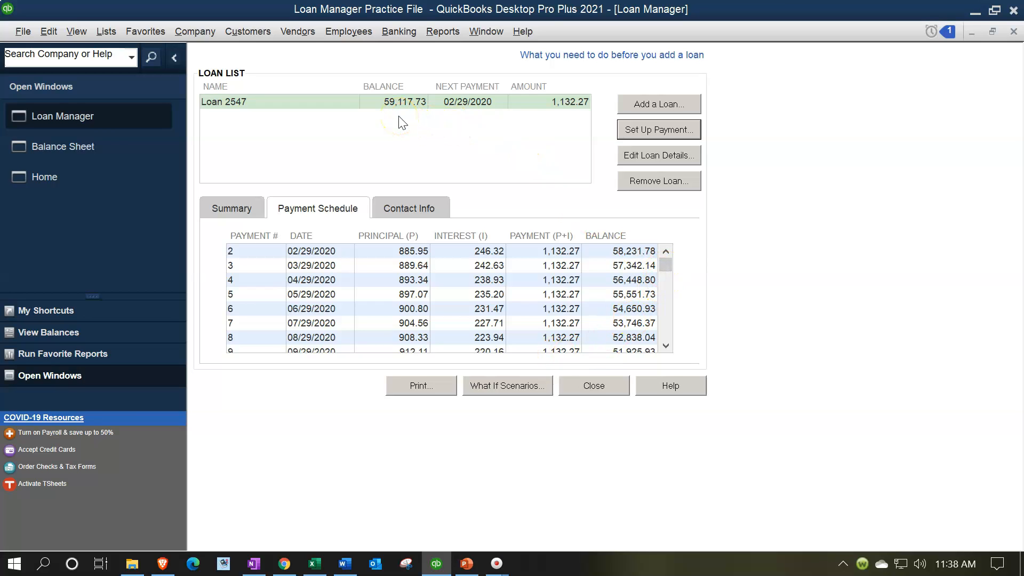
Set up regular payment 2 for Loan 2547 as a check, comparing its amounts with payment 2 in the Excel schedule.
click(288, 253)
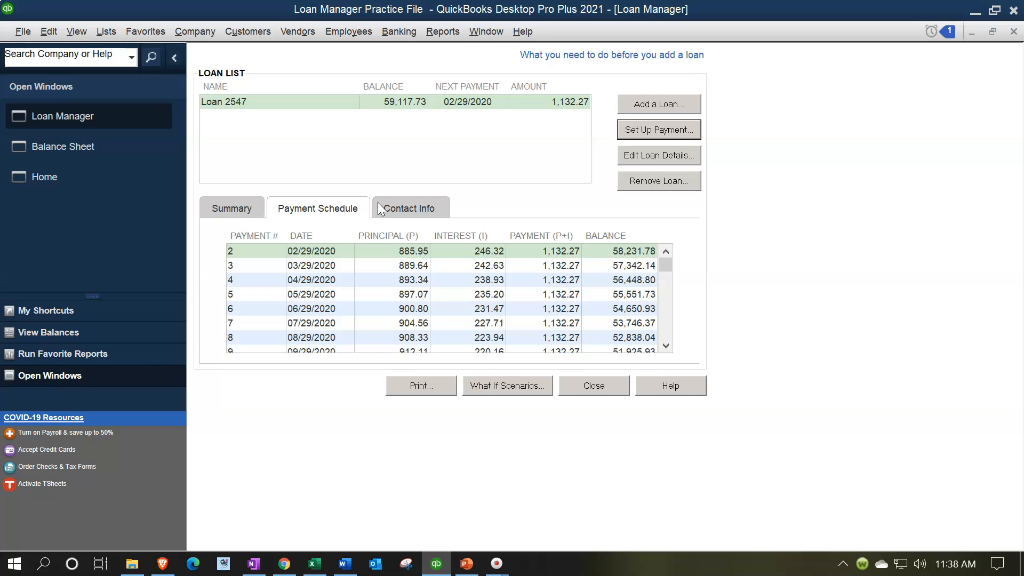
click(656, 129)
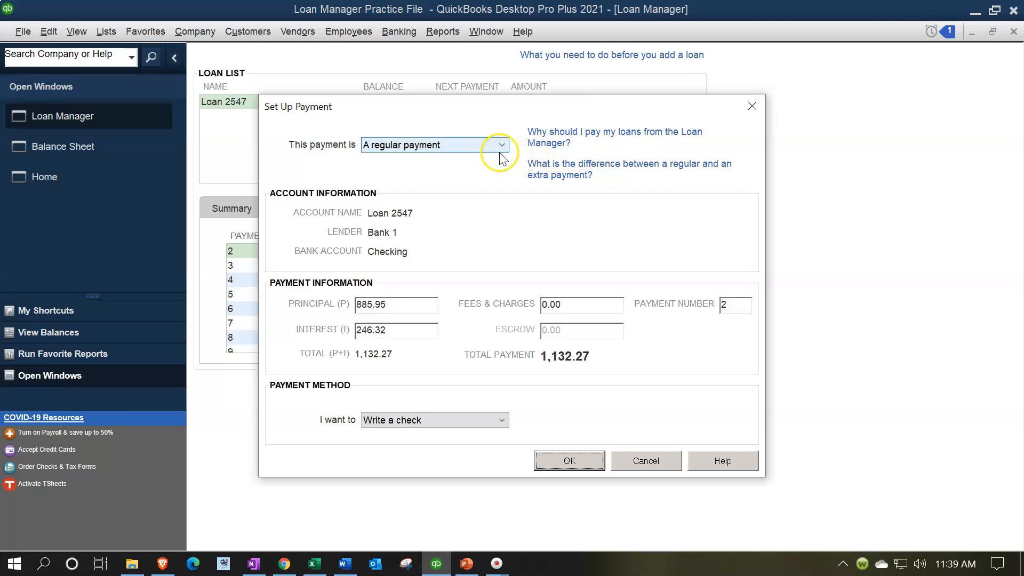
click(421, 303)
click(315, 564)
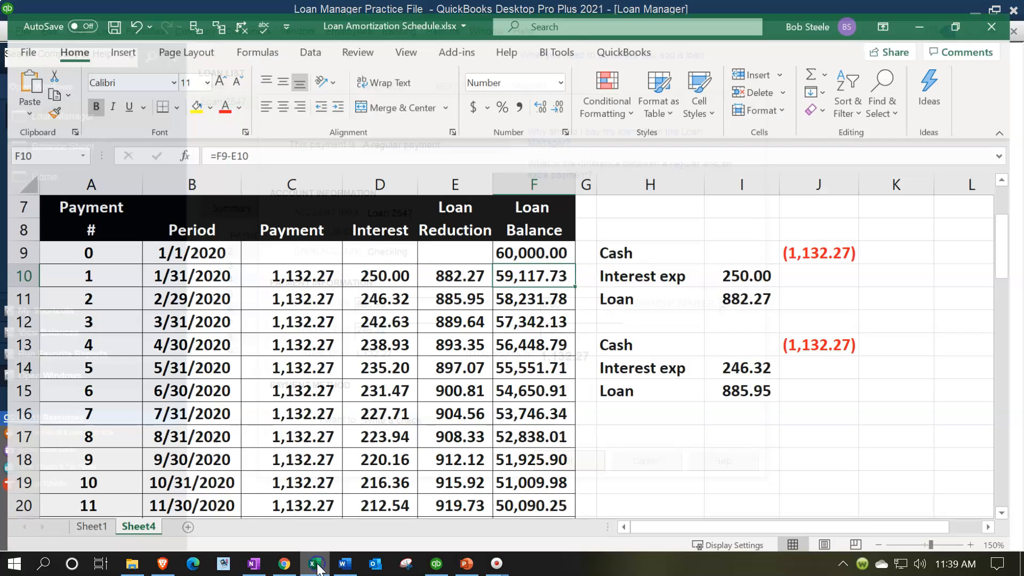
drag(115, 291, 514, 299)
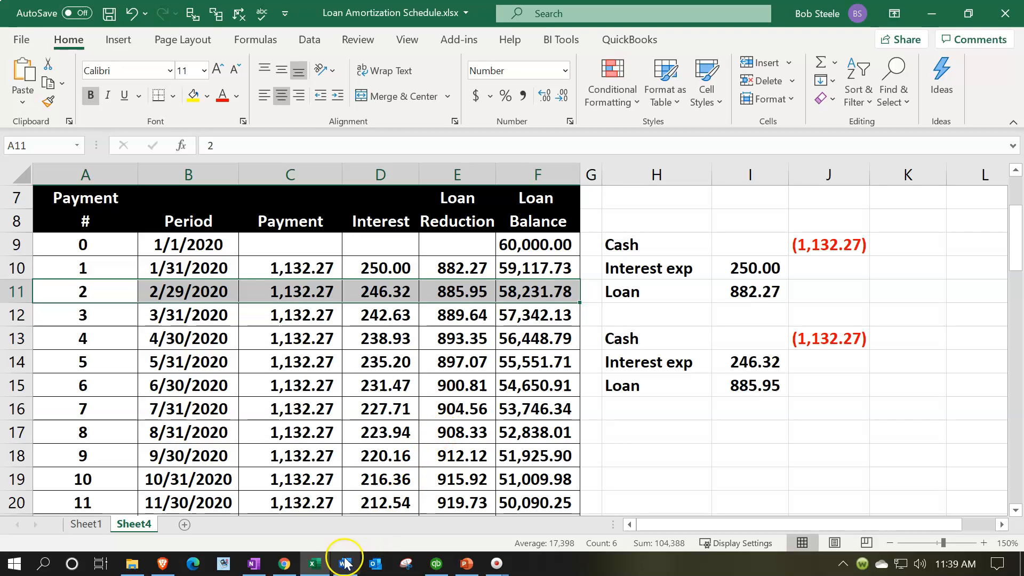
click(315, 564)
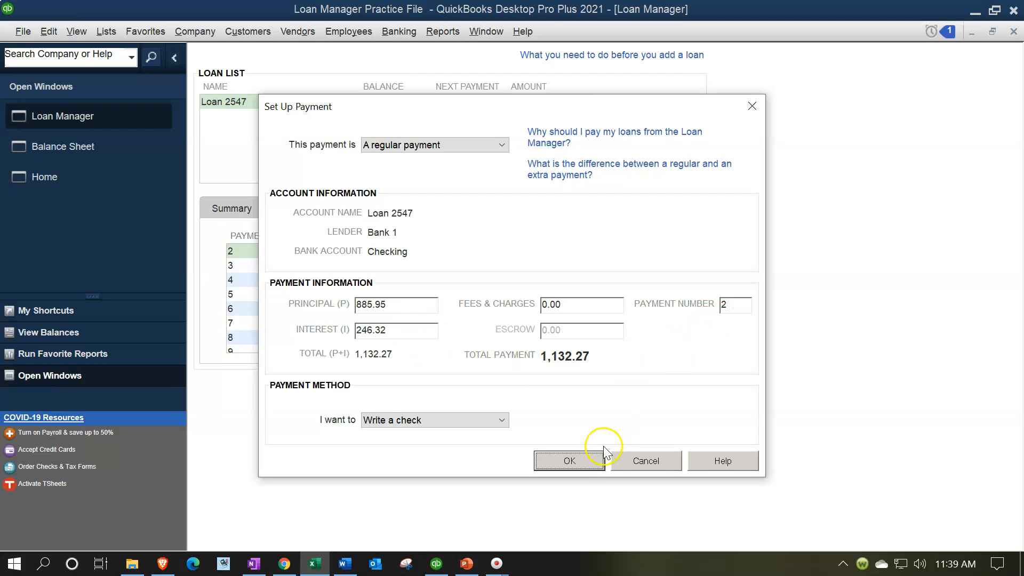
click(575, 461)
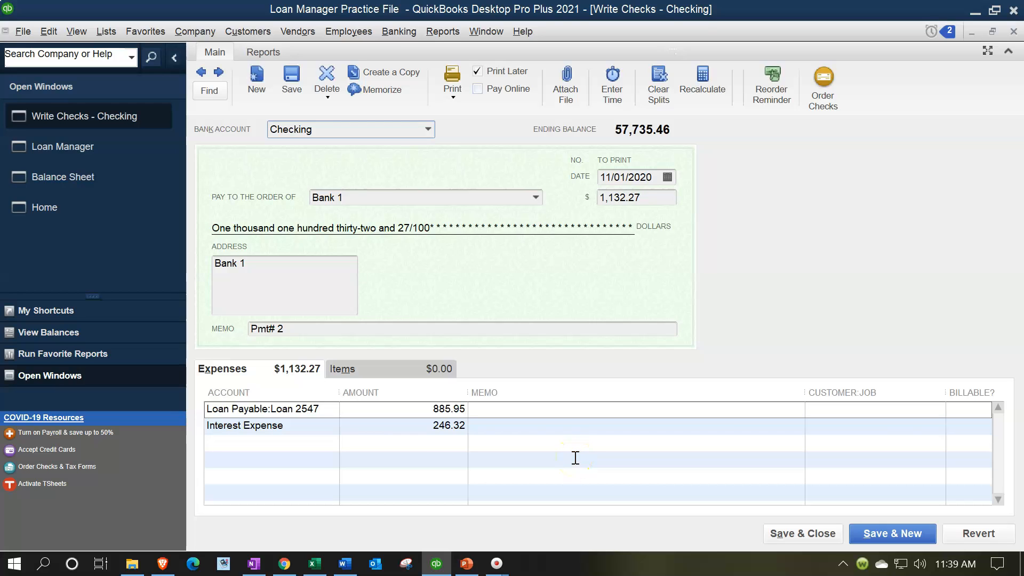
Date the Bank 1 check for payment 2 as 02/28/2020 and save and close it.
click(659, 178)
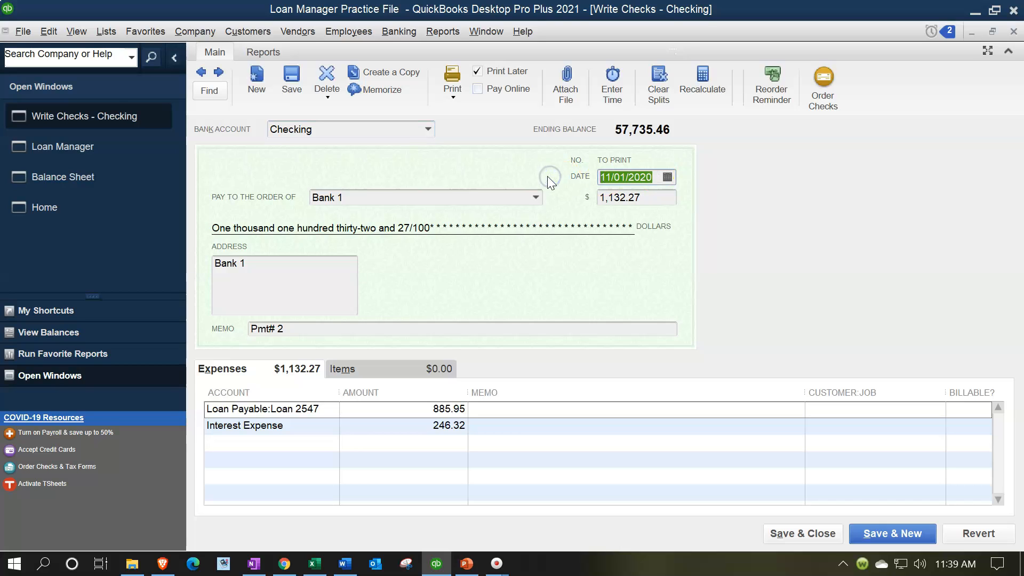
text(0228)
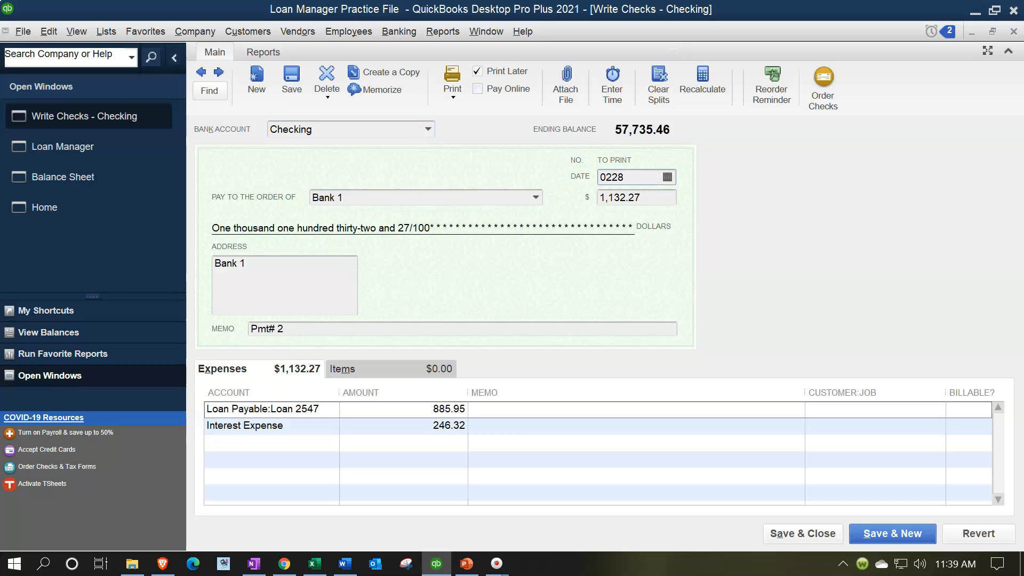
text(21)
key(Tab)
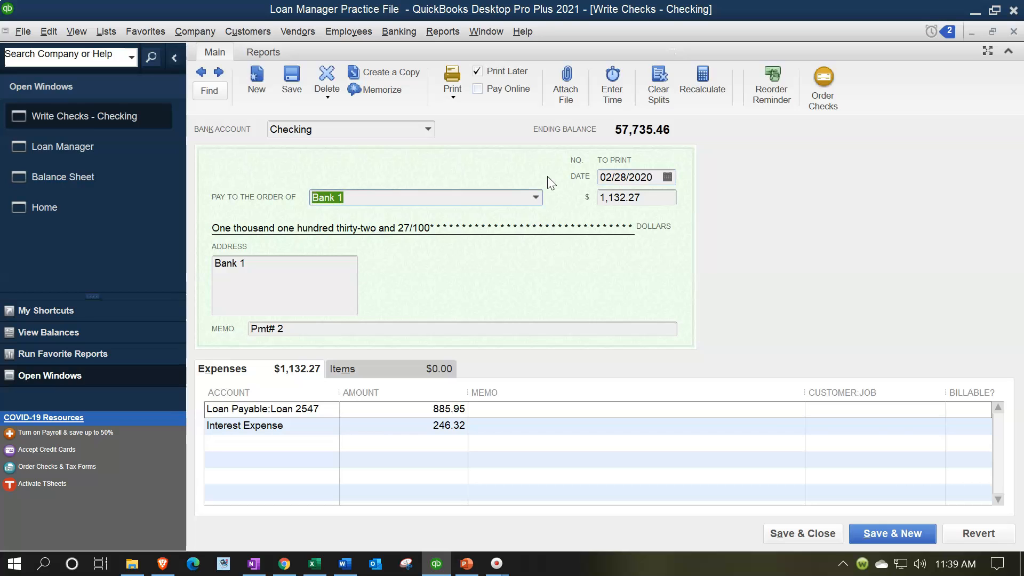
click(806, 533)
click(454, 192)
click(480, 280)
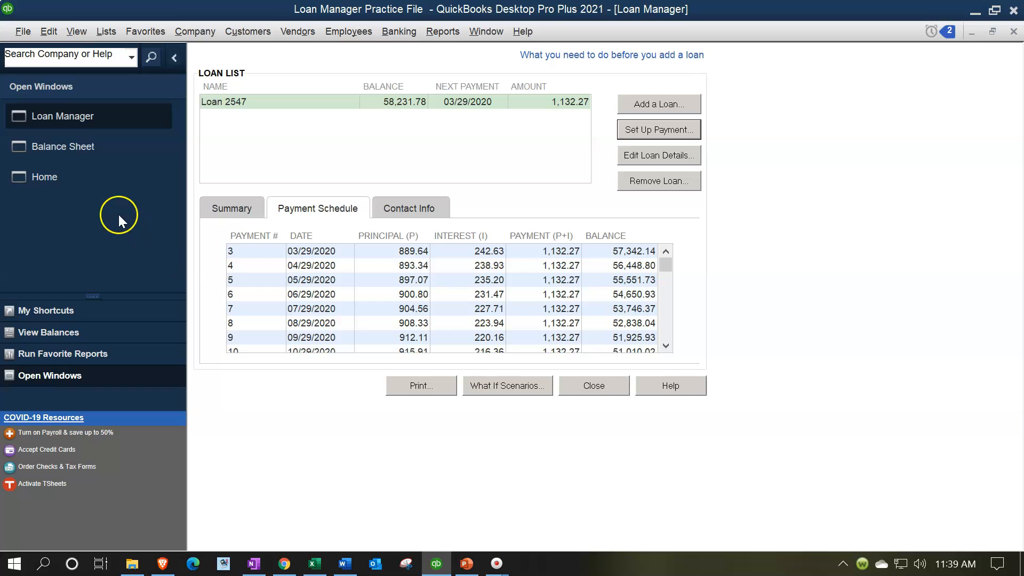
Compare Loan 2547's Balance Sheet amount and its transaction detail with payment 2 in the Excel schedule and the Loan Manager balance.
click(73, 147)
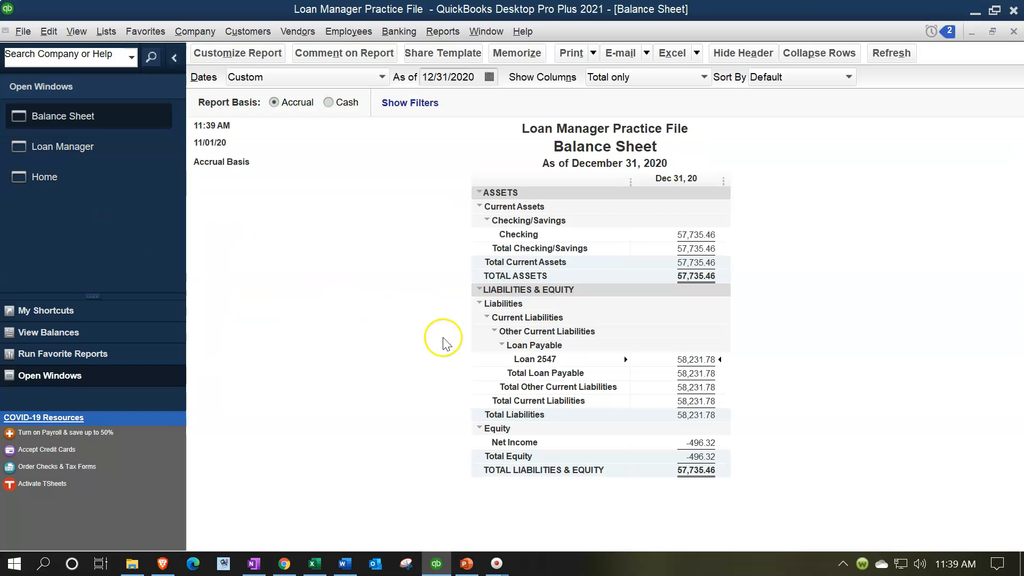
double_click(687, 358)
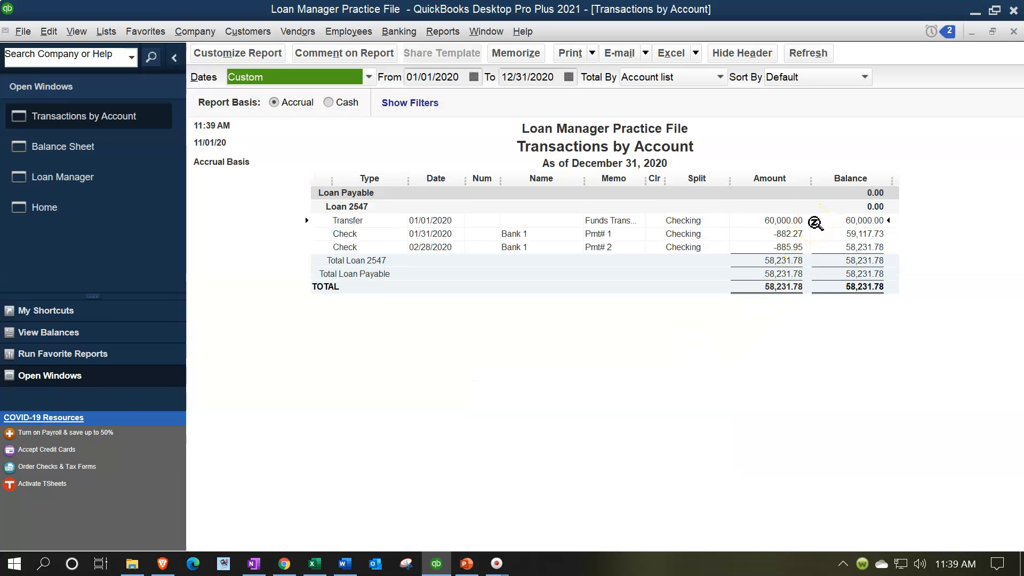
click(864, 262)
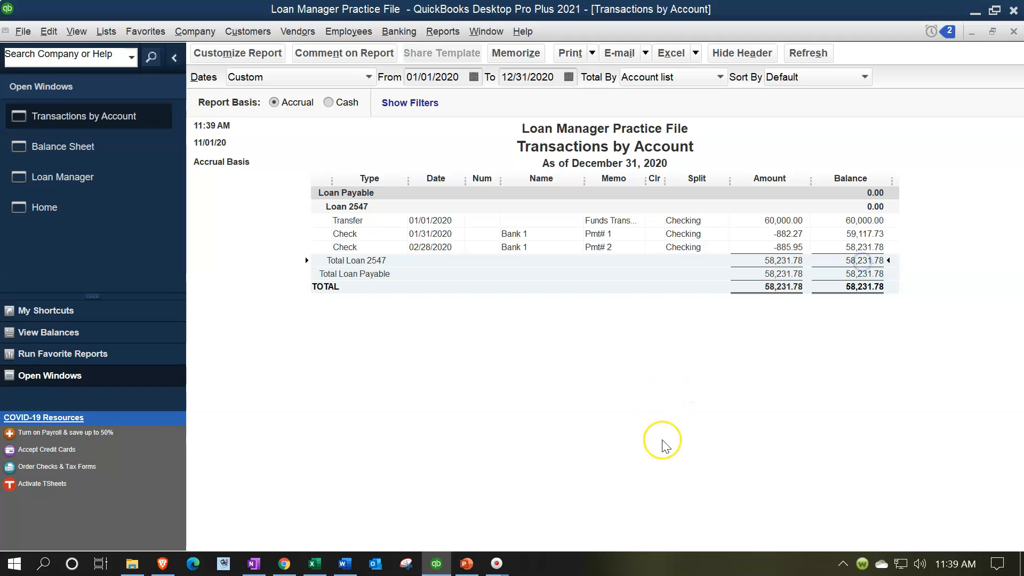
click(310, 563)
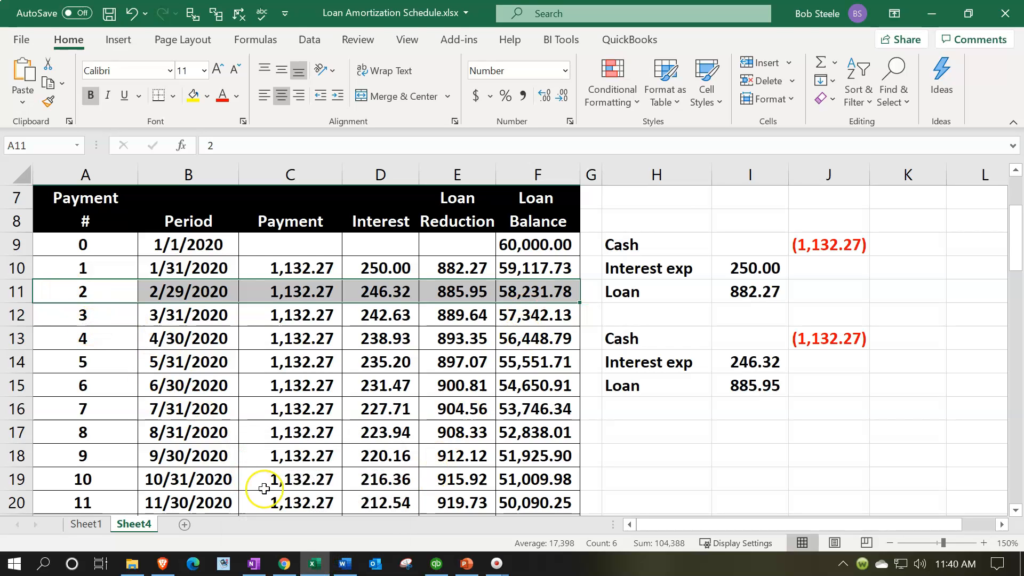
click(315, 565)
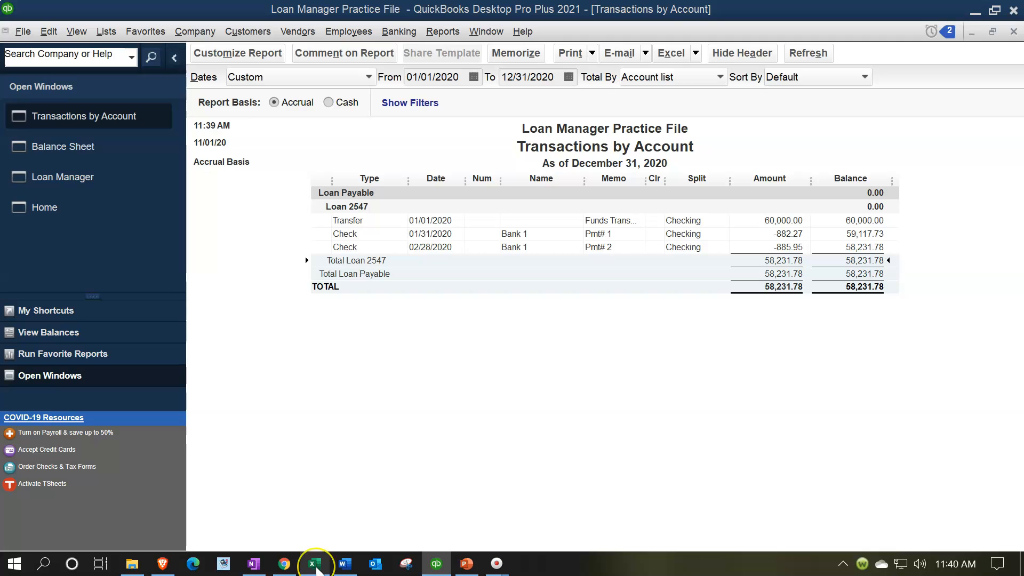
click(315, 564)
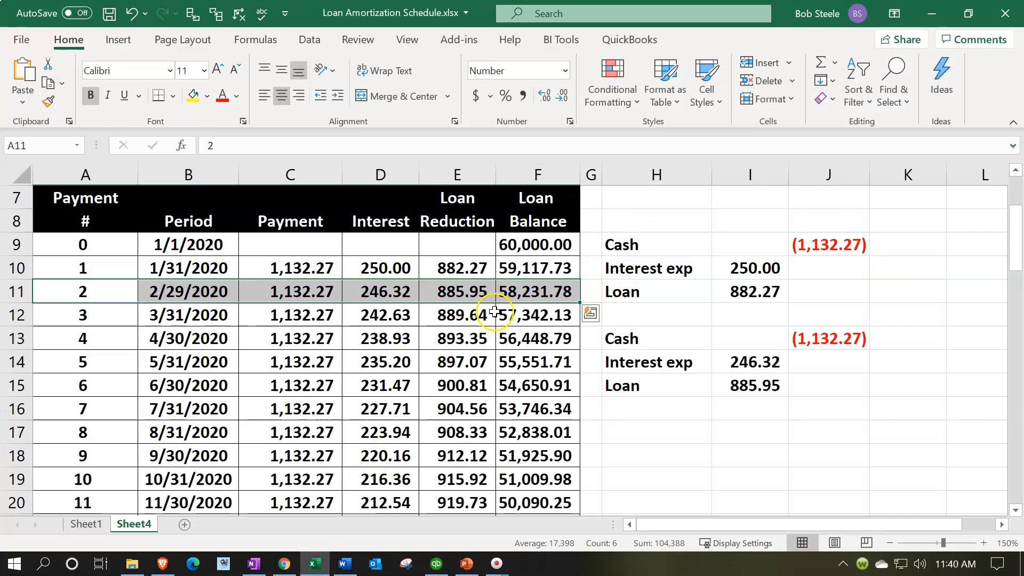
click(312, 565)
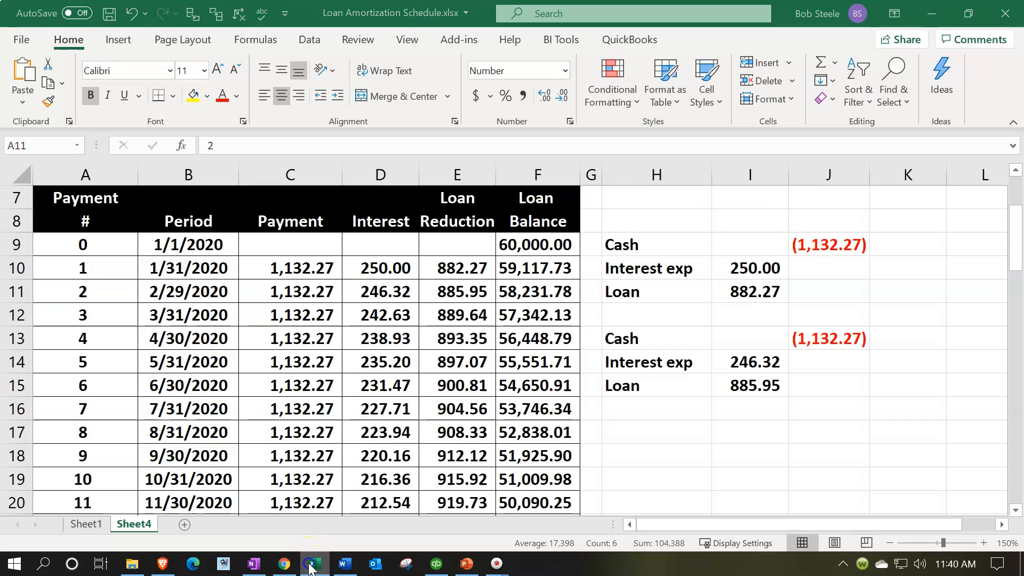
click(1013, 31)
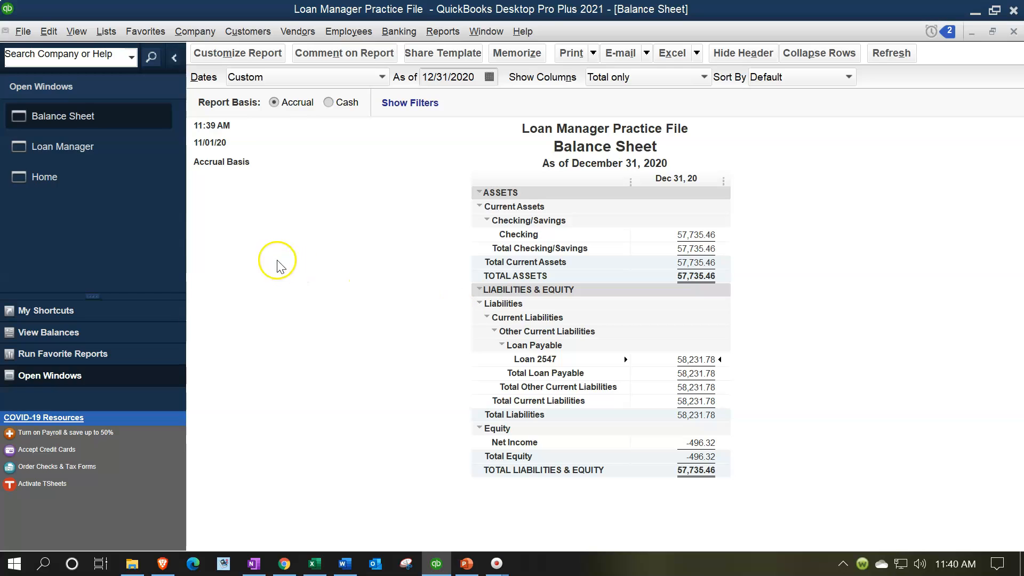
click(88, 142)
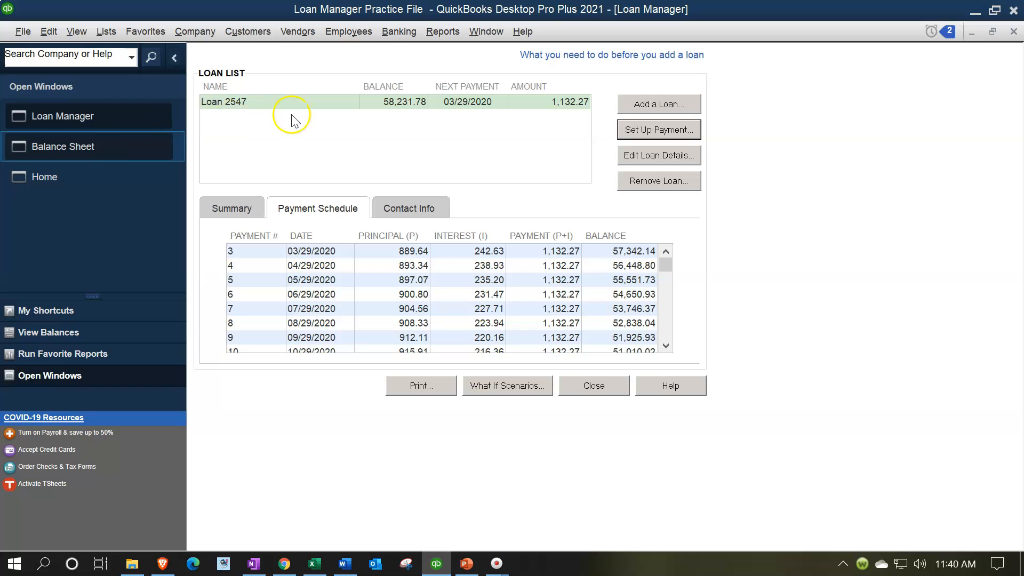
Run a Profit & Loss Standard report from 01/01/2020 to 12/31/2020 and review the transactions behind Interest Expense.
click(440, 35)
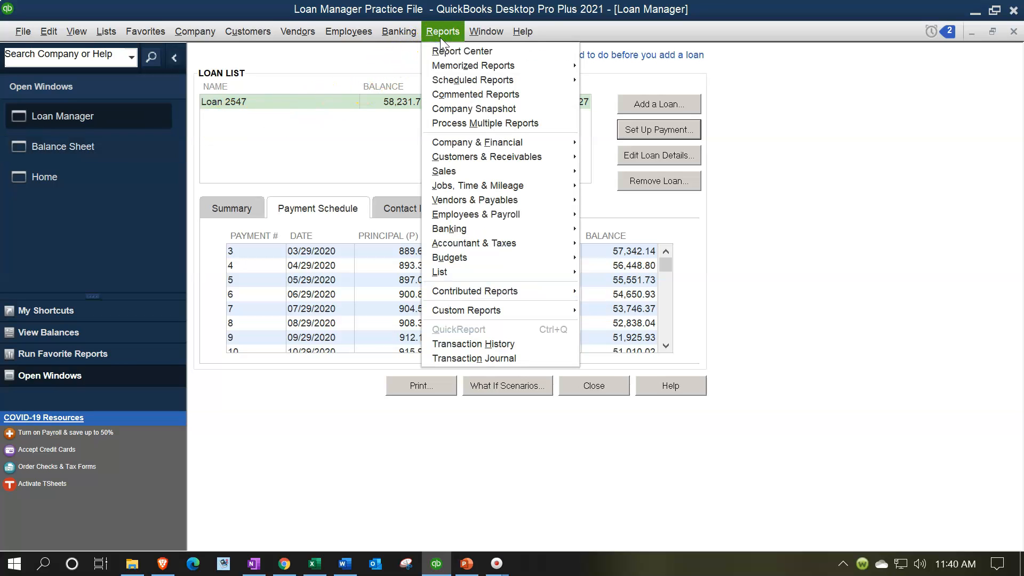
mouse_move(564, 148)
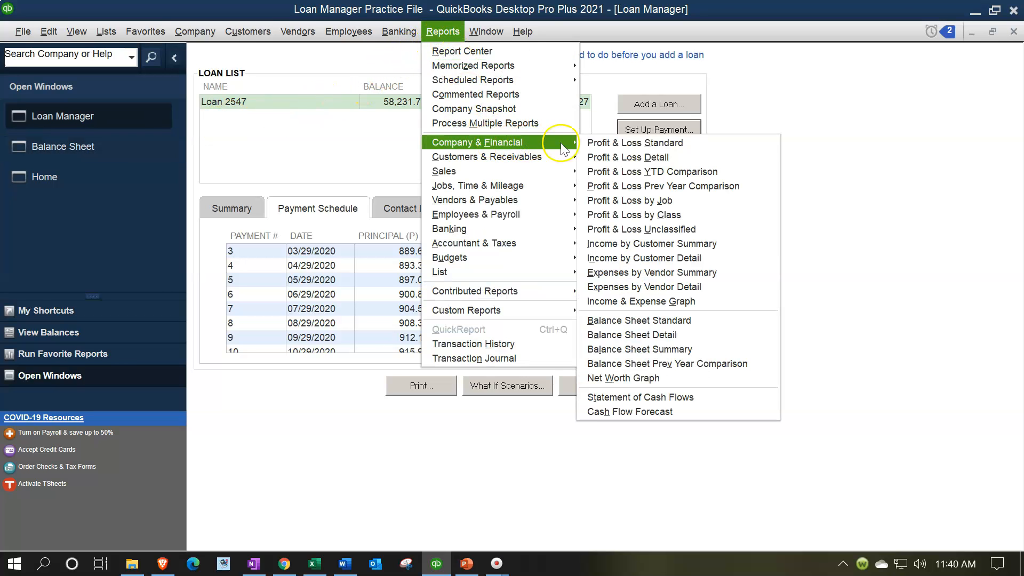
click(619, 142)
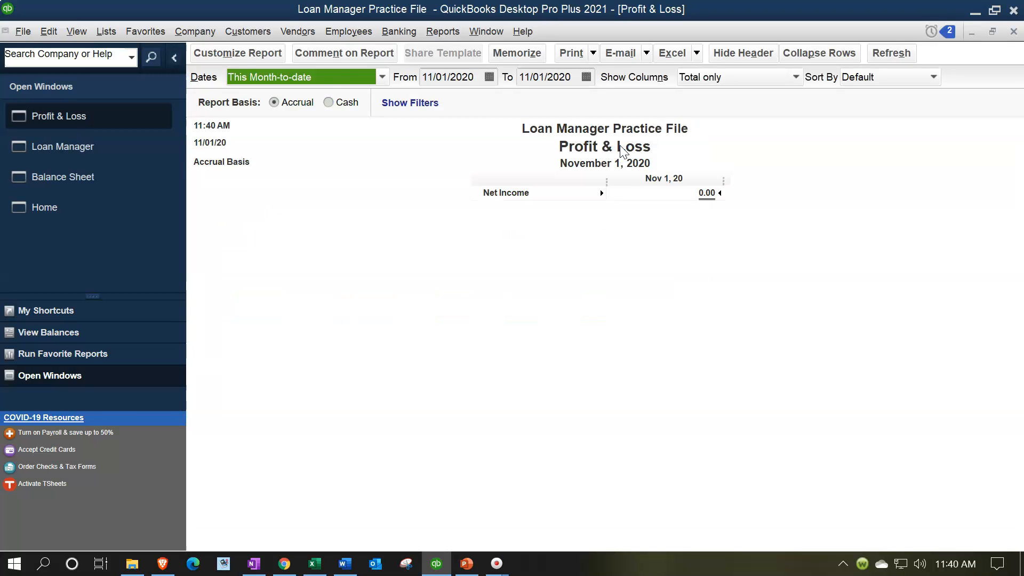
key(Tab)
text(01/01/2)
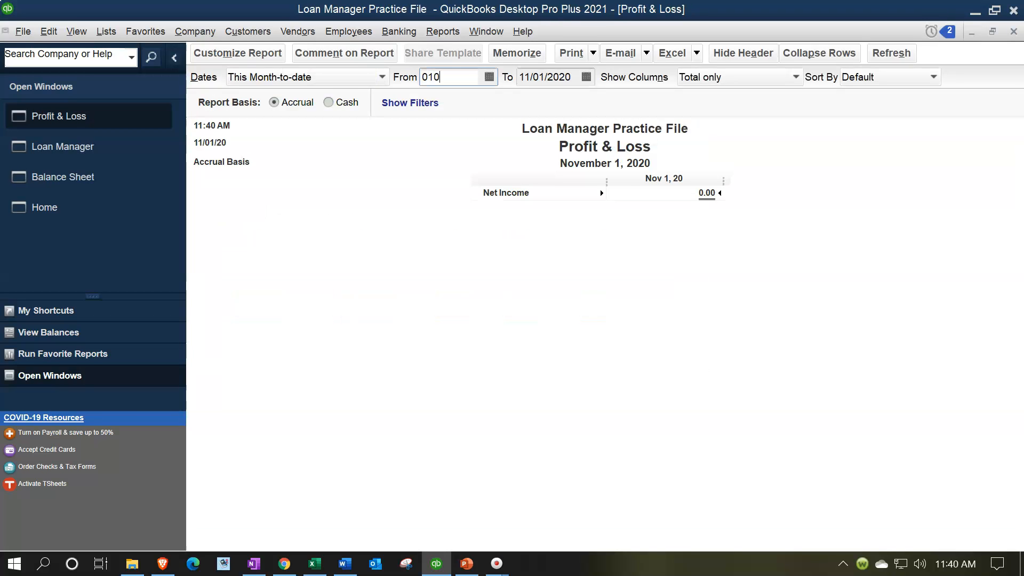
text(0)
key(Tab)
text(12)
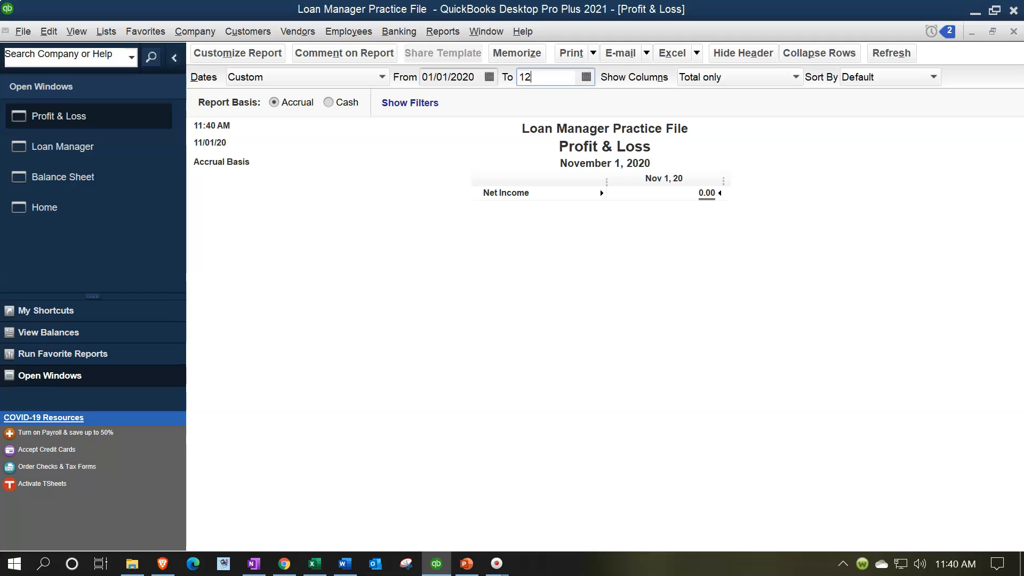
text(/31/20)
key(Tab)
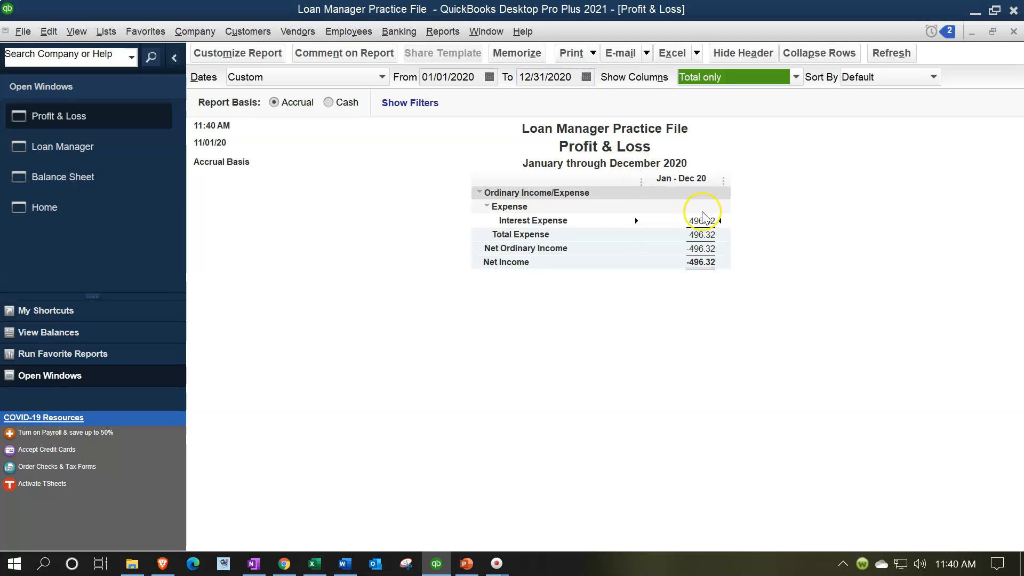
double_click(704, 220)
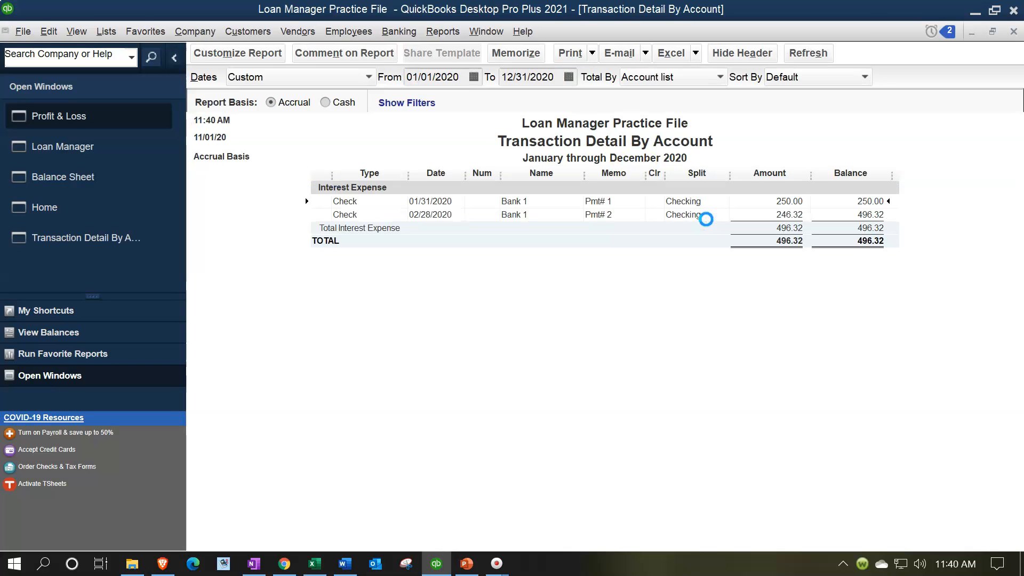
click(1013, 32)
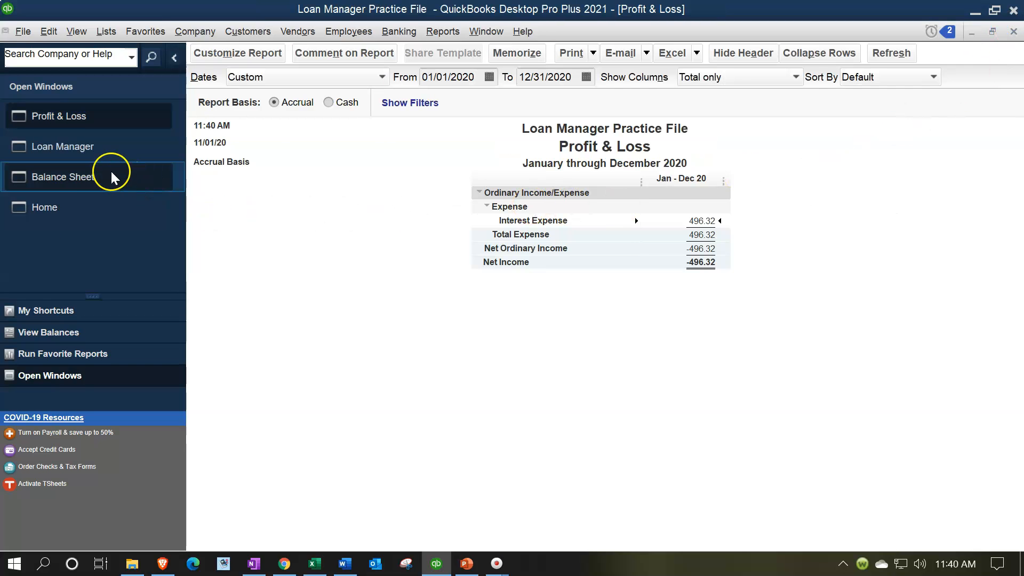
Set up regular payment 3 for Loan 2547 in the Loan Manager with Enter a bill as the payment method.
click(86, 156)
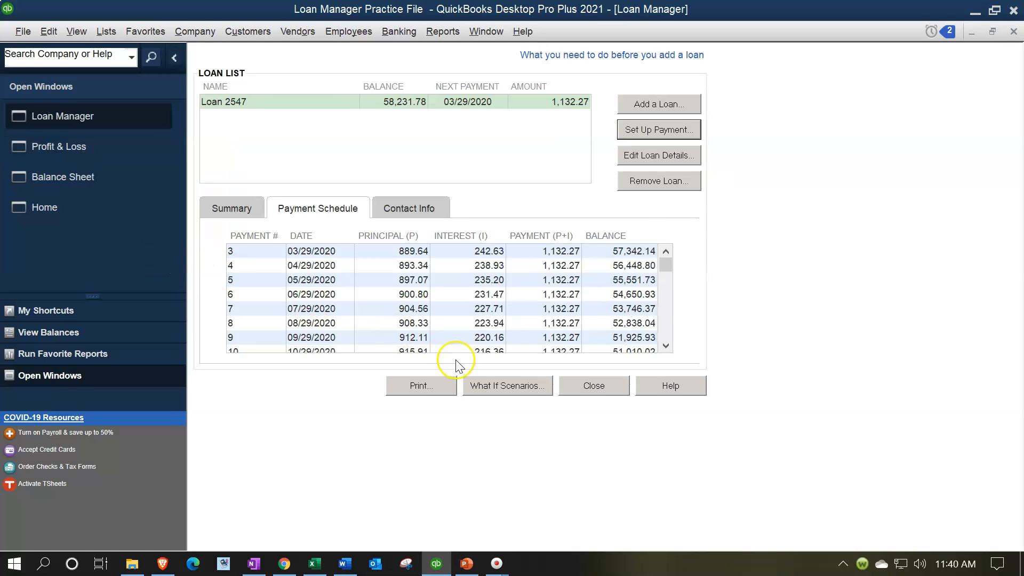
click(665, 133)
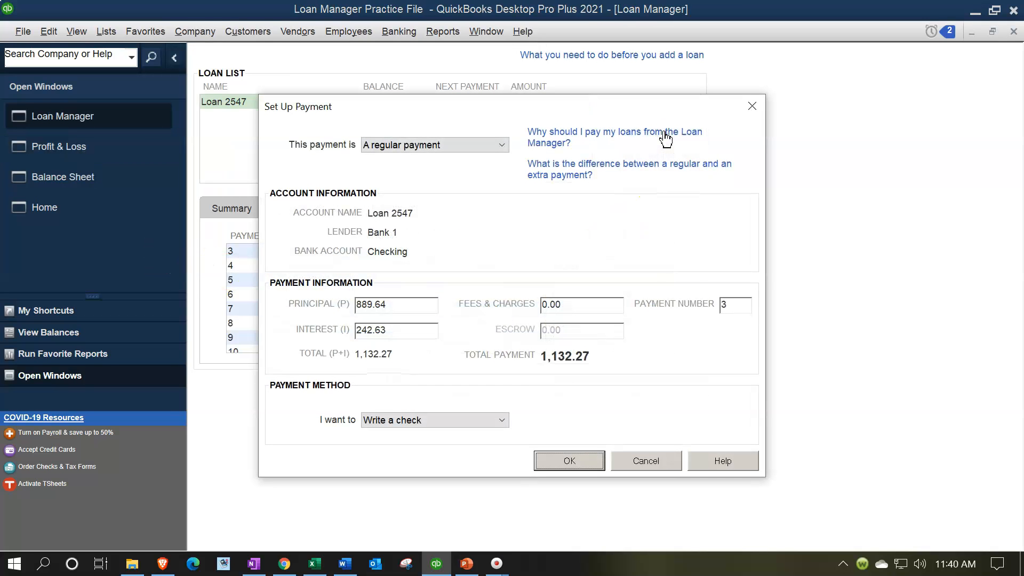
click(437, 422)
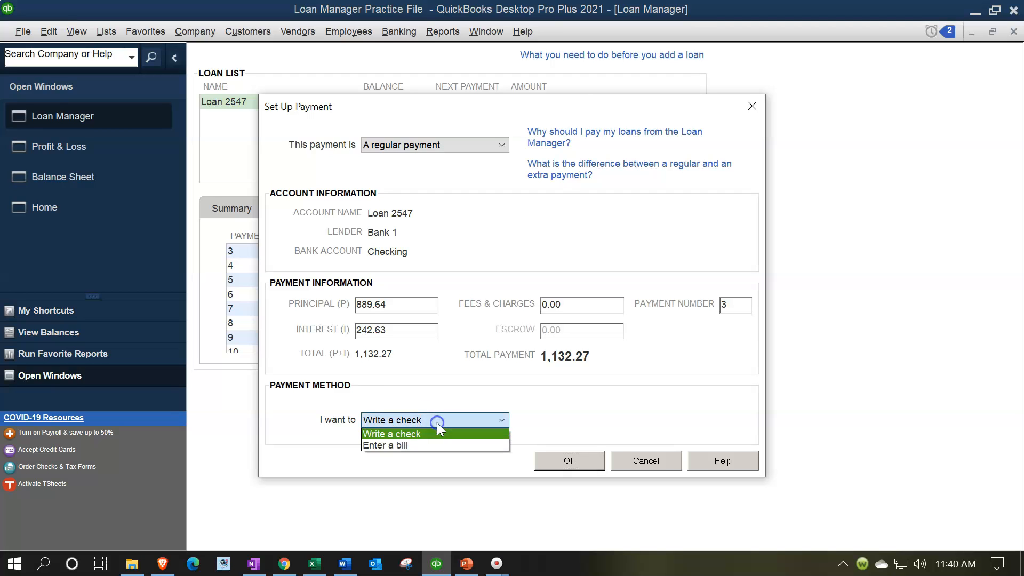
click(402, 445)
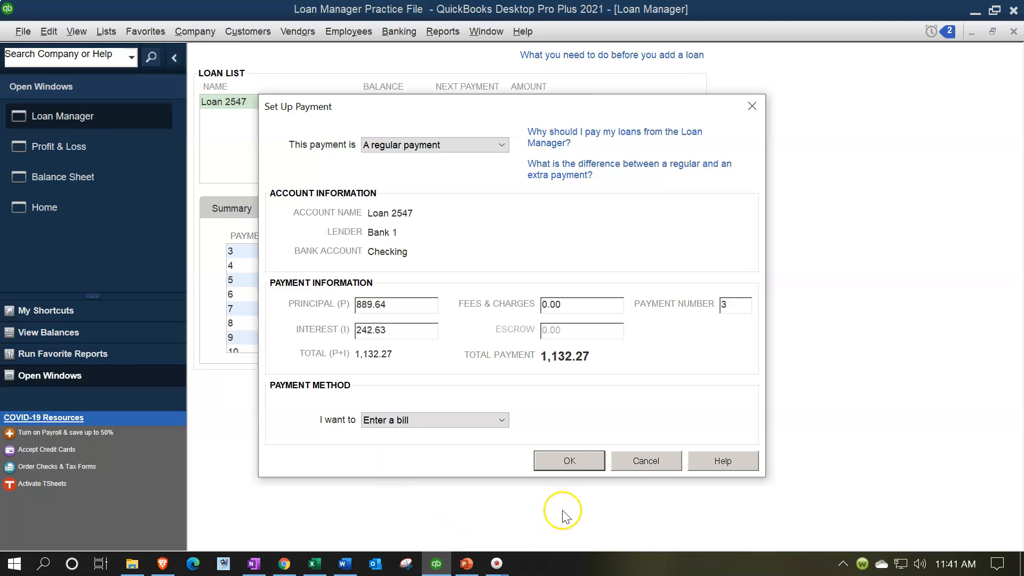
click(575, 461)
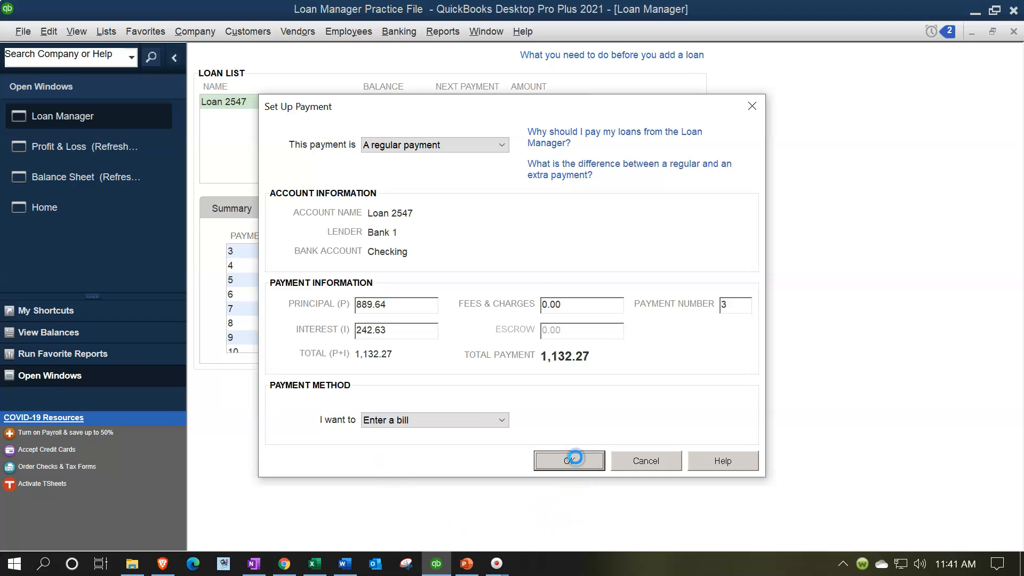
click(589, 487)
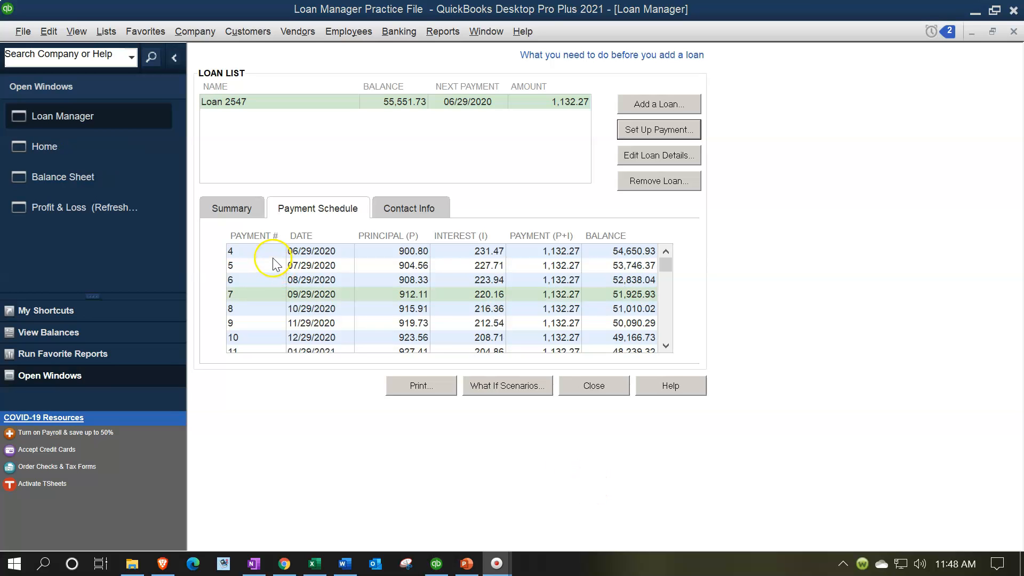
Edit Loan 2547's payment details so that the next payment number is 3, and check the payment schedule.
click(273, 256)
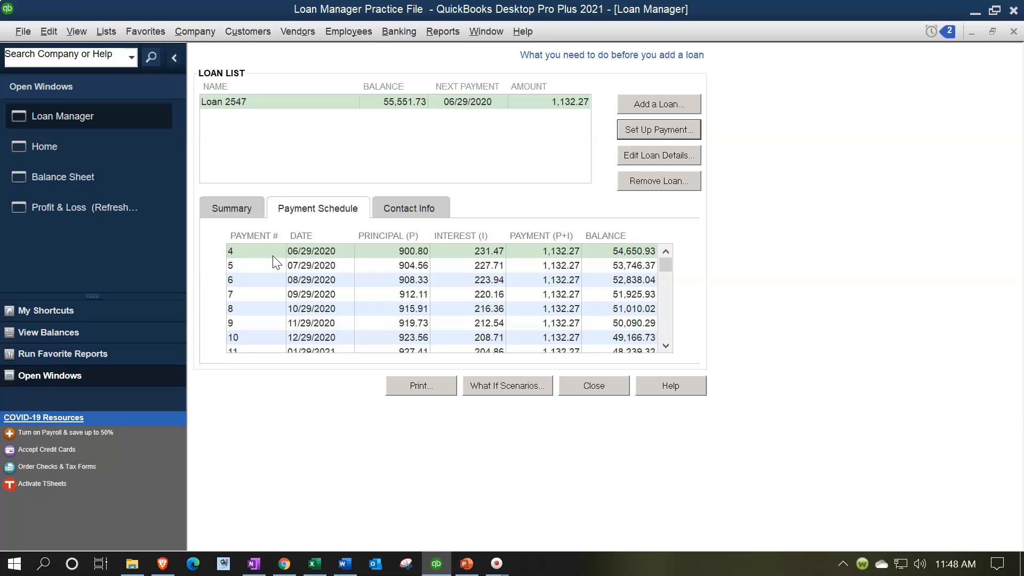
click(245, 260)
click(652, 160)
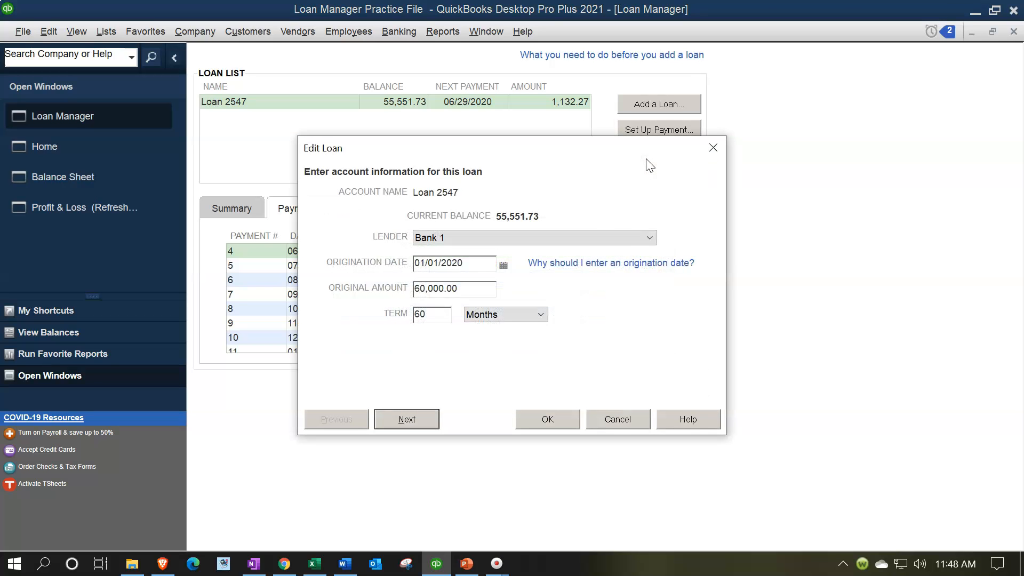
click(415, 419)
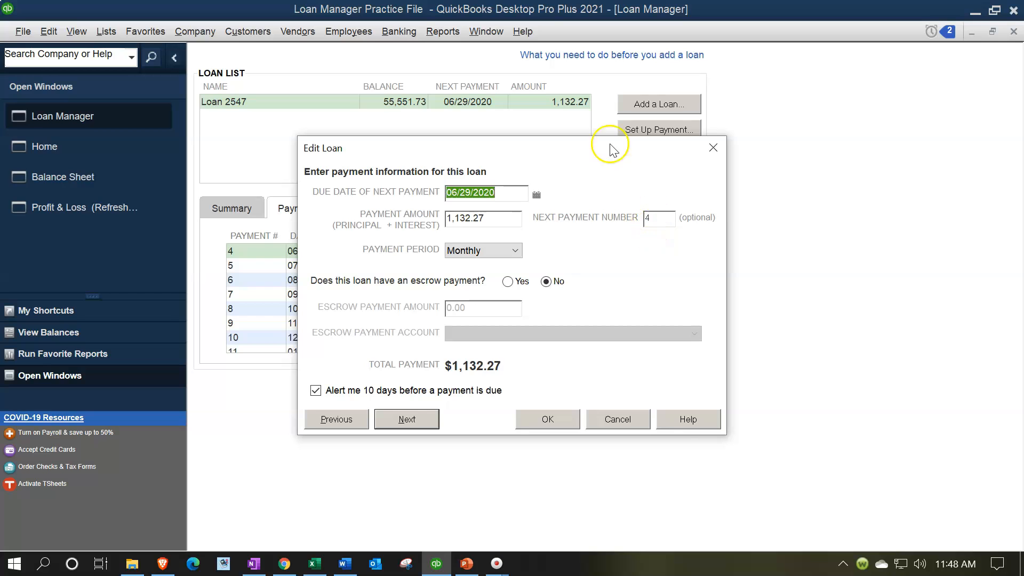
drag(596, 181, 674, 240)
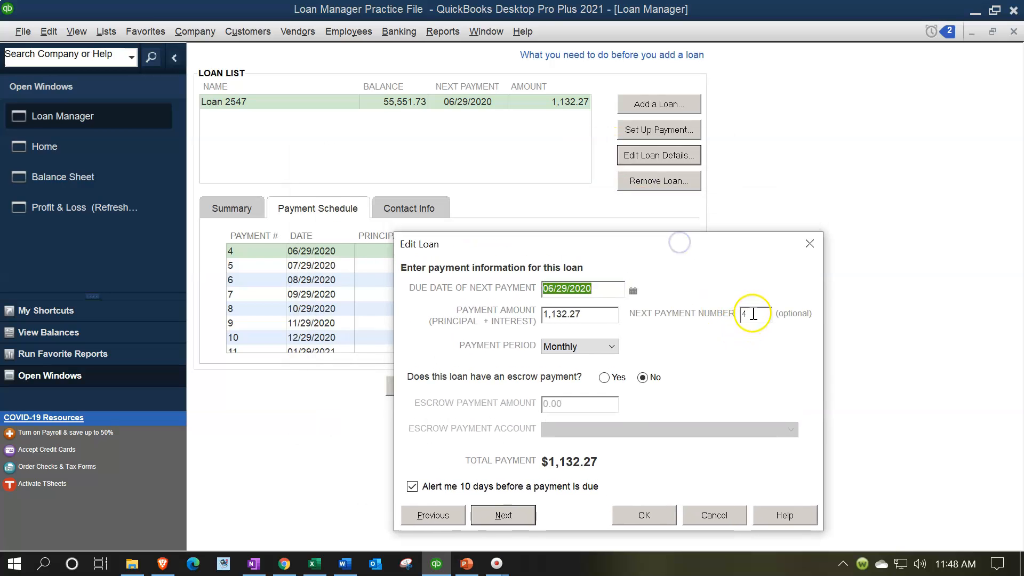
click(738, 317)
key(Delete)
text(3)
click(664, 524)
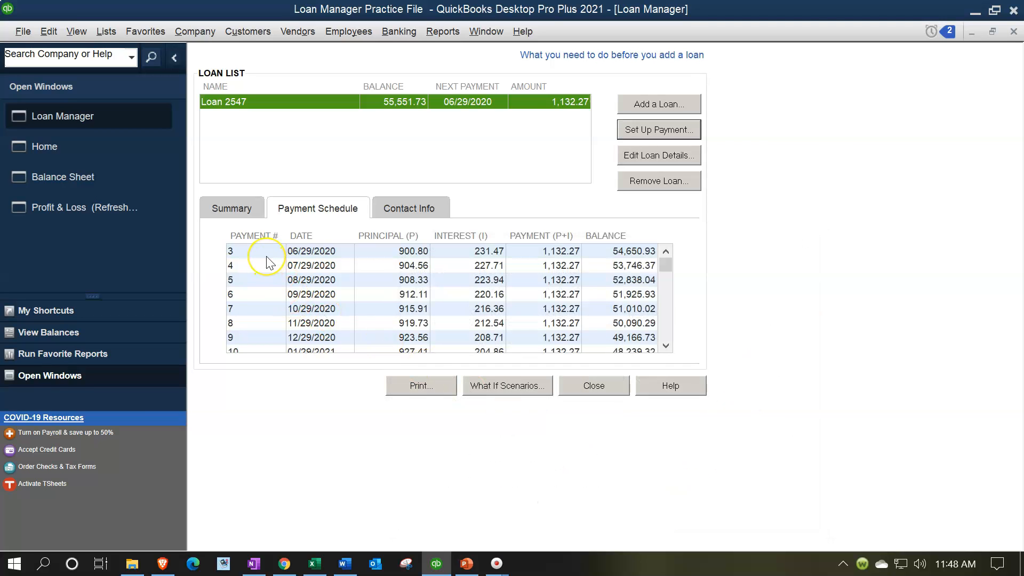
click(267, 257)
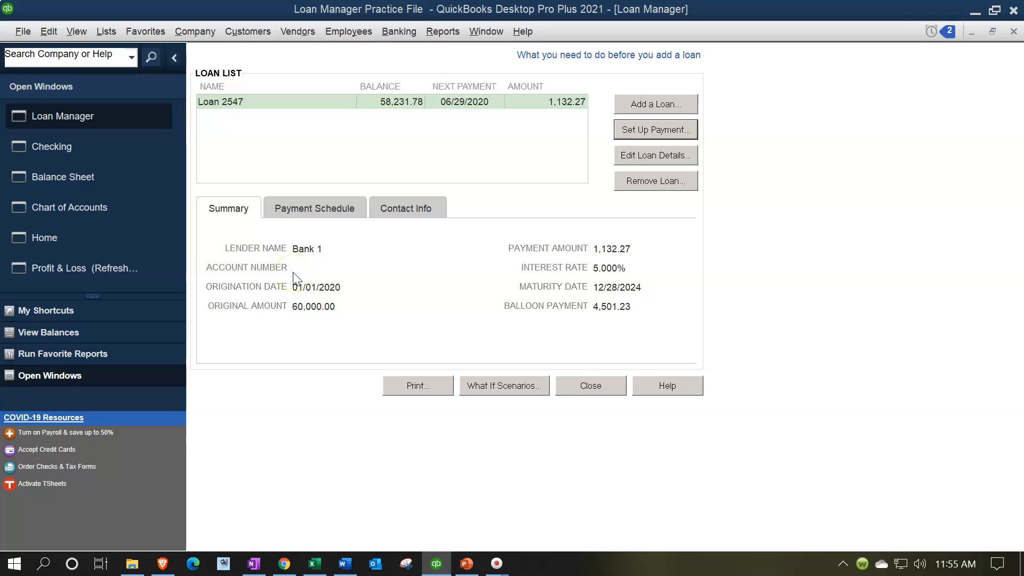
Review the Bank 1 Vendor record in the Vendor Center and the options for adding a new vendor.
click(291, 25)
click(299, 52)
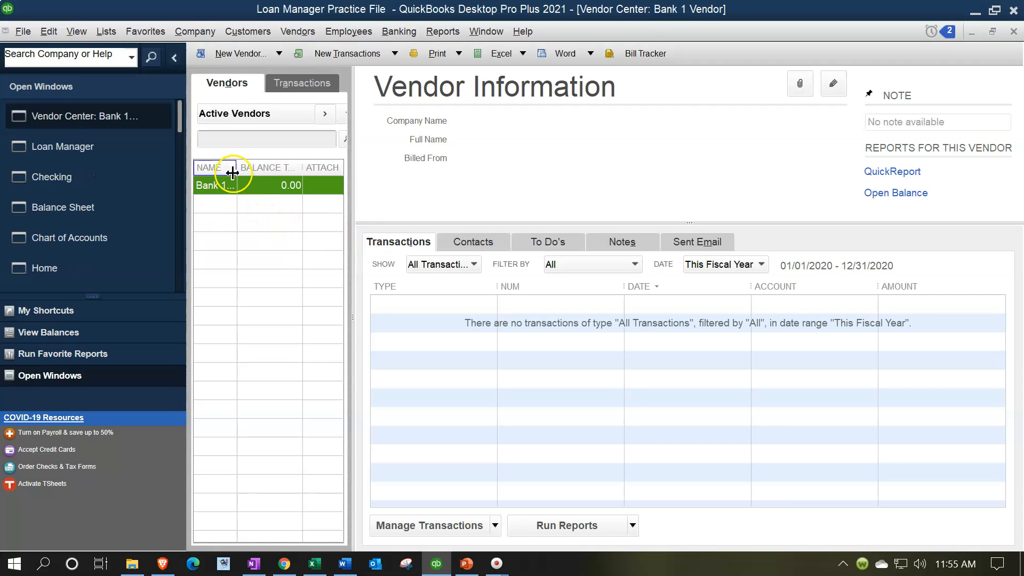
drag(238, 168, 301, 171)
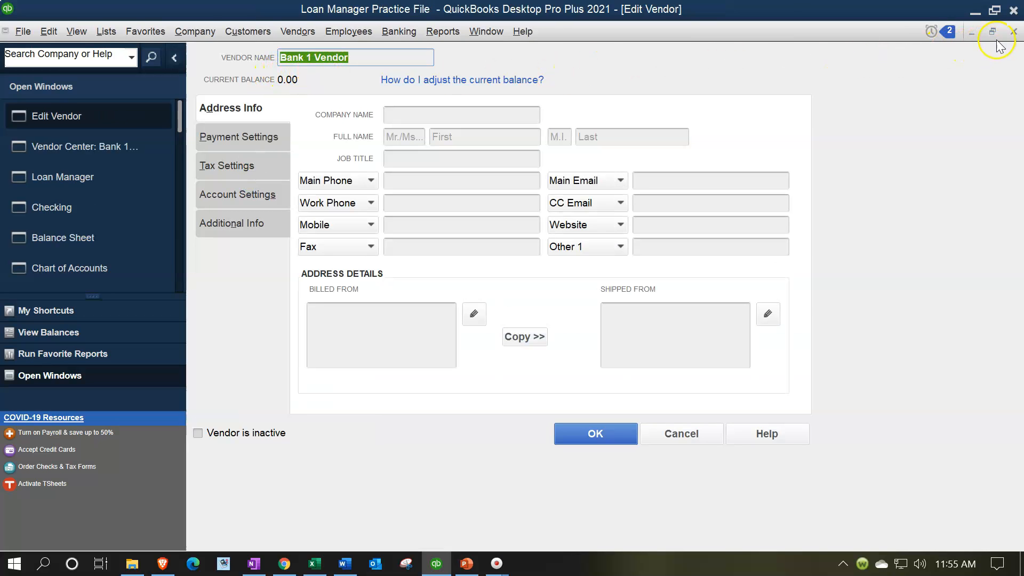
click(1013, 32)
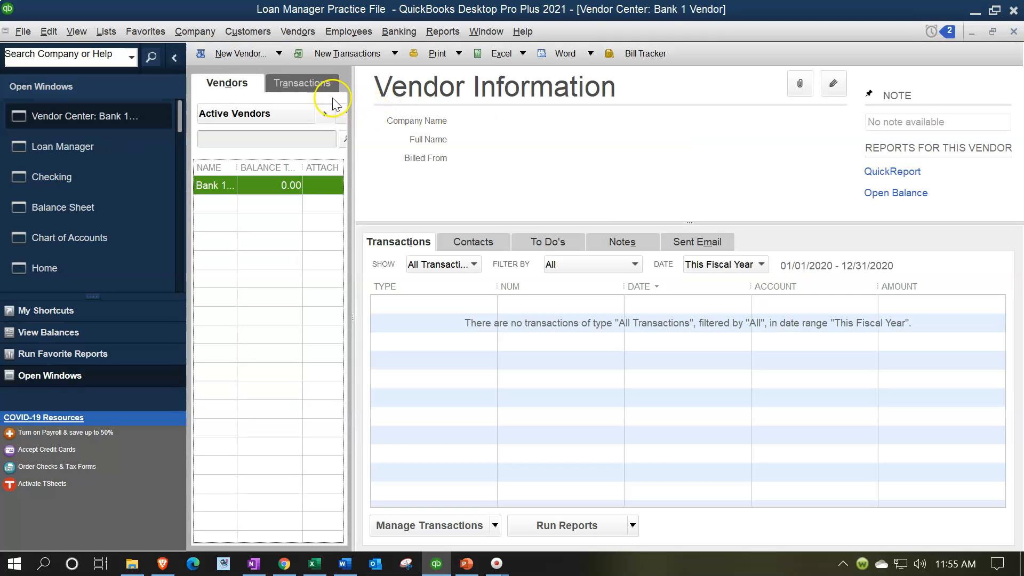
click(275, 58)
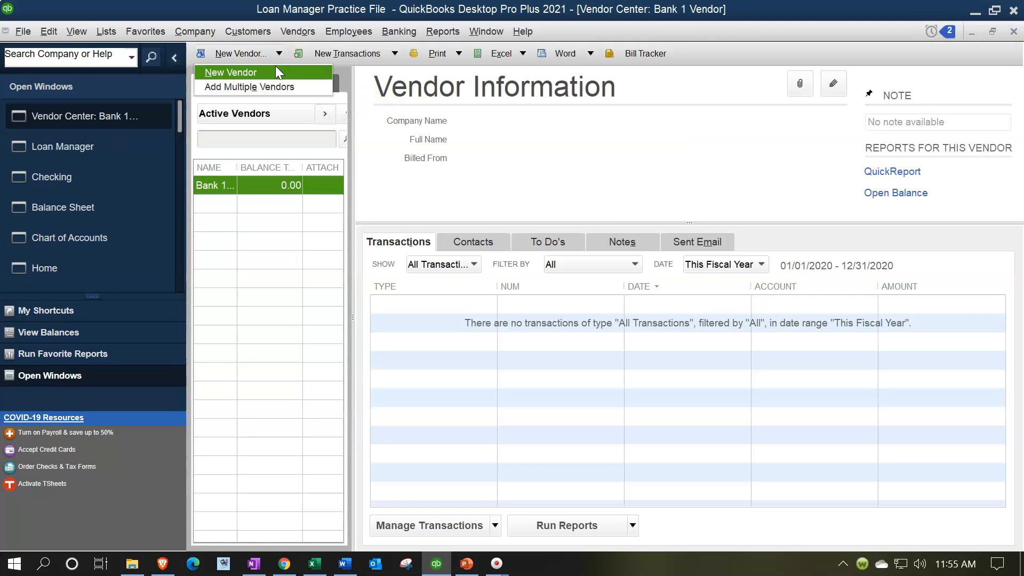
click(279, 53)
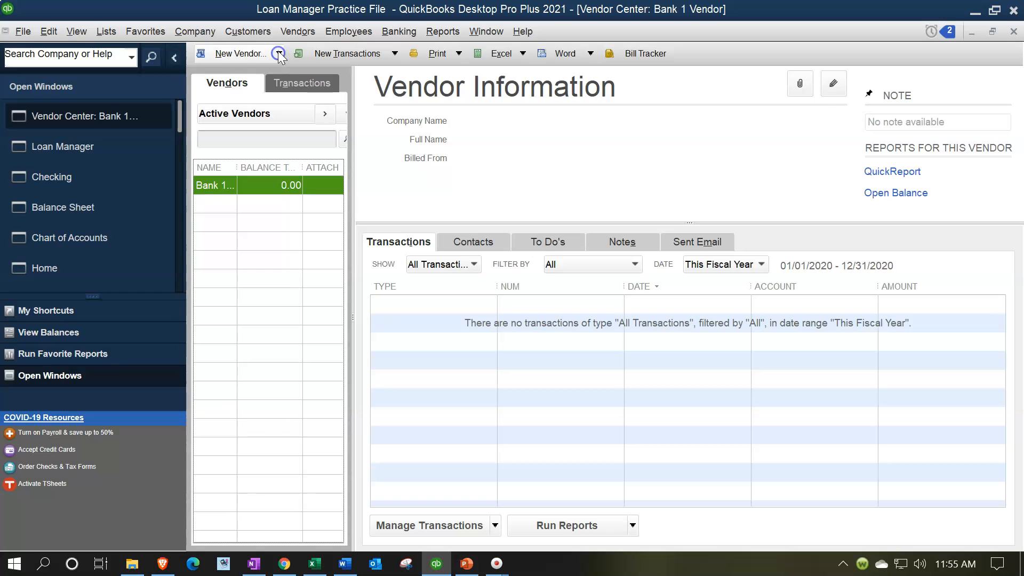
Reopen the Loan Manager and change Loan 2547's lender to Bank 1 Vendor.
click(104, 150)
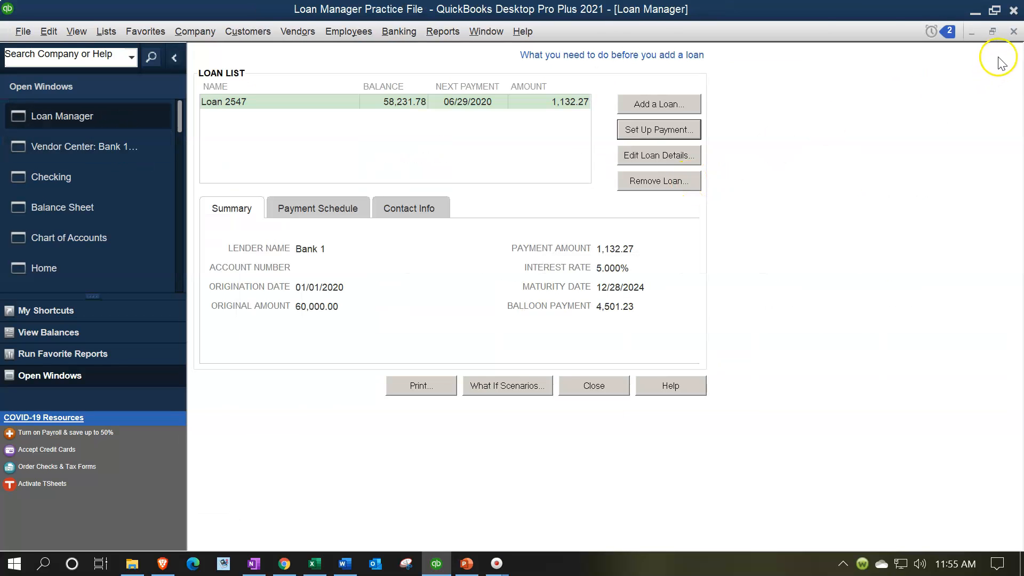
click(1013, 33)
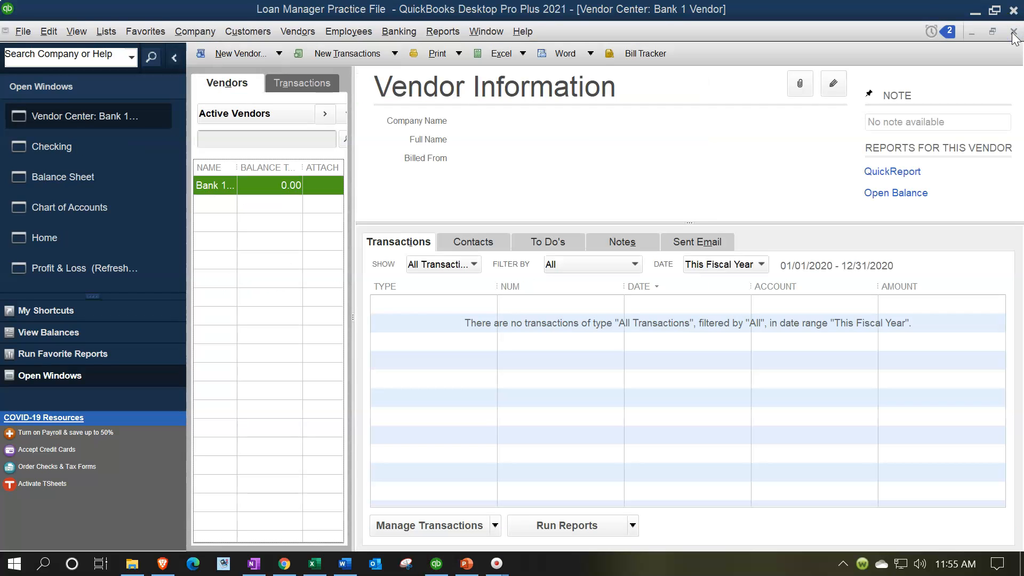
click(399, 32)
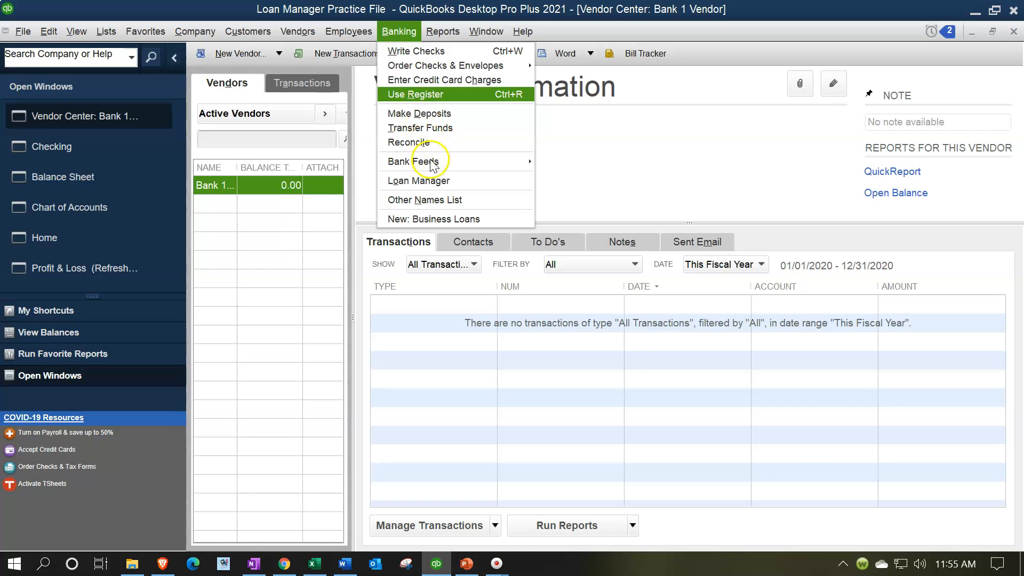
click(433, 180)
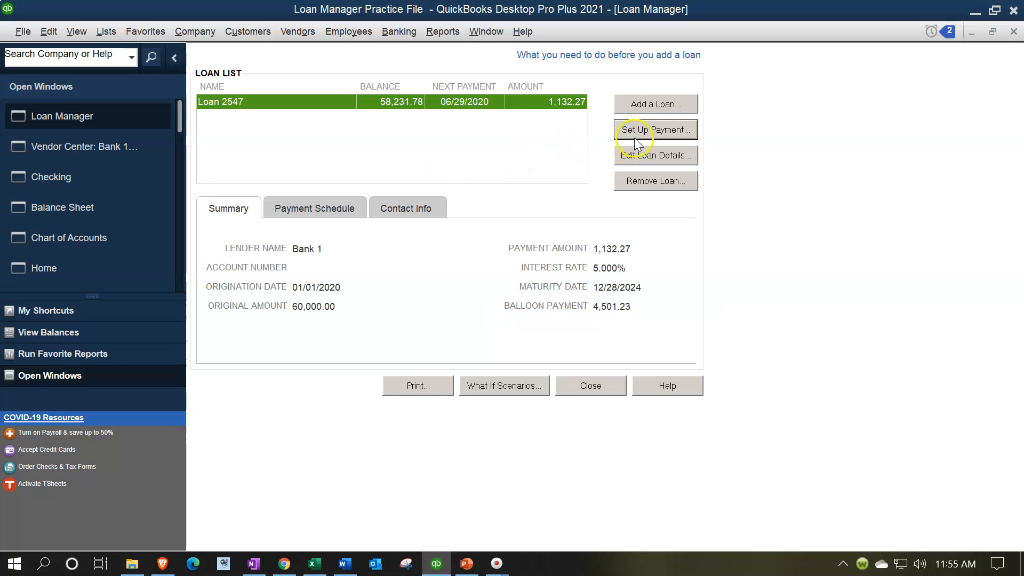
click(654, 162)
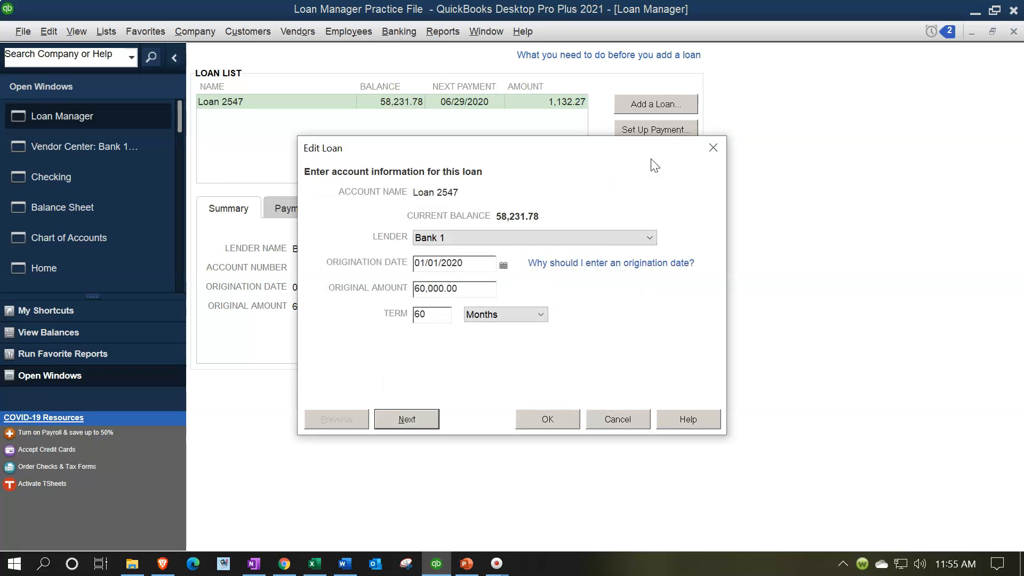
click(650, 238)
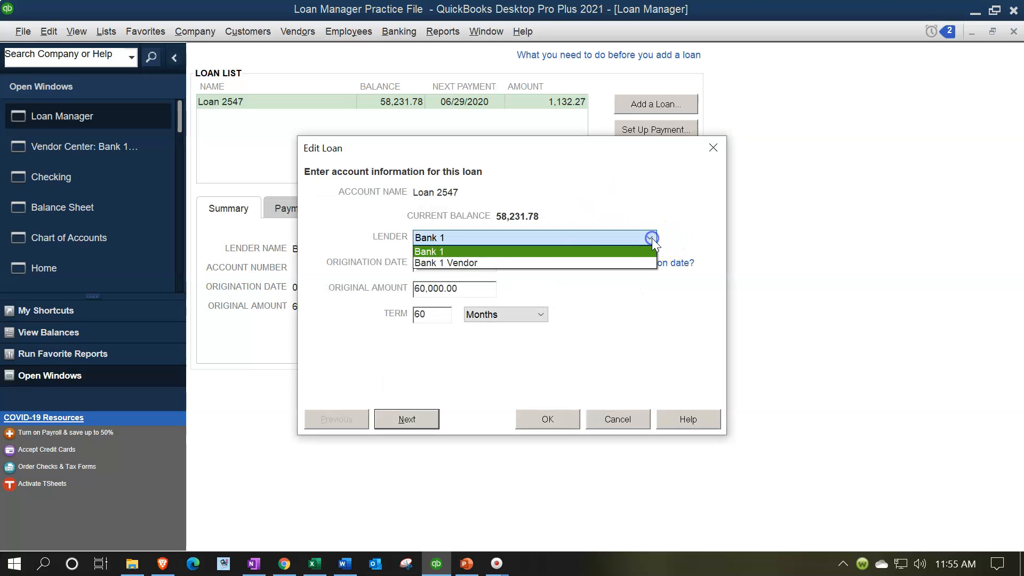
click(469, 262)
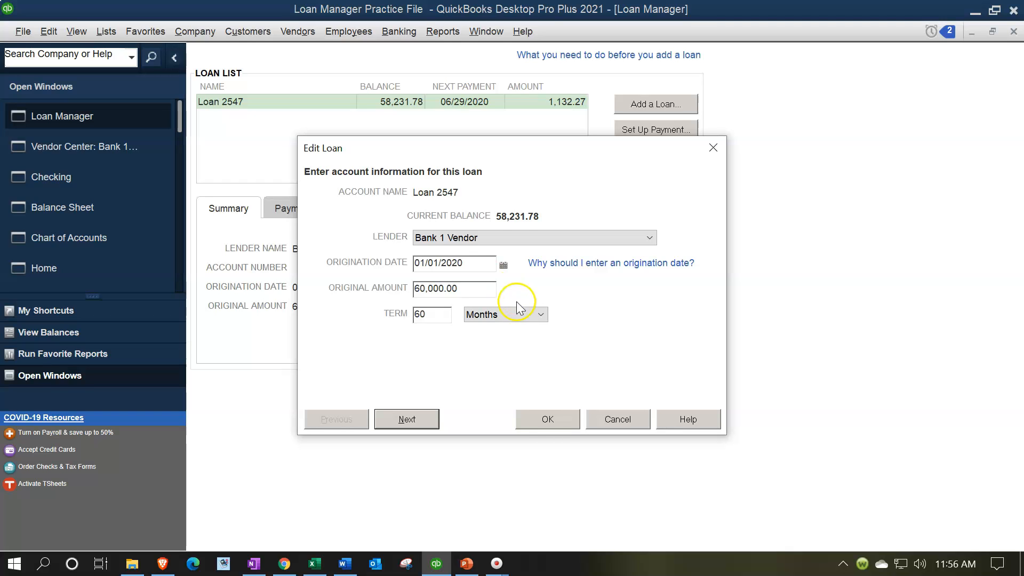
click(558, 421)
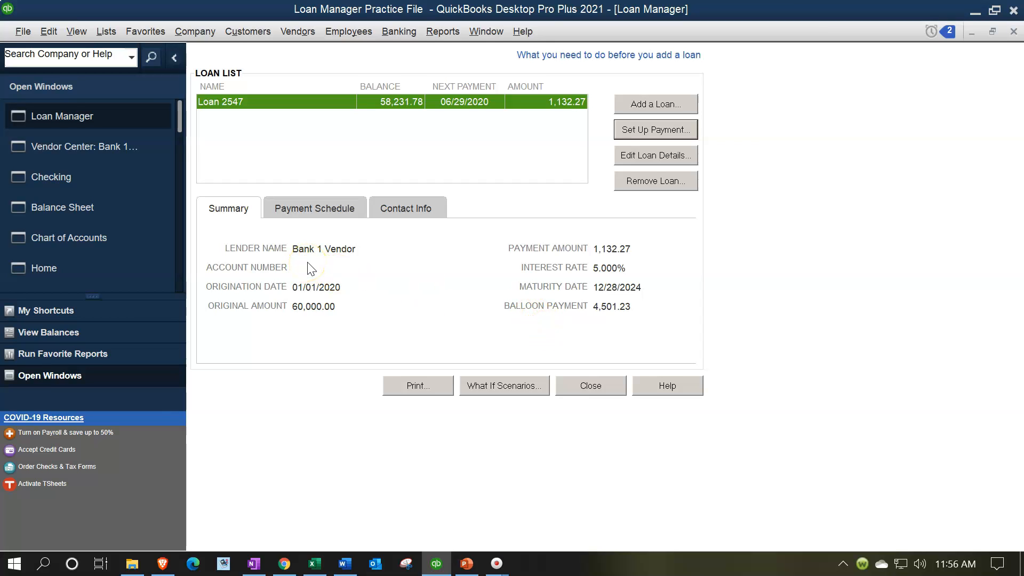
Set up regular payment 3 for Loan 2547 as a bill, checking its principal and interest against row 3 of the Excel schedule.
click(291, 209)
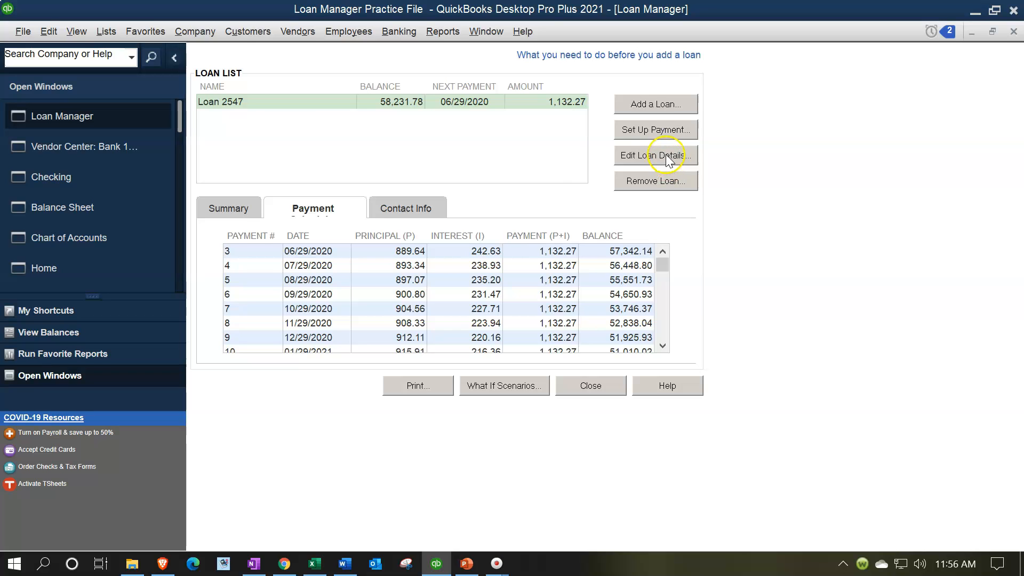
click(653, 129)
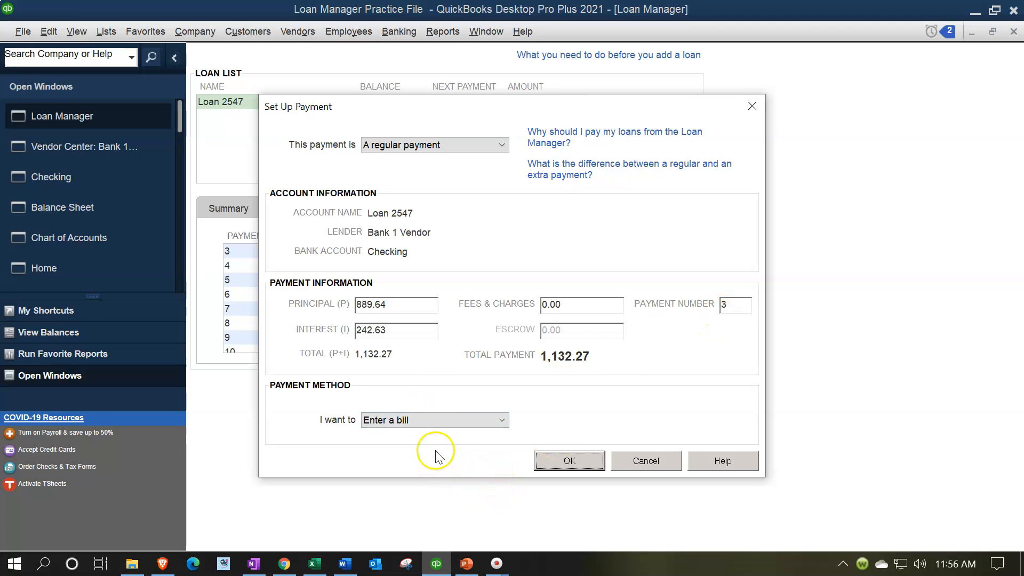
click(315, 565)
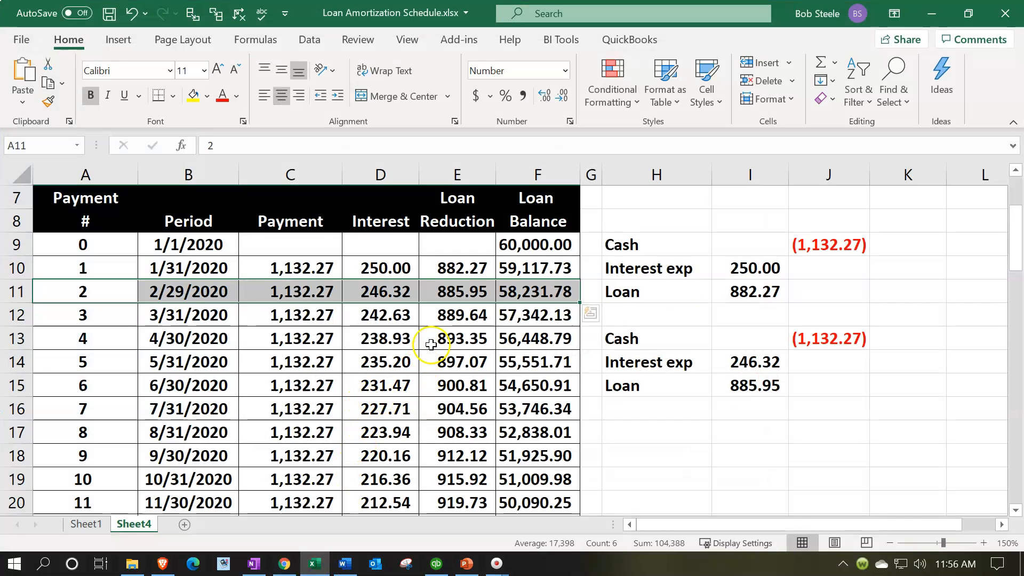
click(457, 316)
click(315, 566)
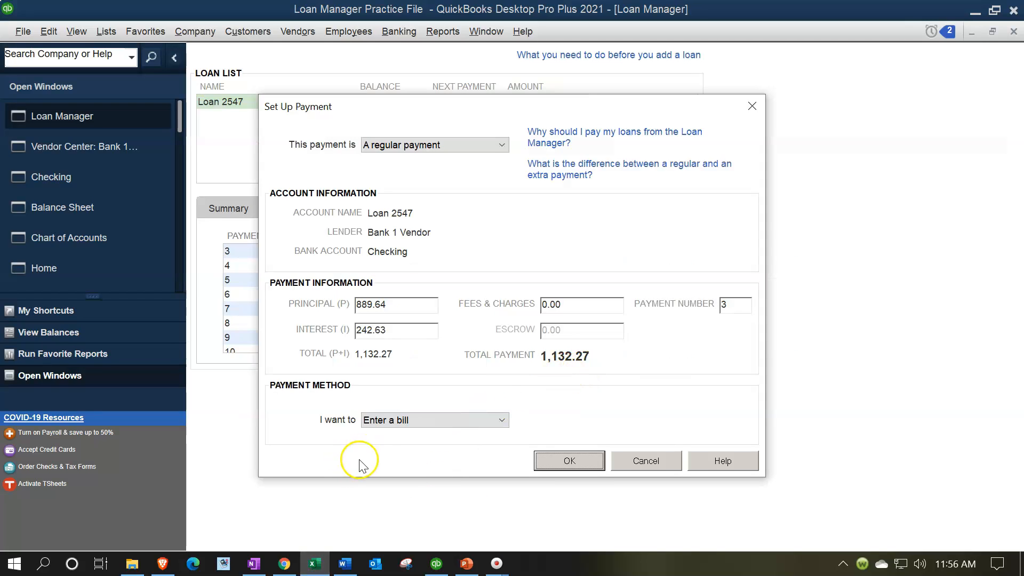
click(546, 461)
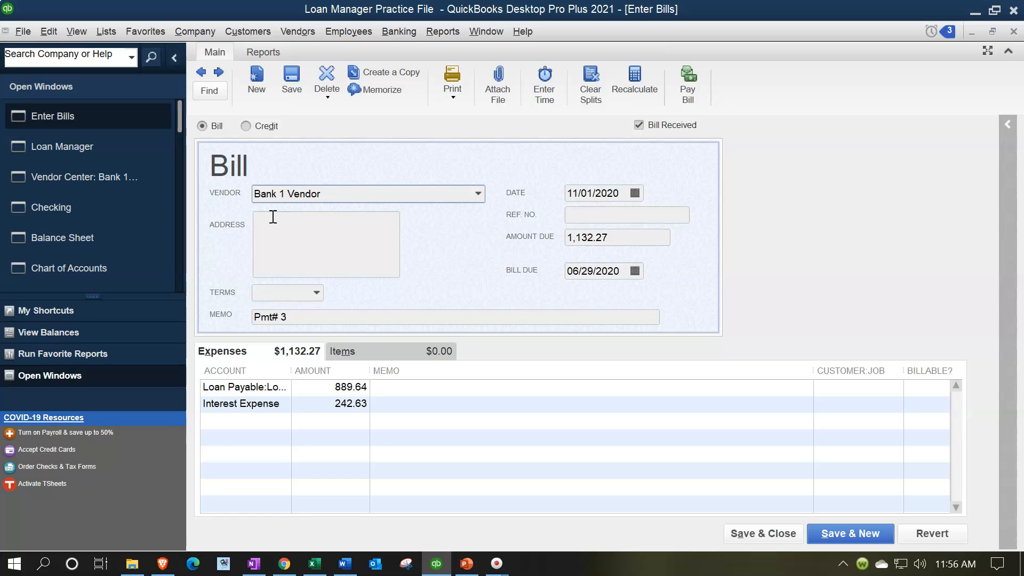
Date the Bank 1 Vendor bill for payment 3 as 03/31/2020, widen the account column, and save and close the bill with its changes recorded.
click(340, 196)
key(Tab)
text(0)
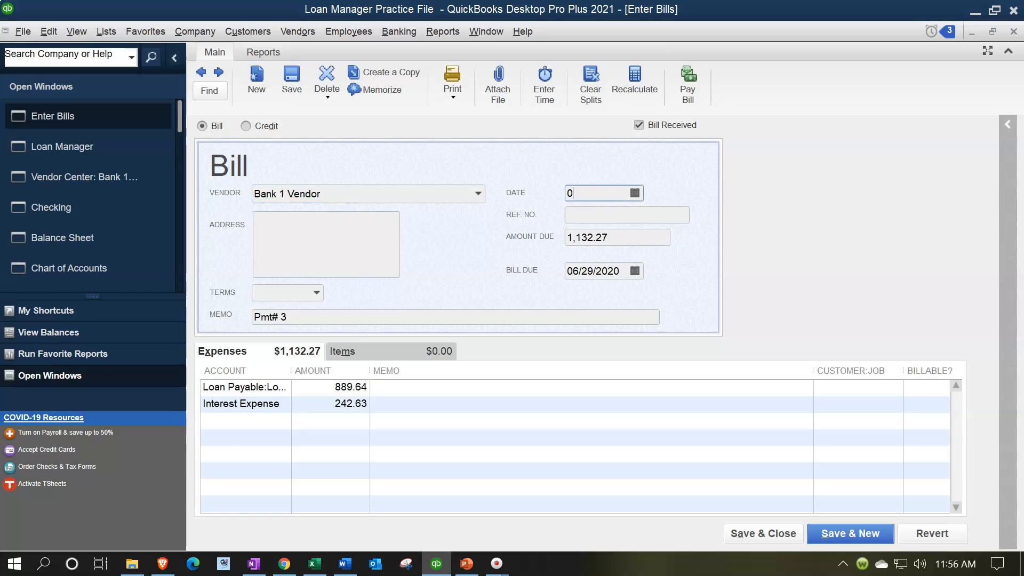
text(3/31/20)
key(Tab)
key(Tab)
key(Tab)
key(Tab)
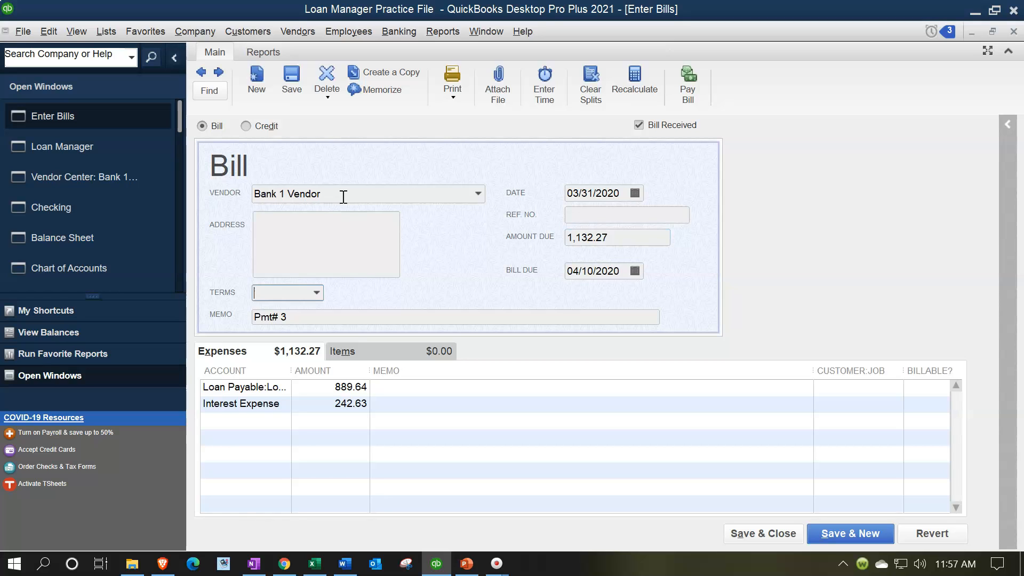
drag(291, 370, 345, 370)
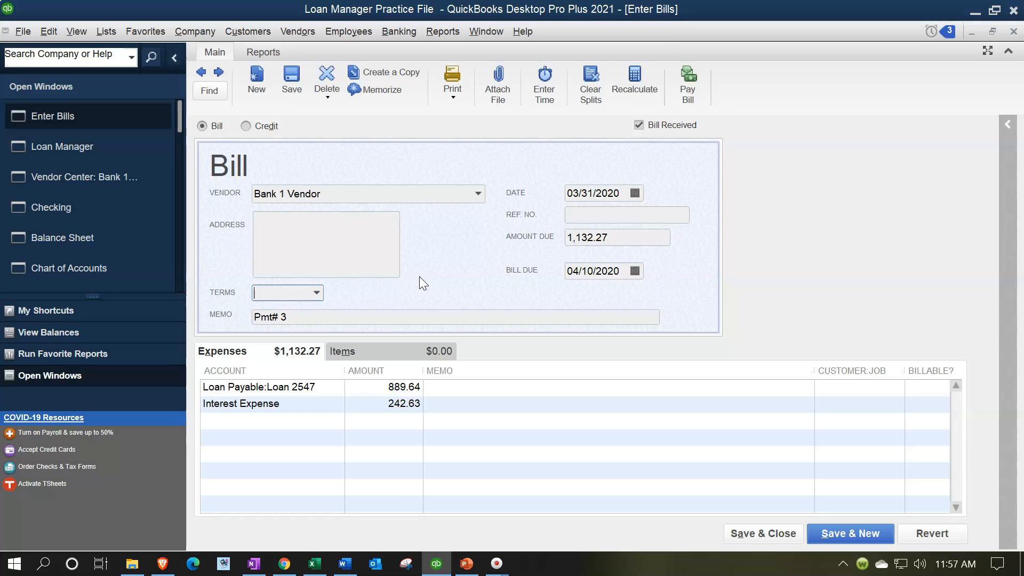
click(767, 534)
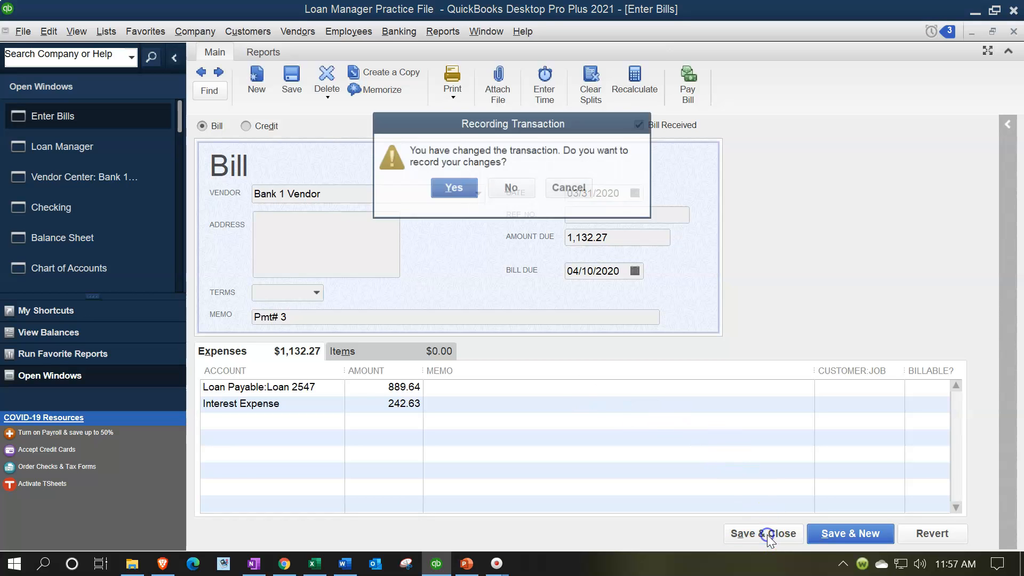
click(453, 189)
click(486, 280)
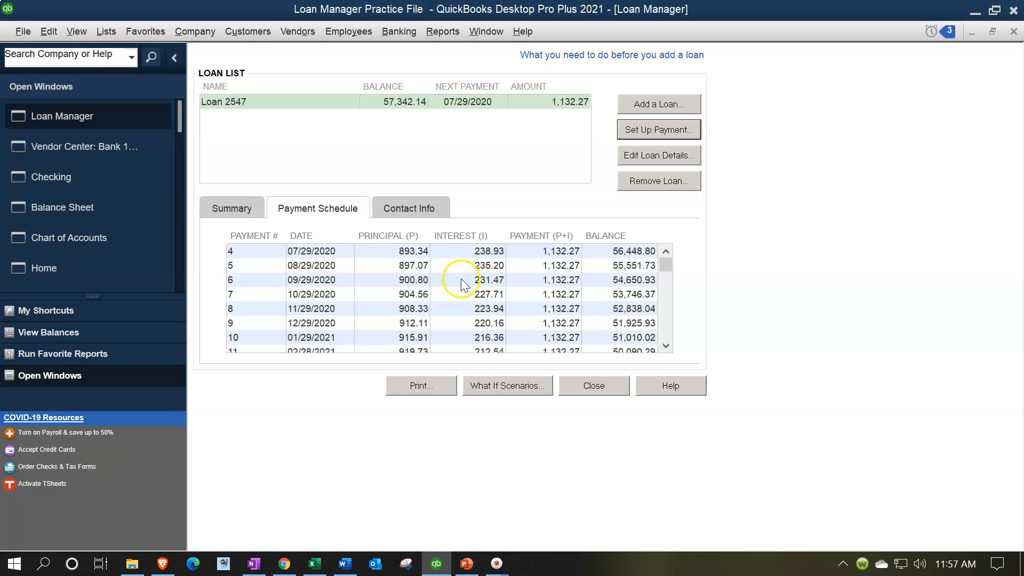
Close the Loan Manager, Vendor Center and Checking register, and review the open Bank 1 Vendor bill in Pay Bills.
click(1015, 32)
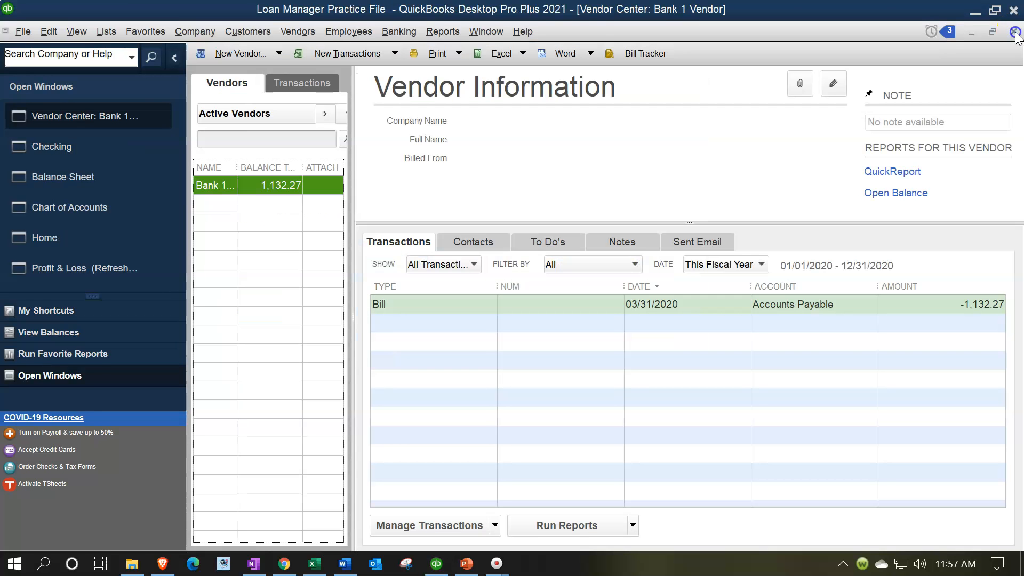
click(1015, 32)
click(1014, 33)
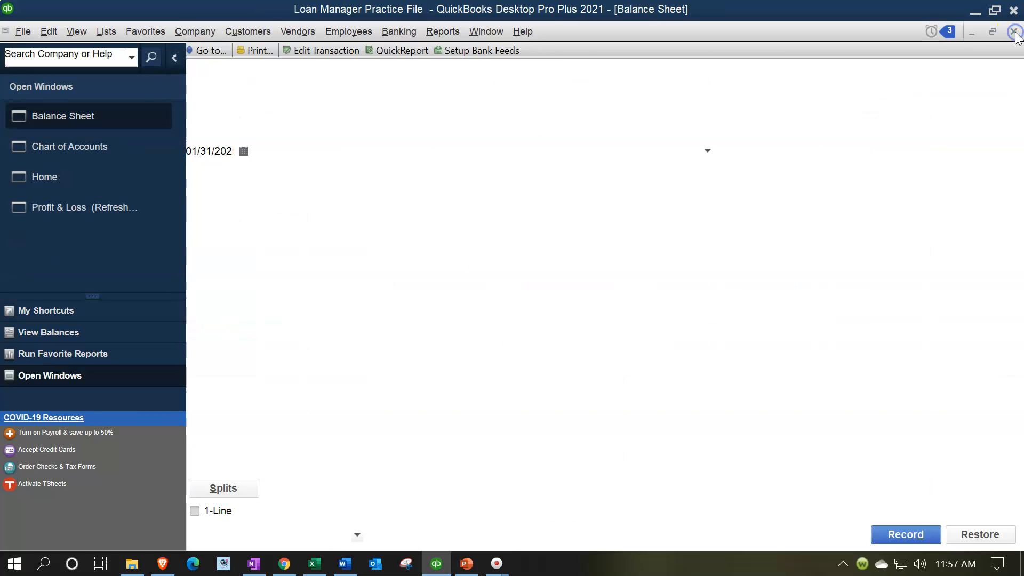
click(75, 176)
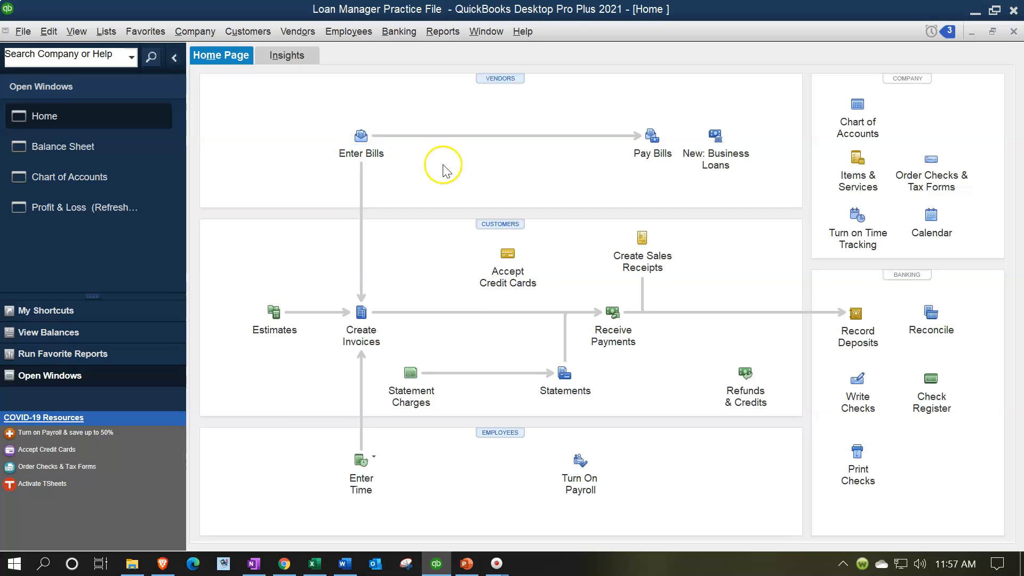
click(650, 137)
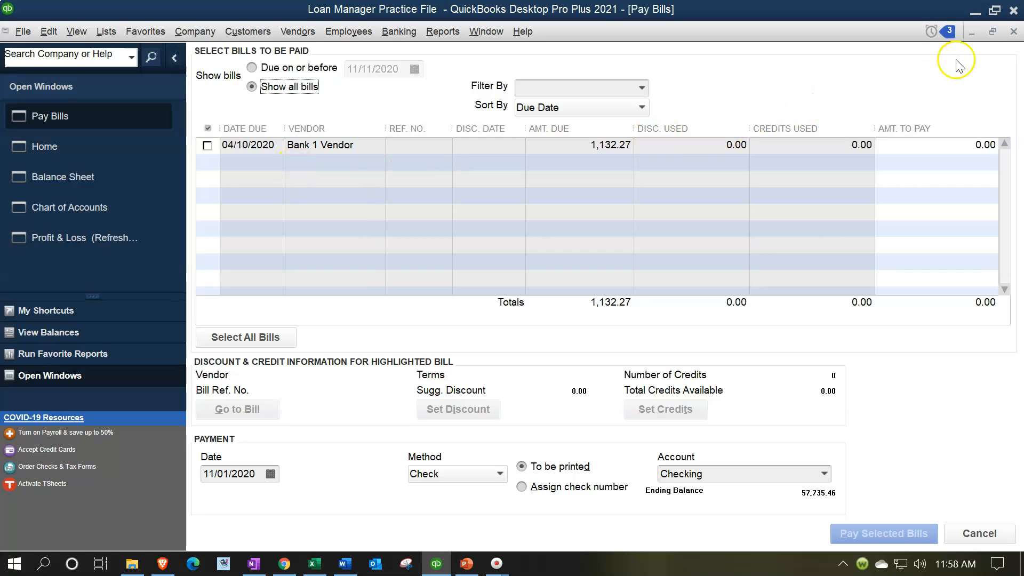
Leave Pay Bills without paying the bill and reopen the Loan Manager.
click(1014, 31)
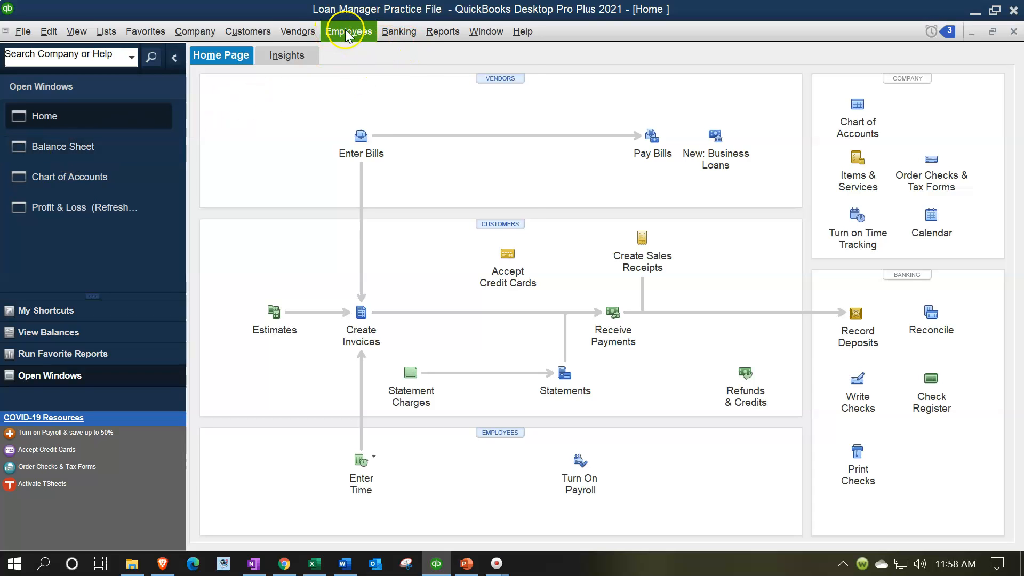
click(399, 32)
click(437, 181)
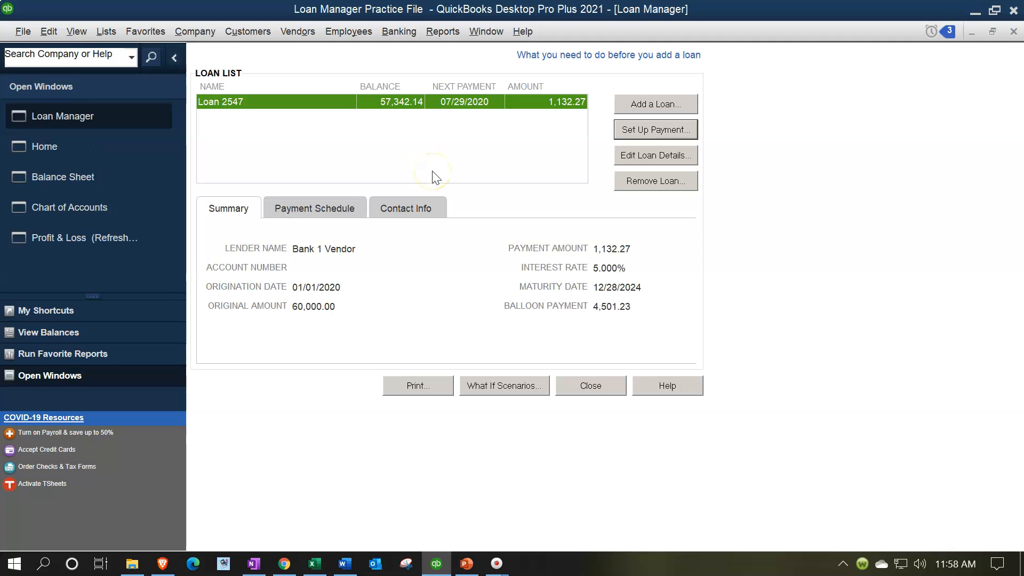
Review Loan 2547's payment schedule and set up regular payment 4 as a bill.
click(325, 205)
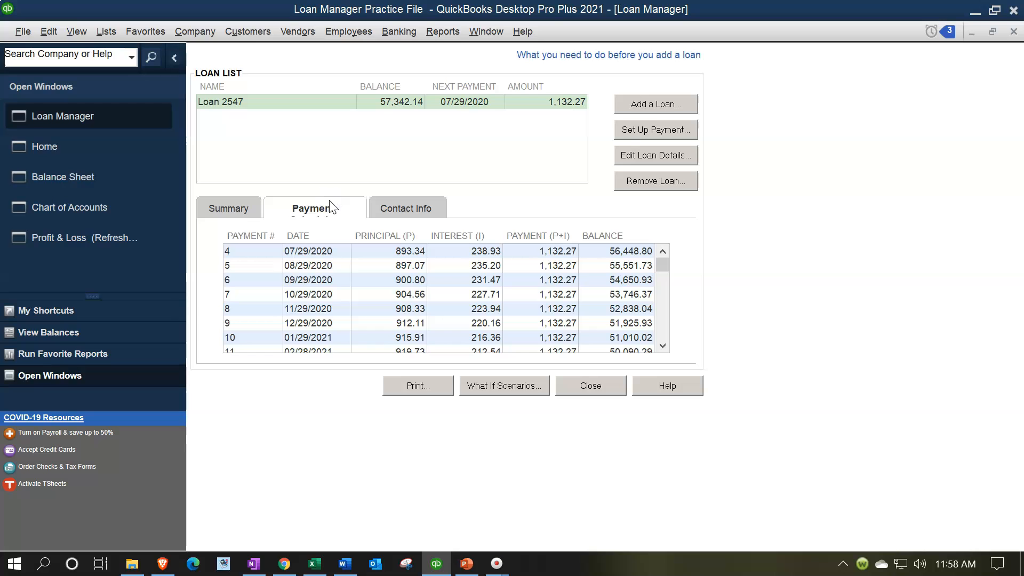
click(661, 131)
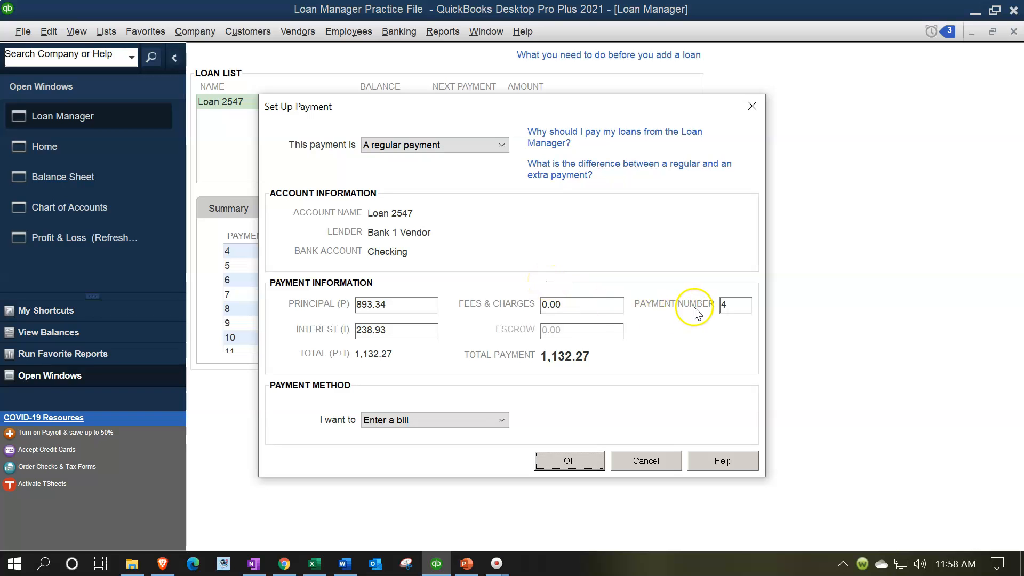
click(566, 458)
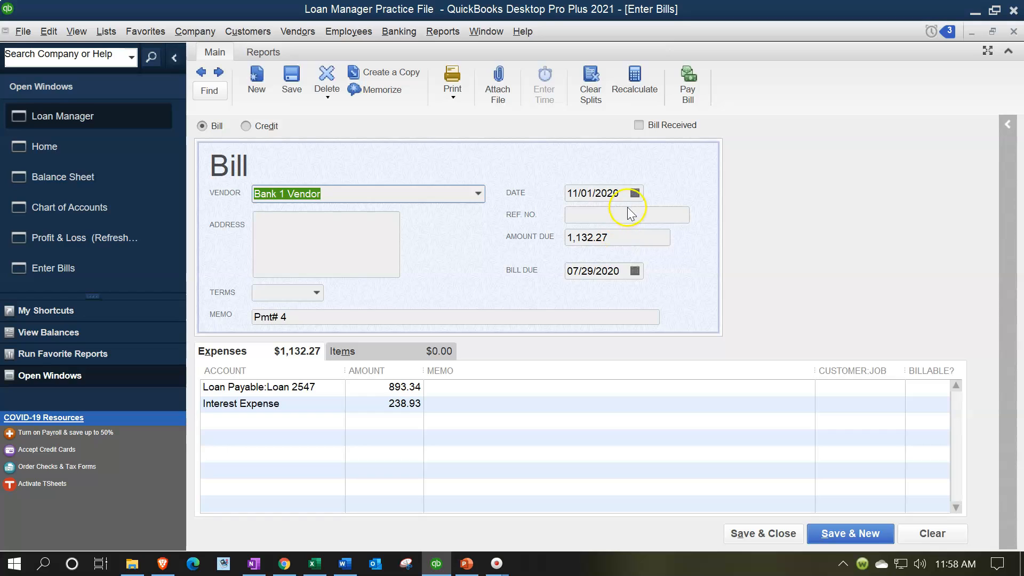
Set the payment 4 bill's date and due date to 04/30/2020, and save and close it with its changes recorded.
click(626, 193)
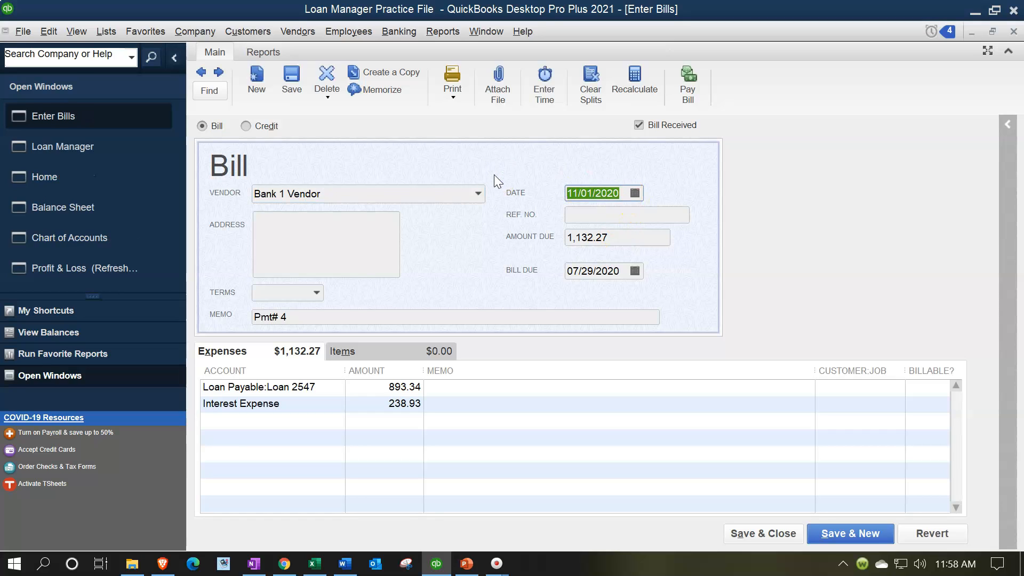
text(04)
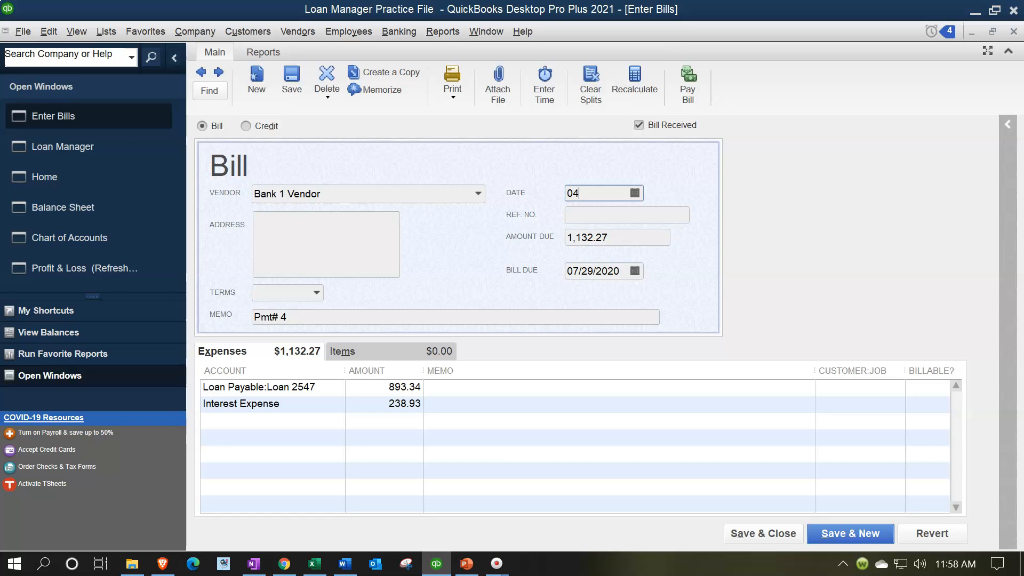
text(/30/20)
key(Tab)
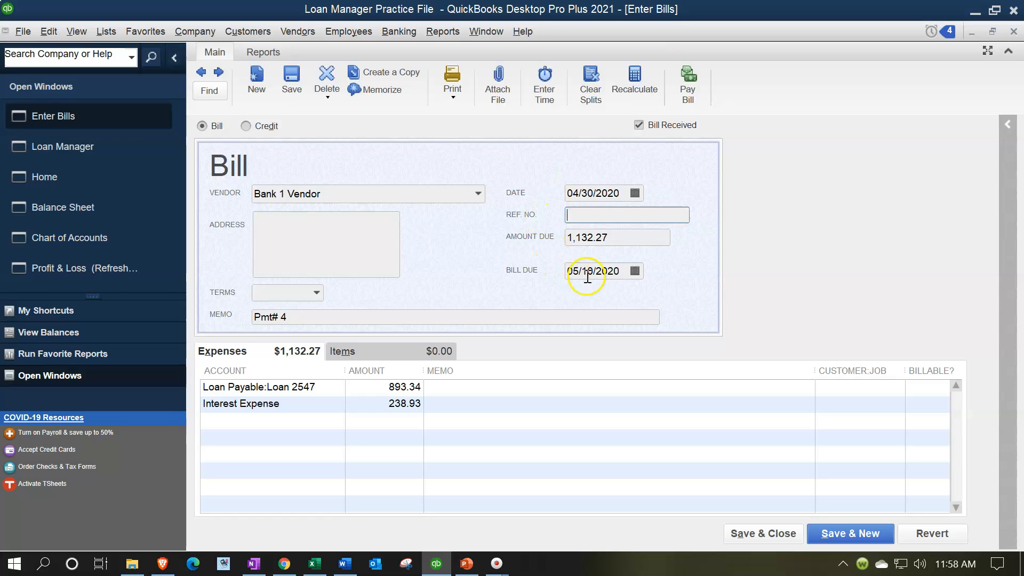
click(621, 274)
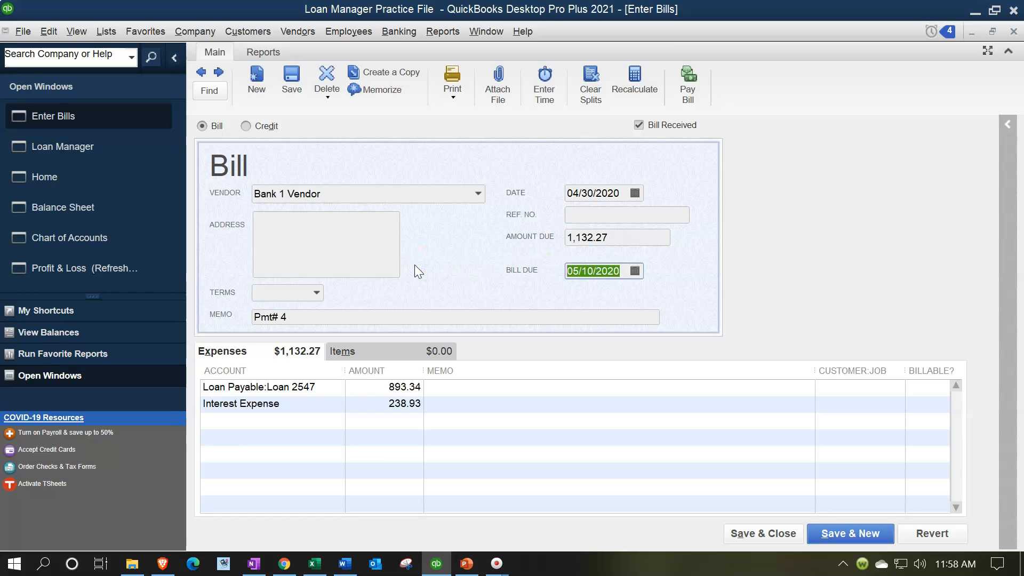
text(043020)
key(Tab)
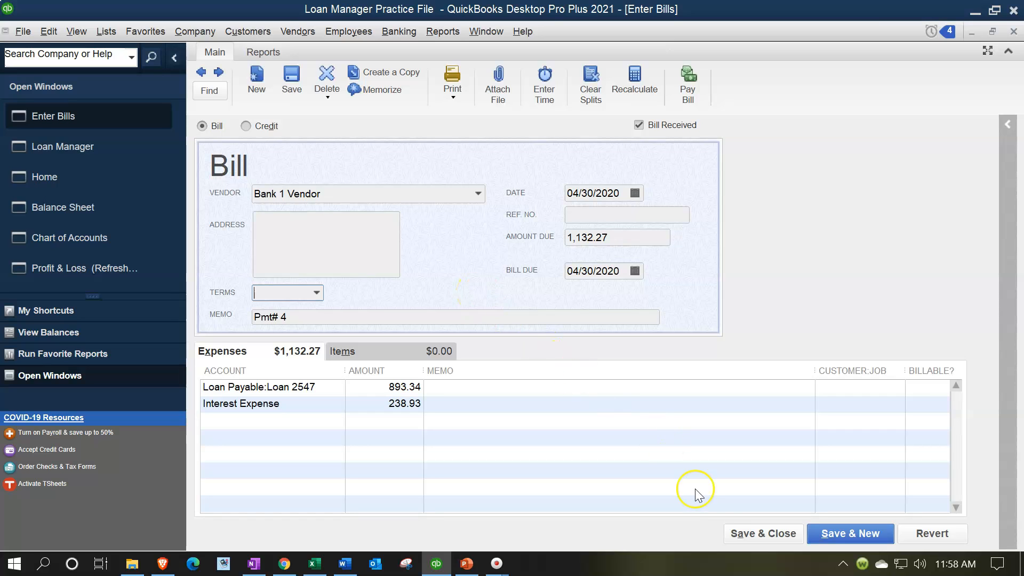
click(745, 535)
click(460, 192)
click(492, 286)
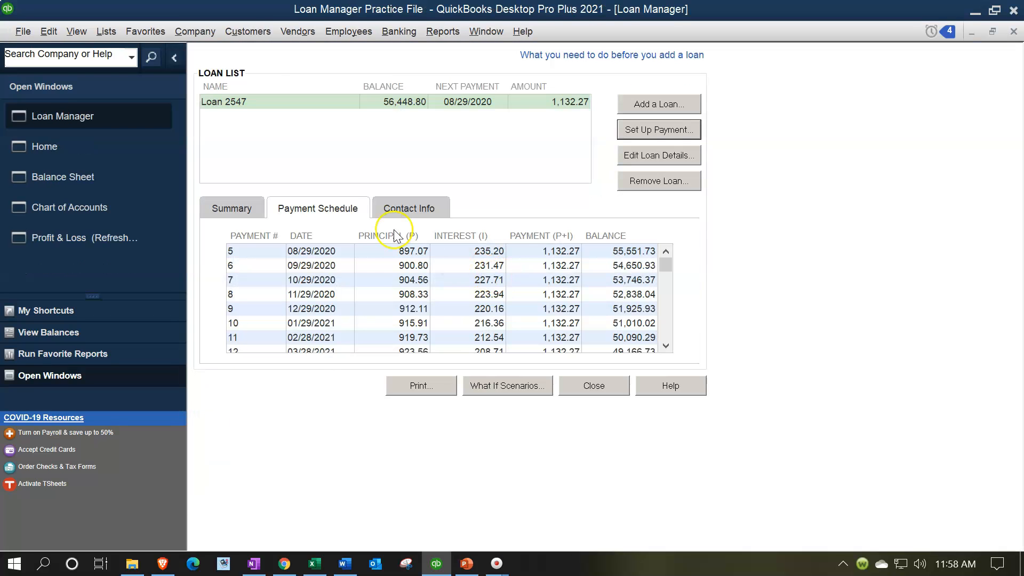
Set up regular payment 5 for Loan 2547 as a bill, with both its date and due date set to 05/31/2020.
click(663, 135)
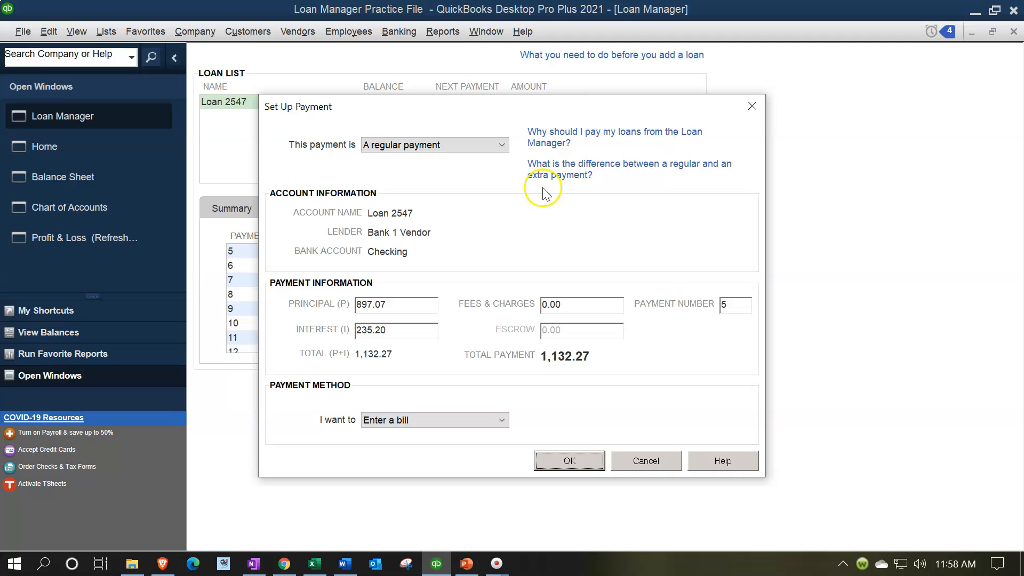
click(581, 463)
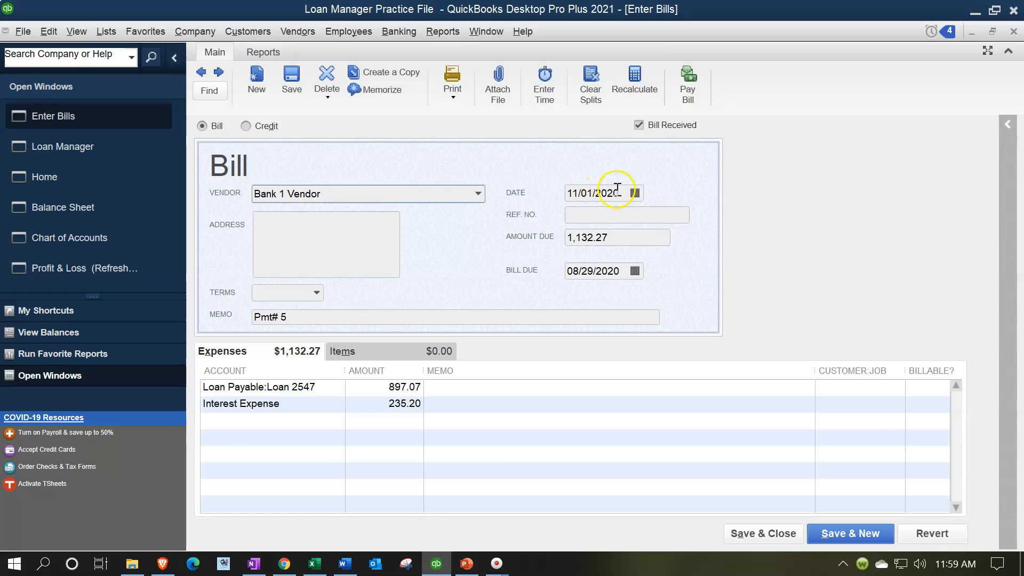
click(617, 188)
text(0)
key(Tab)
key(Tab)
key(Tab)
text(05)
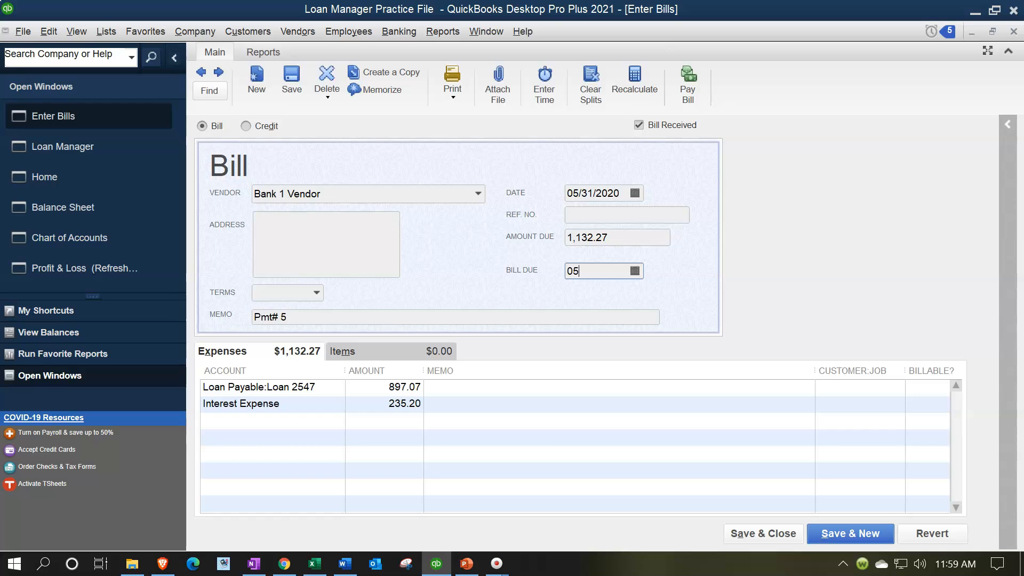
text(/31/20)
key(Tab)
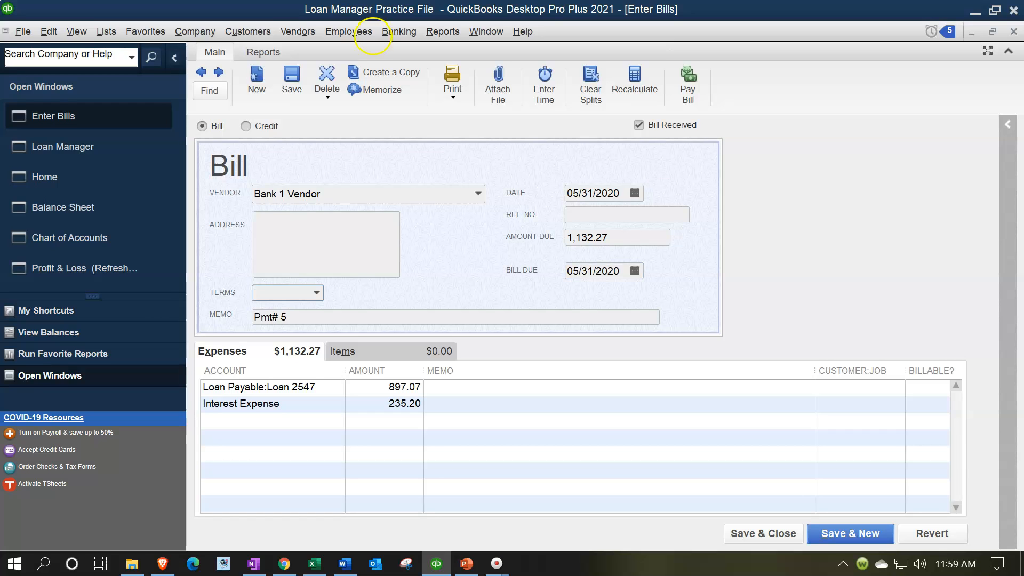
Save and close the Bank 1 Vendor bill for payment 5 with its changes recorded.
click(785, 533)
click(465, 191)
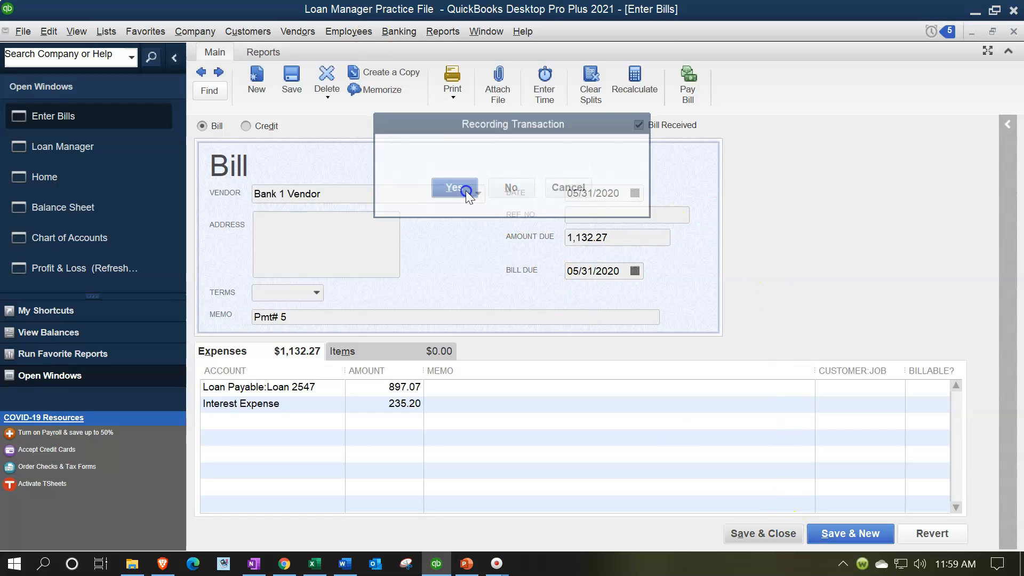
click(474, 282)
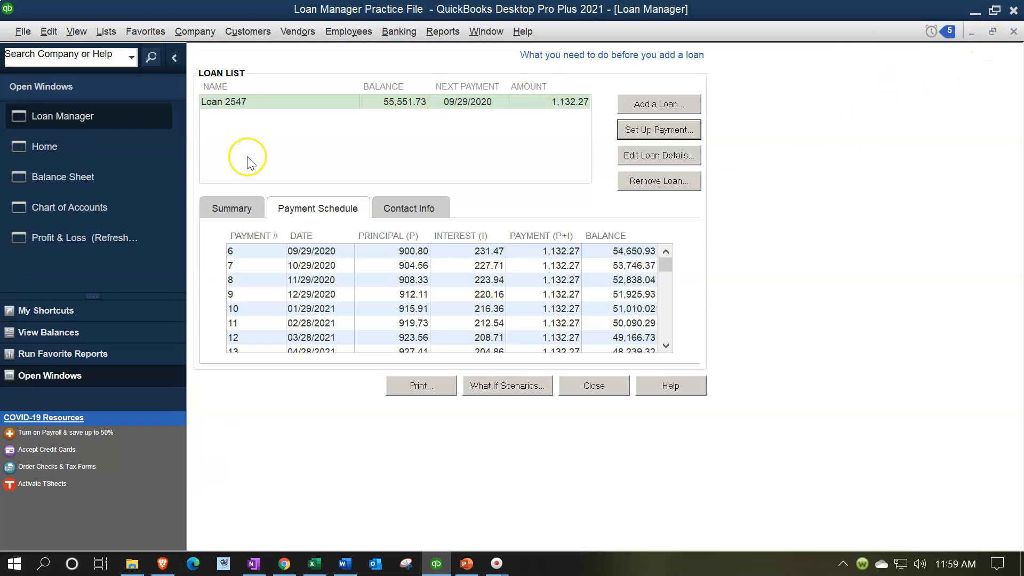
Review the open Bank 1 Vendor bills in Pay Bills, trying the due-date filter and returning to showing all bills.
click(80, 153)
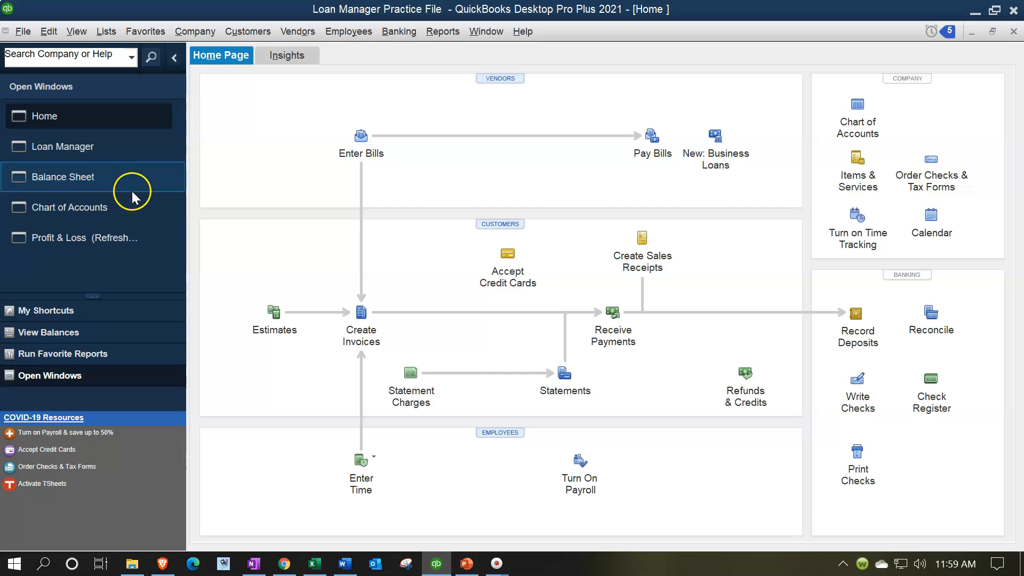
click(635, 155)
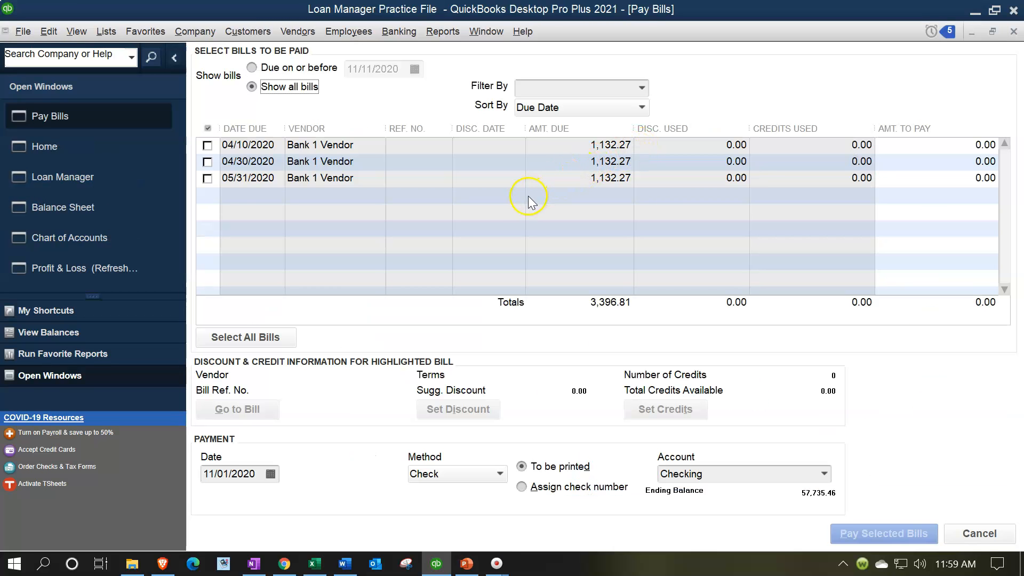
click(253, 69)
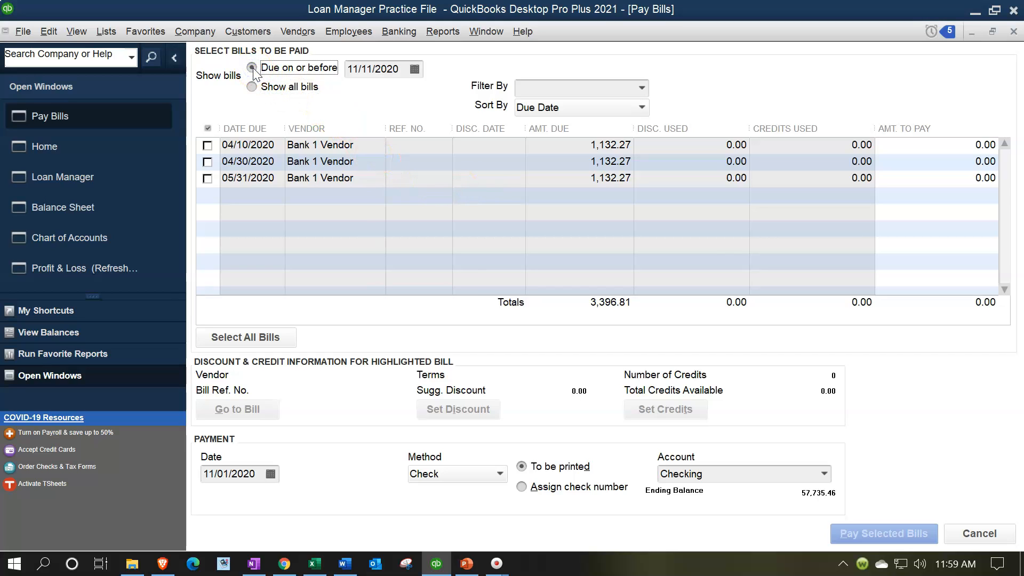
click(252, 88)
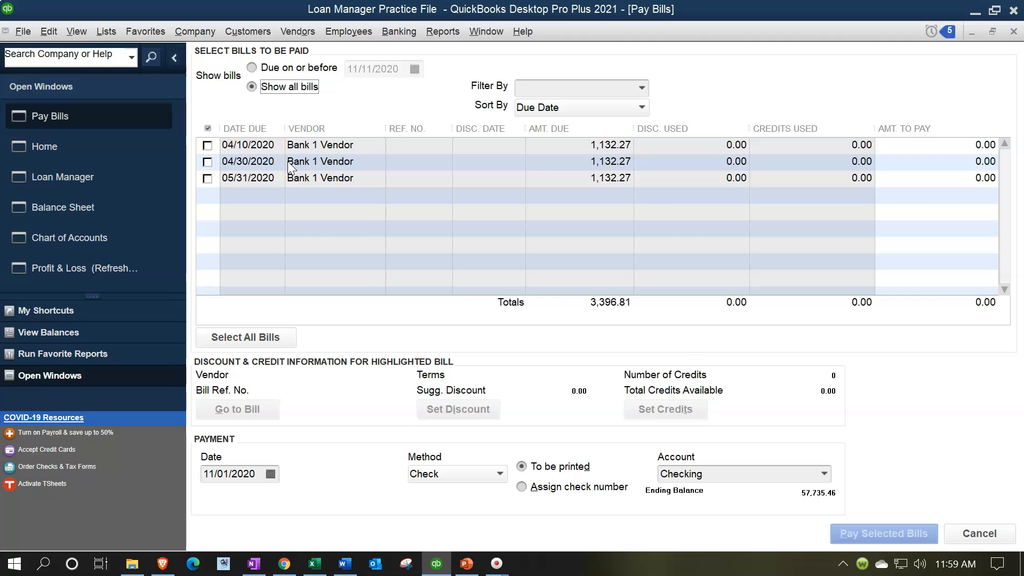
Check the loan payments in the Excel amortization schedule, and return to QuickBooks and leave Pay Bills without paying any bill.
click(327, 573)
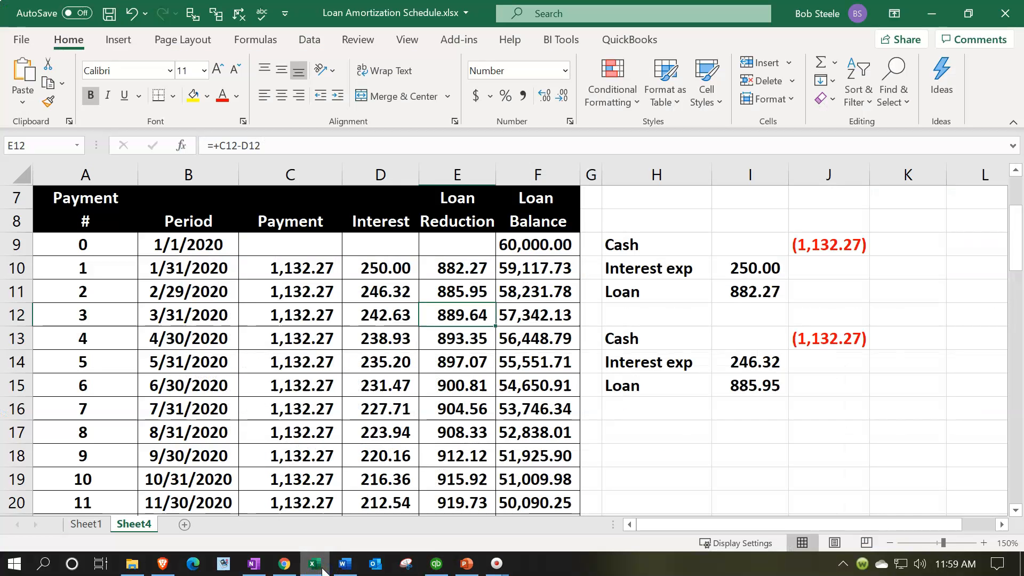
click(436, 564)
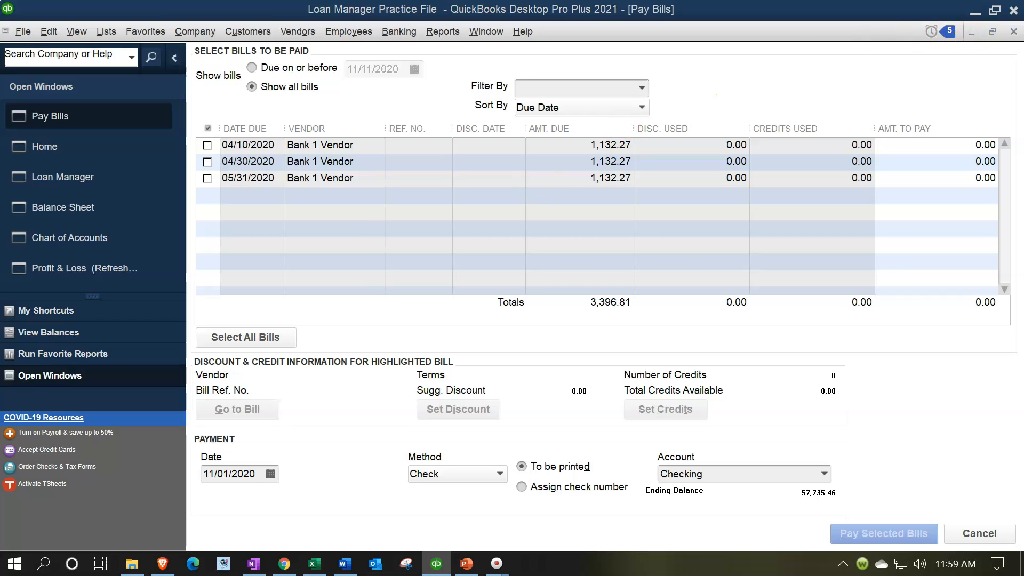
click(1014, 31)
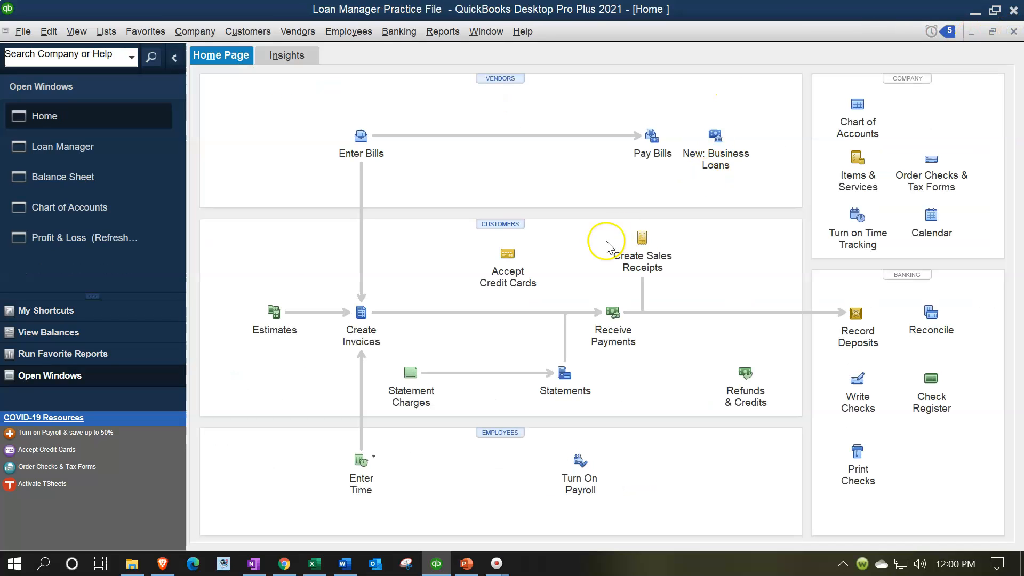